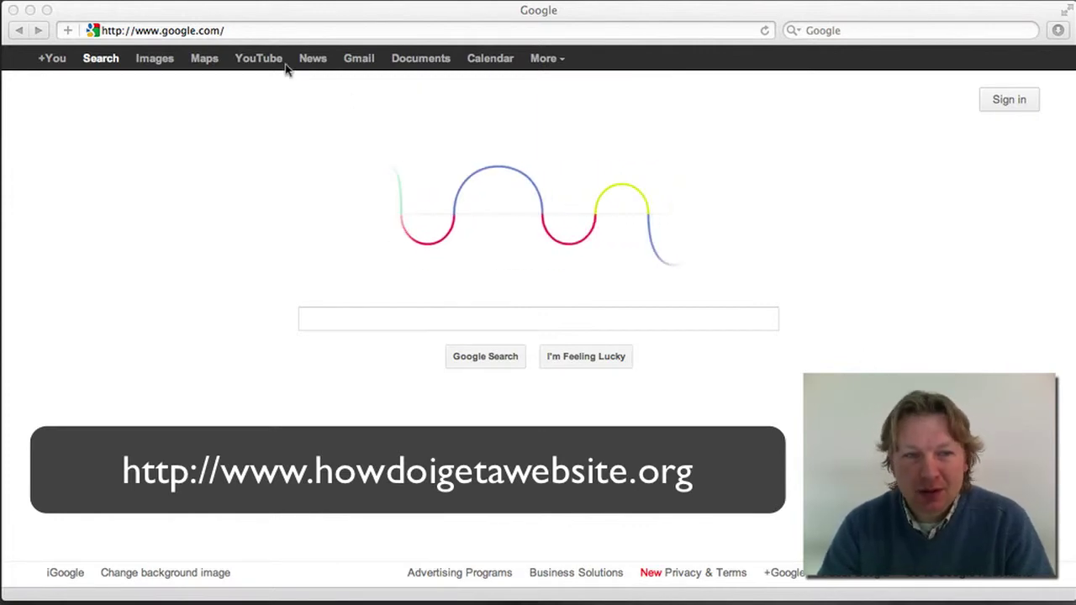
Replace Safari's Google start page with the hosting account's cPanel X home page
left_click(248, 32)
left_click(249, 31)
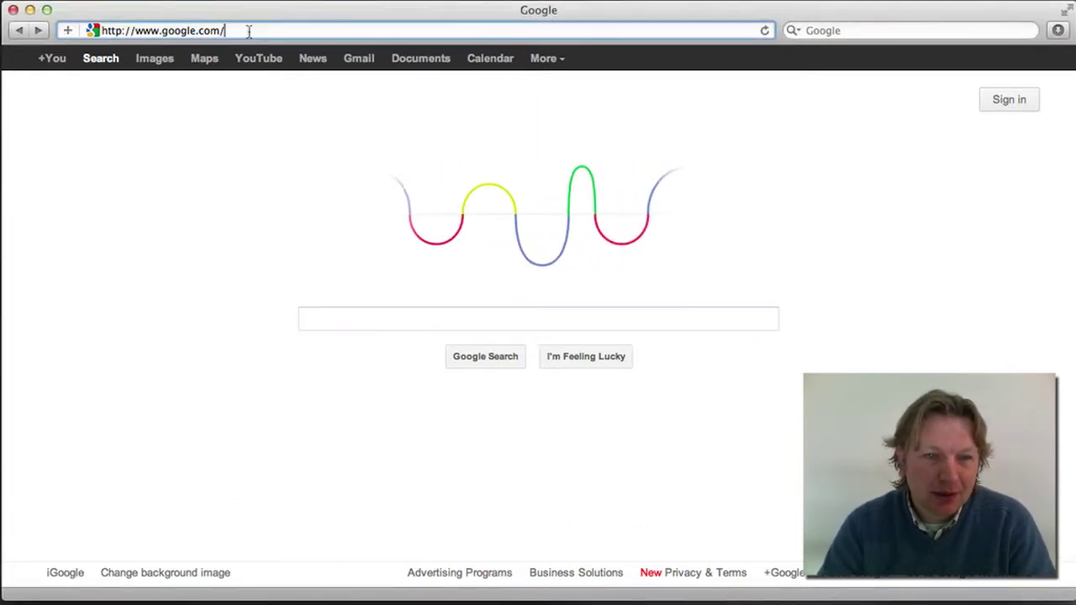
key("super+a")
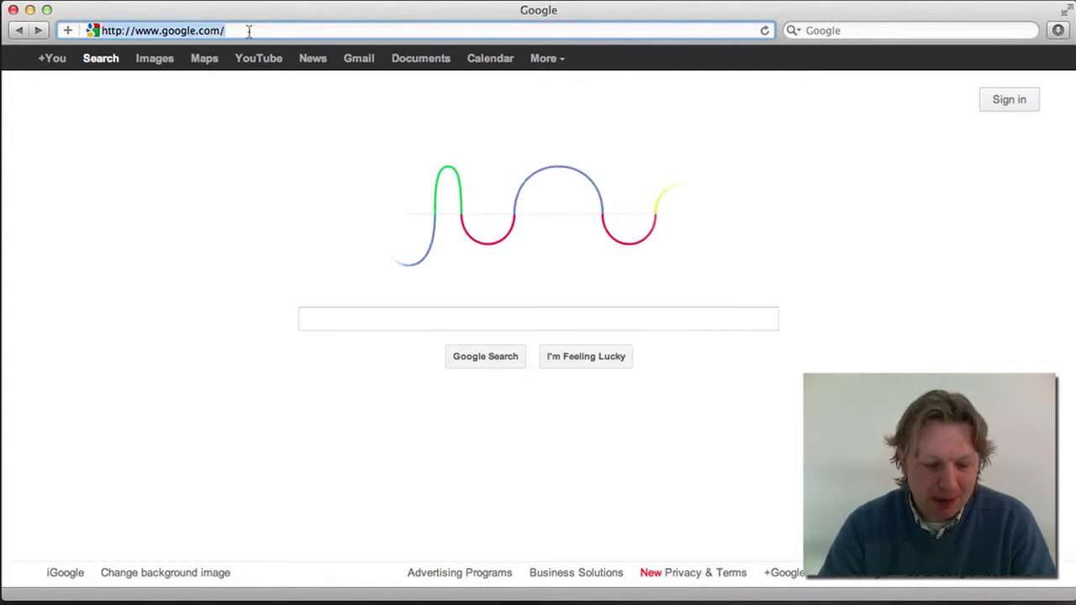
type("tim-productions")
key("Return")
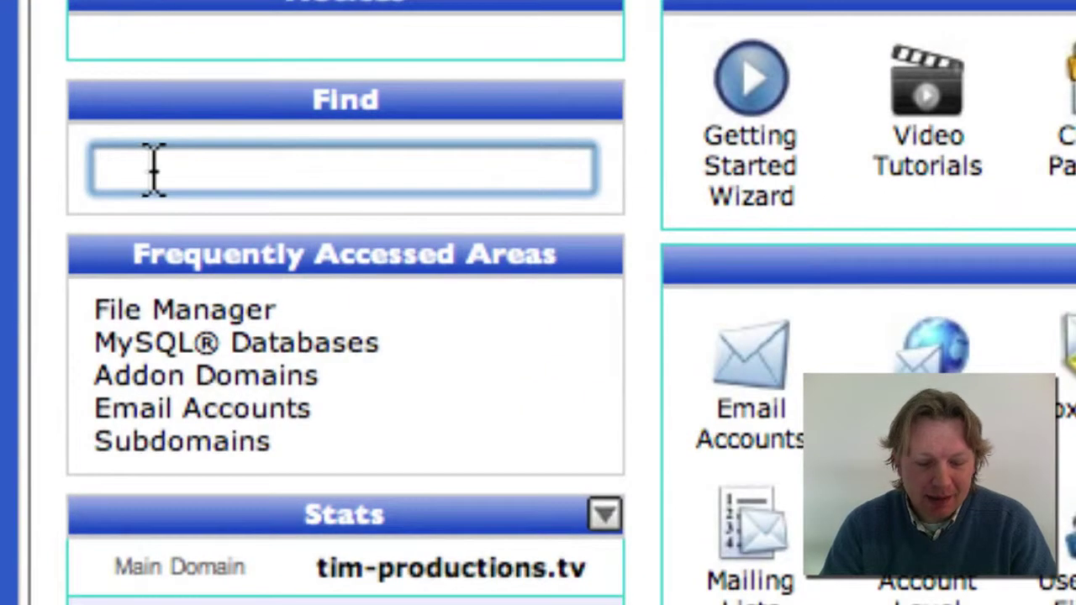
Filter the cPanel home page for 'sql' and open MySQL Databases
type("sql")
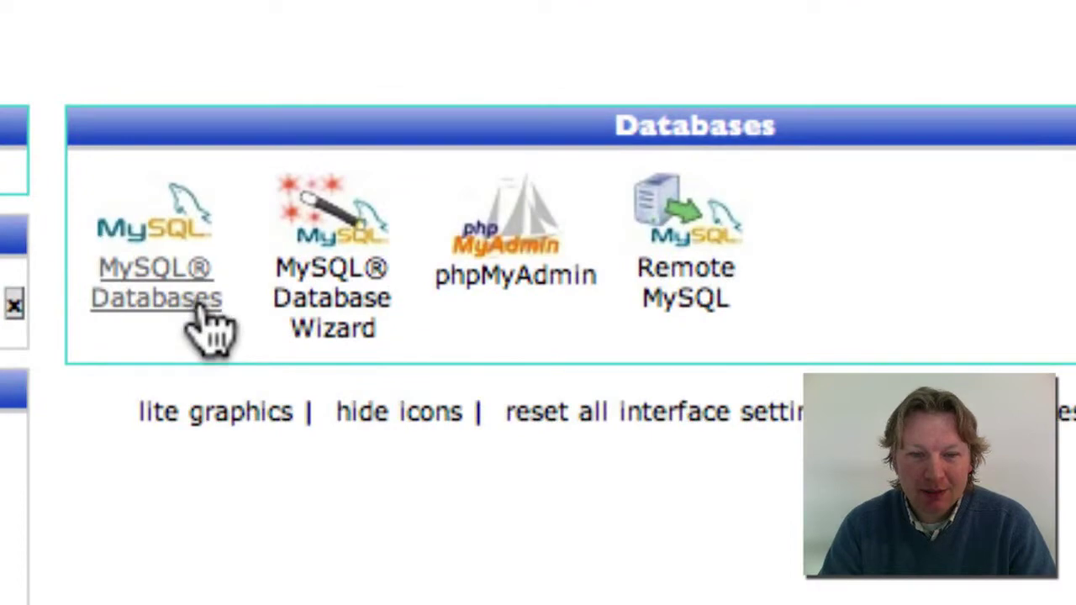
left_click(200, 310)
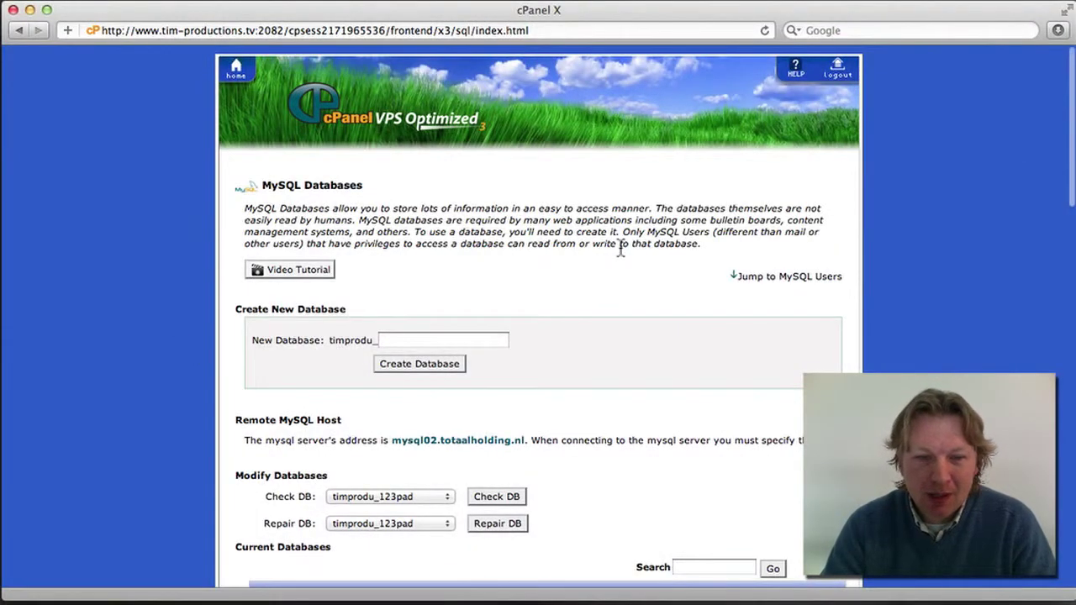
Create a new database named 'yourdatabase' under the timprodu_ prefix
scroll(620, 247, "down", 2)
scroll(619, 247, "down", 5)
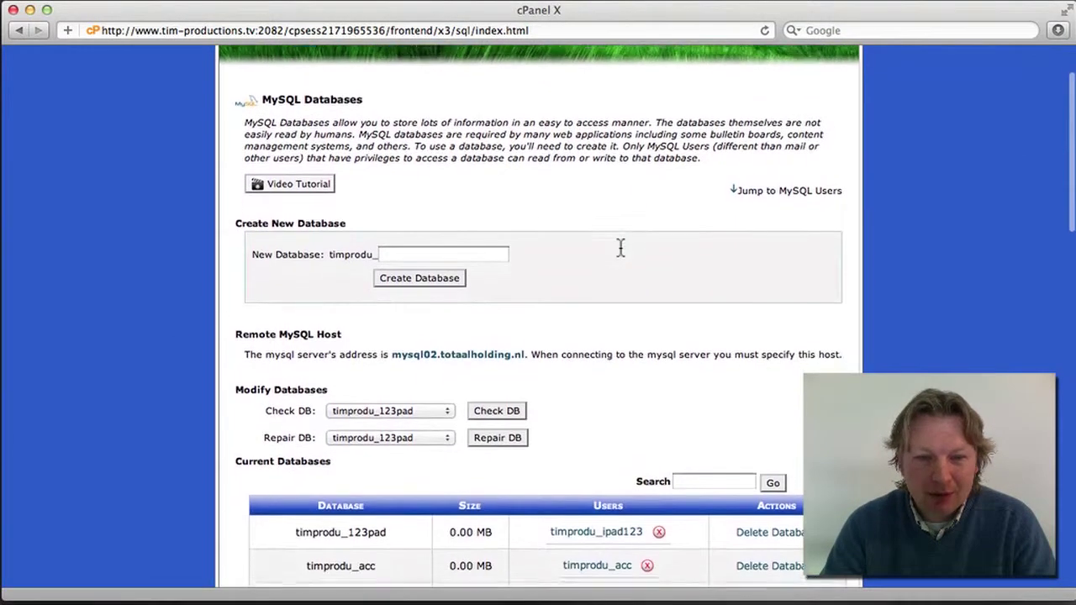
scroll(620, 247, "down", 20)
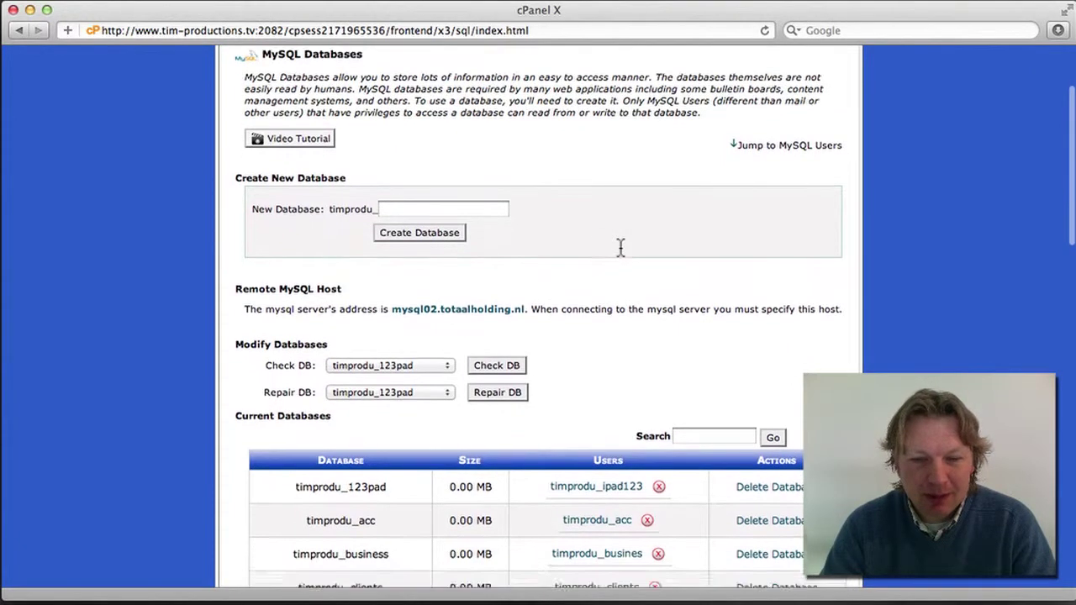
scroll(619, 247, "up", 20)
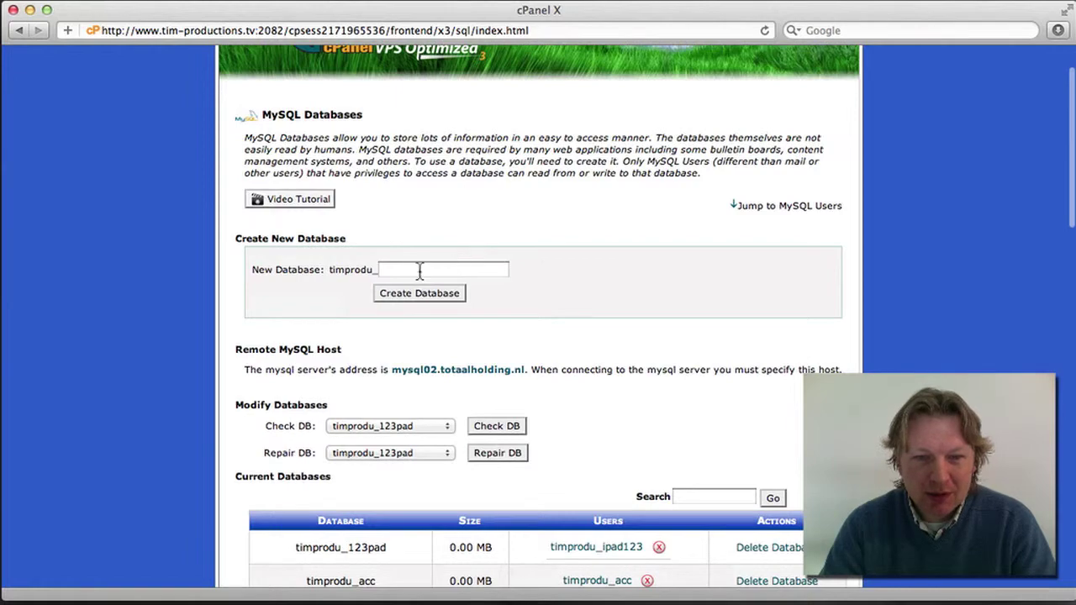
left_click(403, 269)
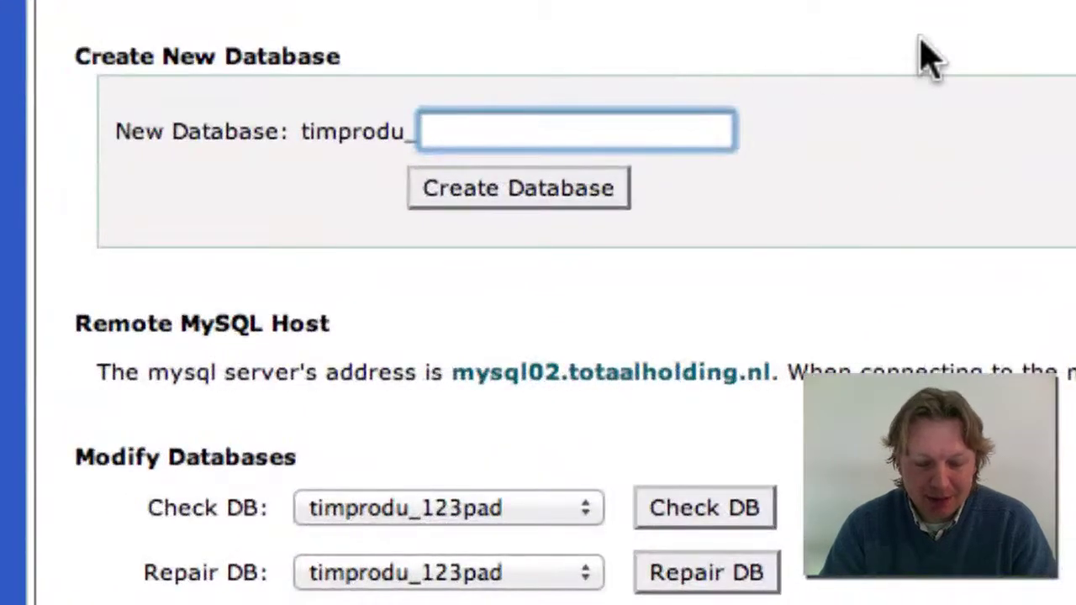
type("yourdatab")
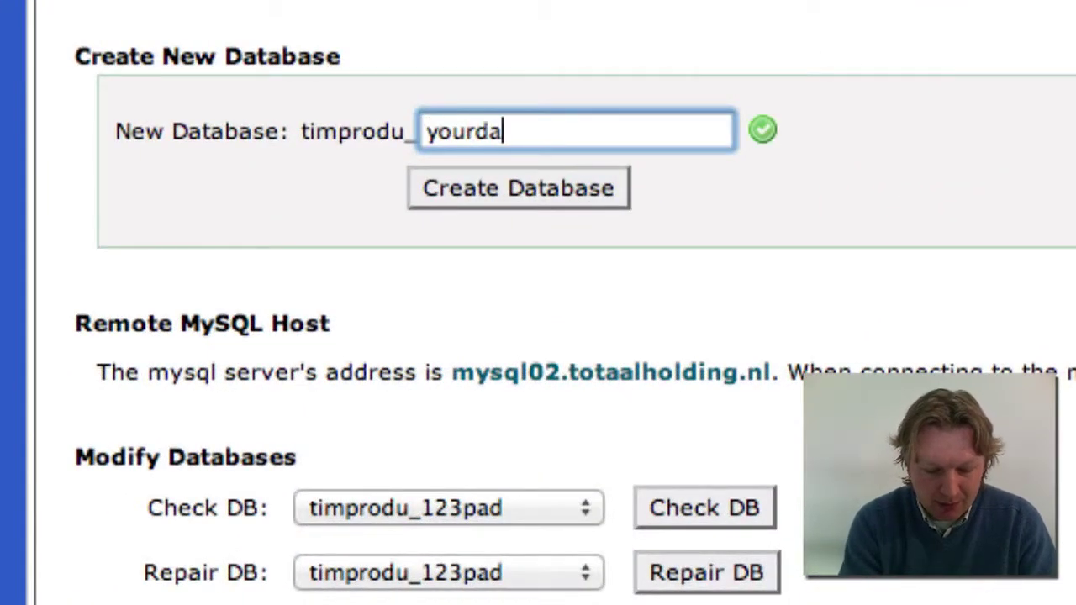
type("ase")
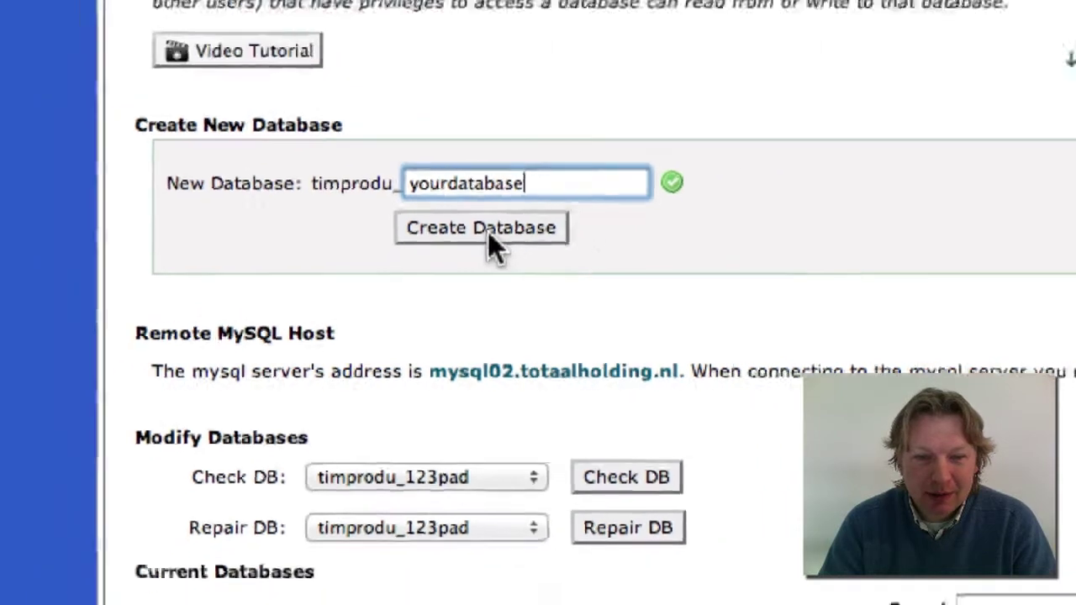
left_click(542, 193)
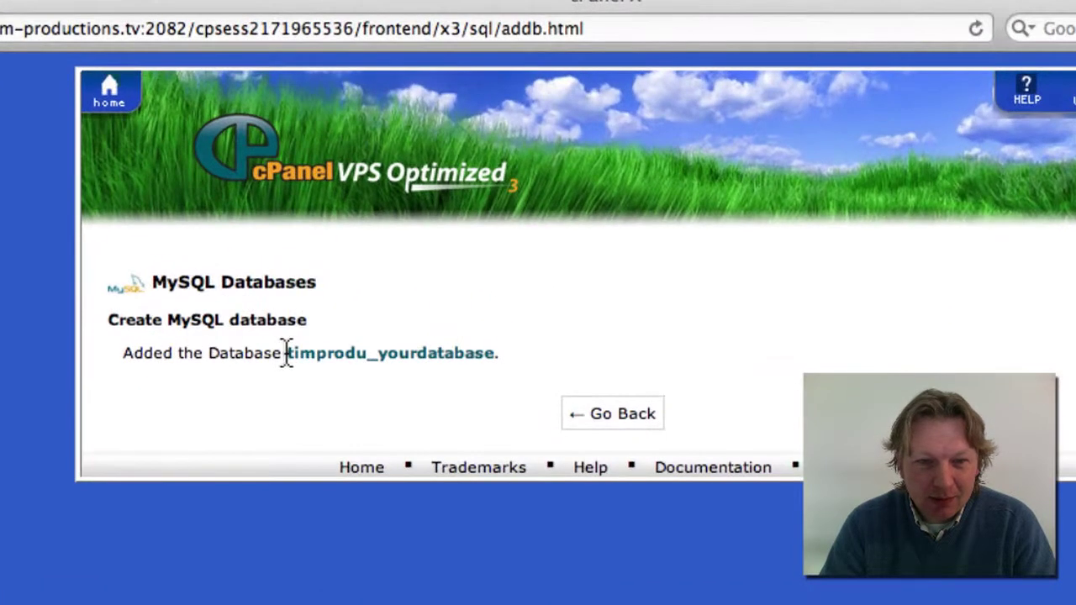
Copy 'timprodu_yourdatabase' into a new TextEdit note, then return to MySQL Databases
left_click_drag(344, 228, 407, 226)
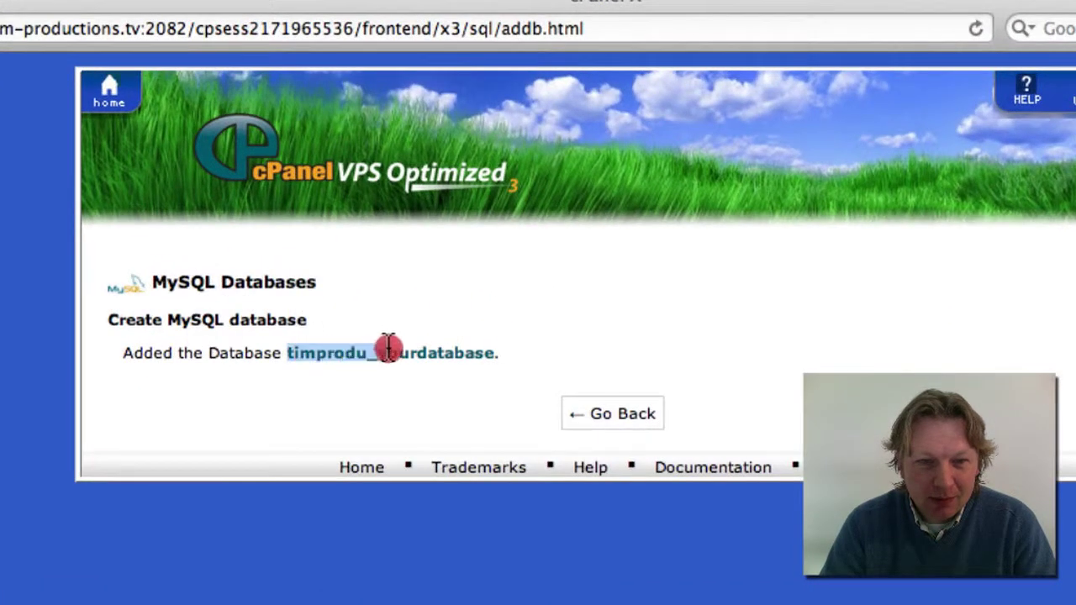
left_click_drag(388, 348, 478, 351)
right_click(489, 361)
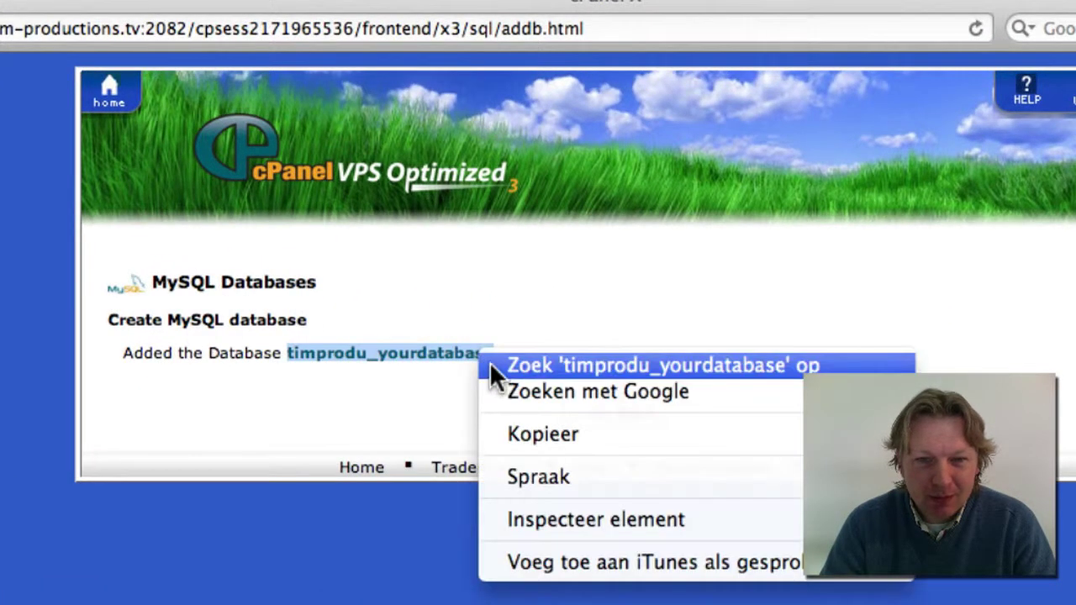
left_click(533, 436)
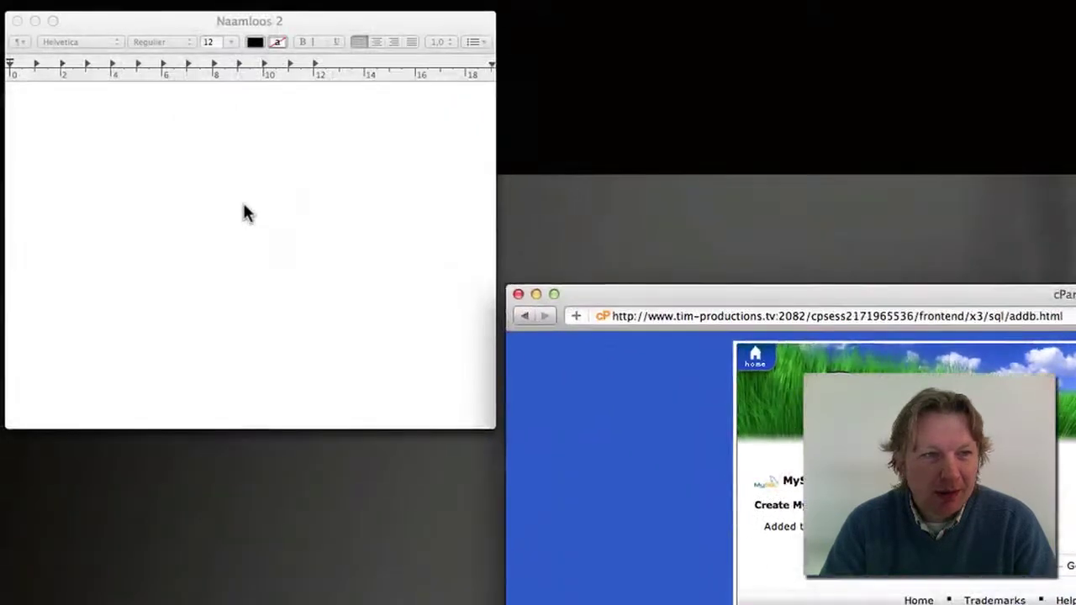
left_click(285, 217)
right_click(156, 138)
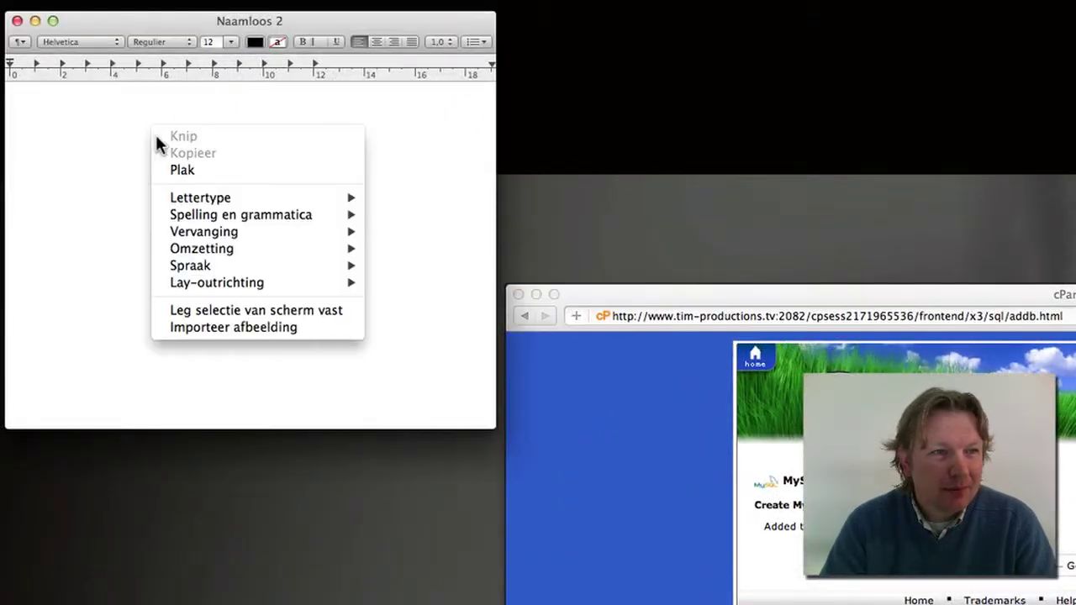
left_click(180, 170)
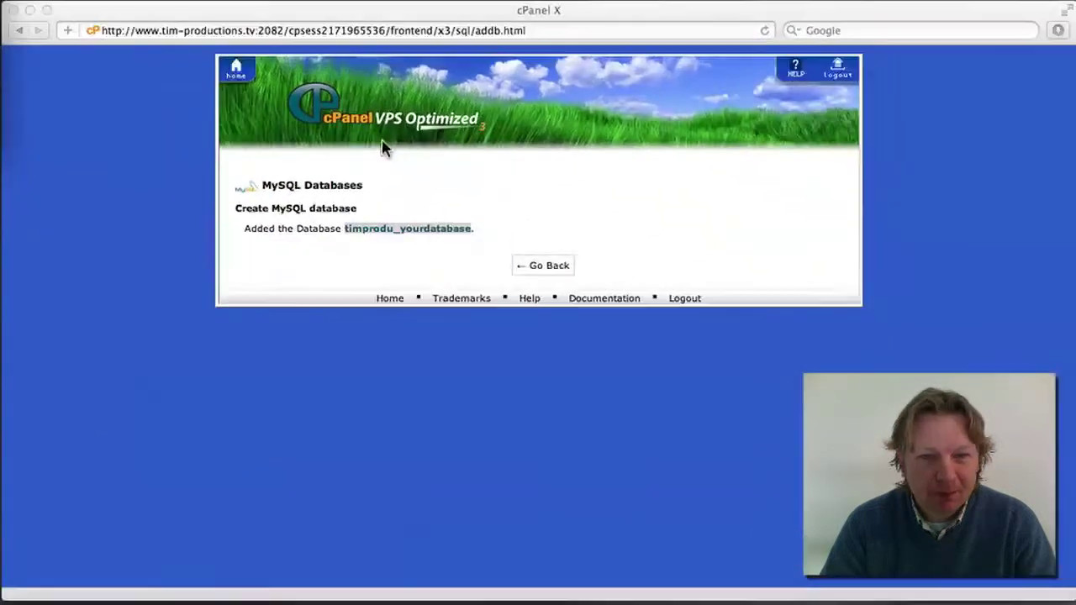
left_click(383, 147)
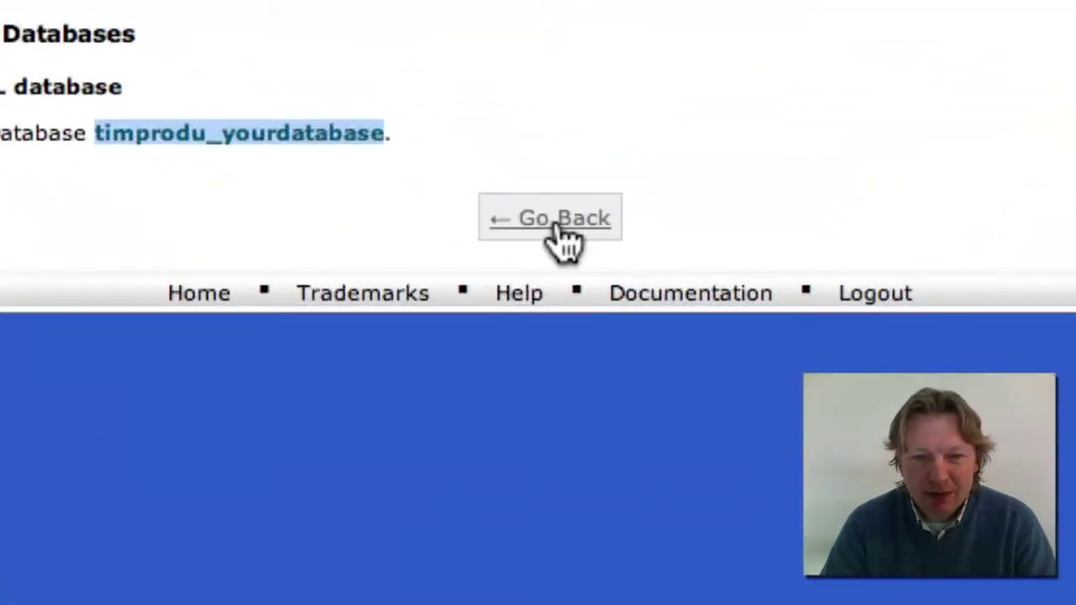
left_click(559, 222)
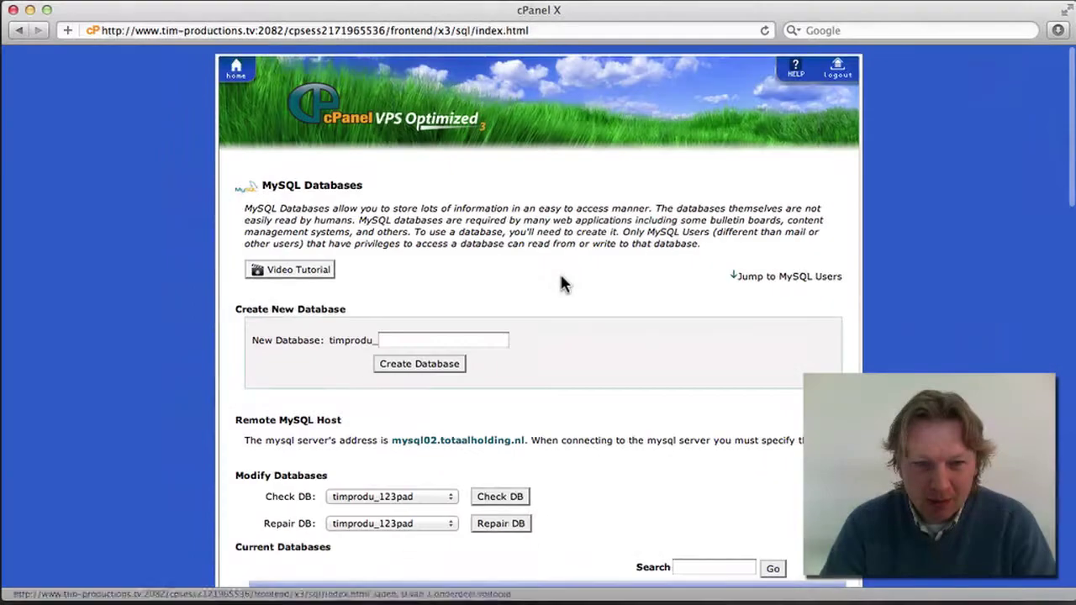
Enter 'user' as the username in the Add New User form
scroll(566, 278, "down", 5)
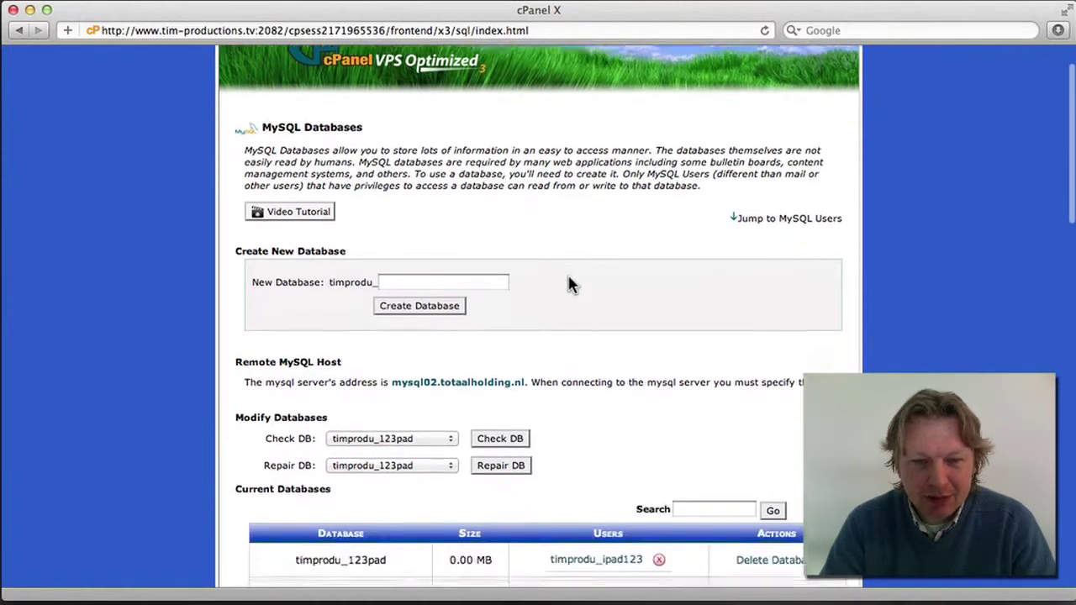
scroll(569, 284, "down", 12)
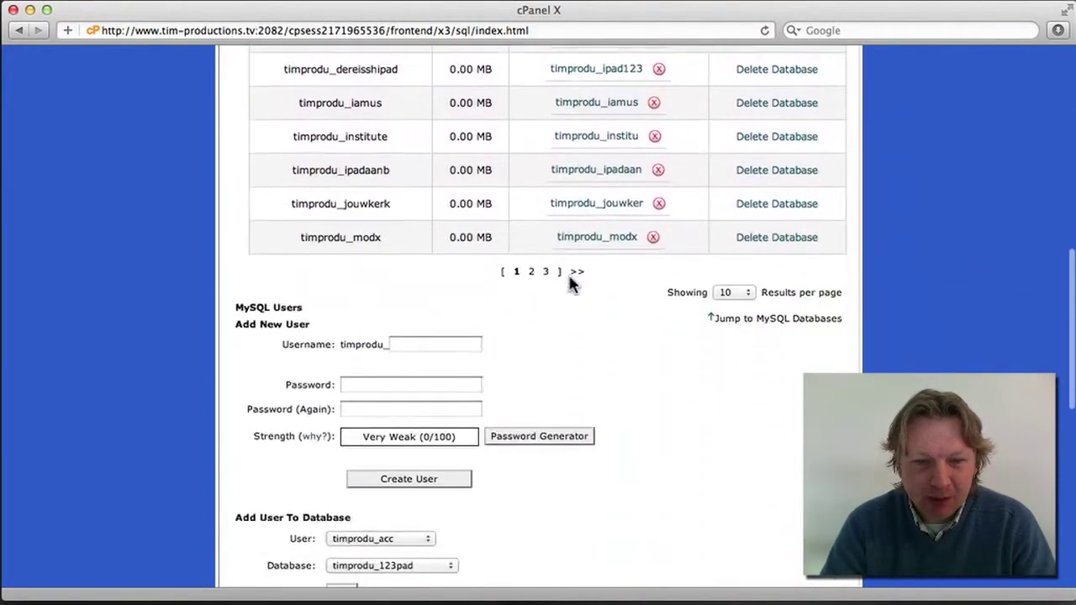
scroll(569, 284, "down", 2)
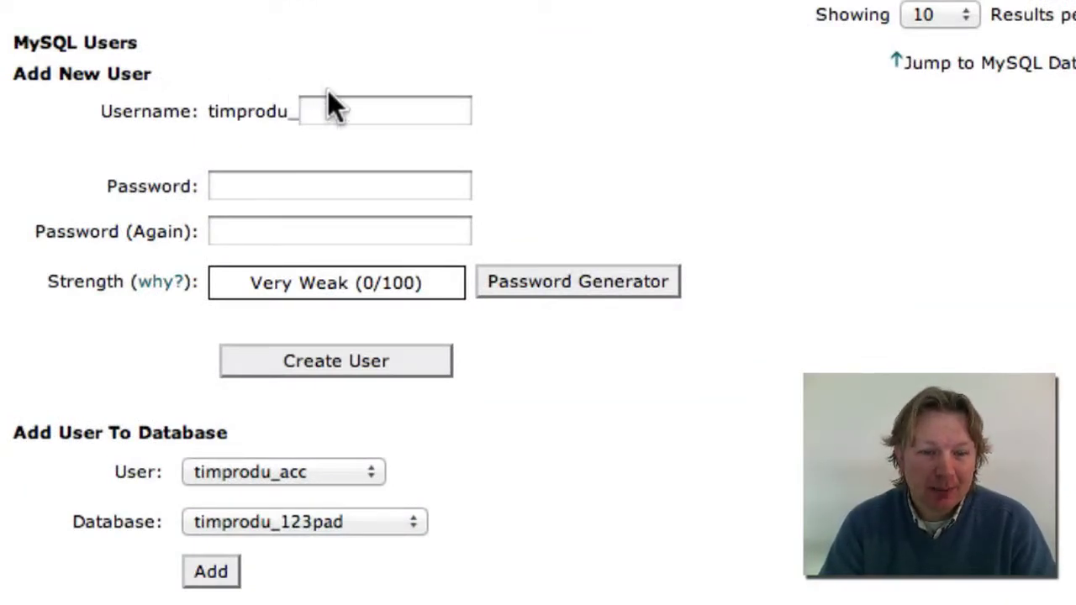
scroll(334, 95, "down", 1)
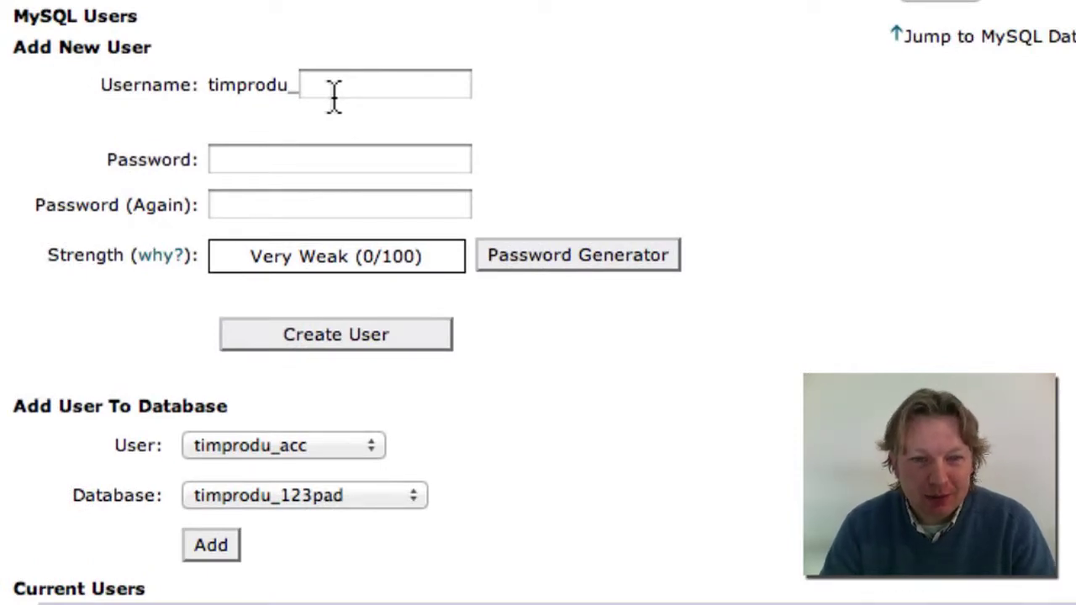
left_click(339, 89)
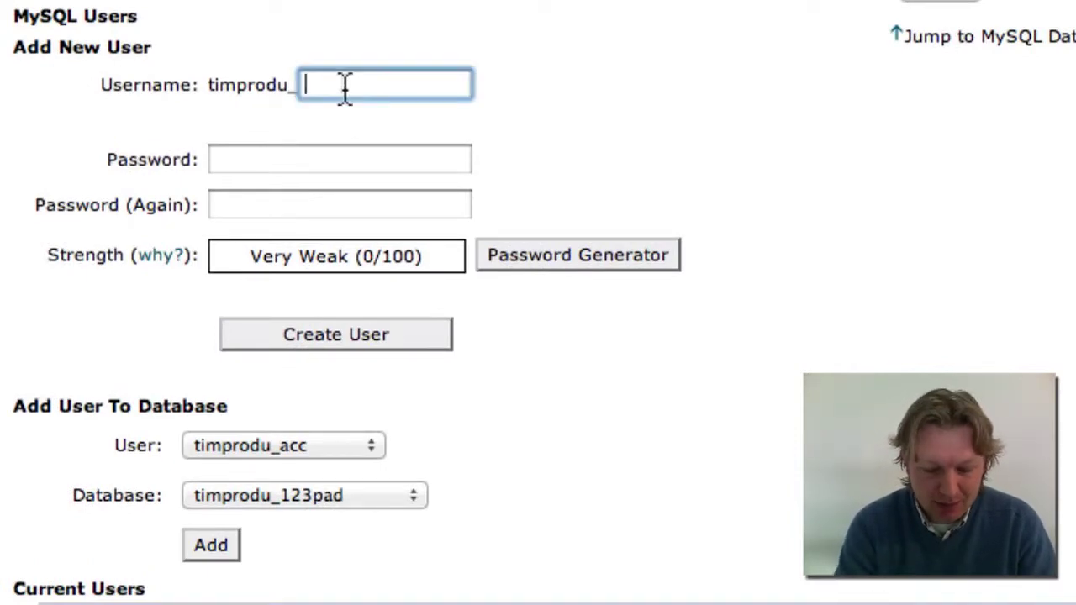
type("user")
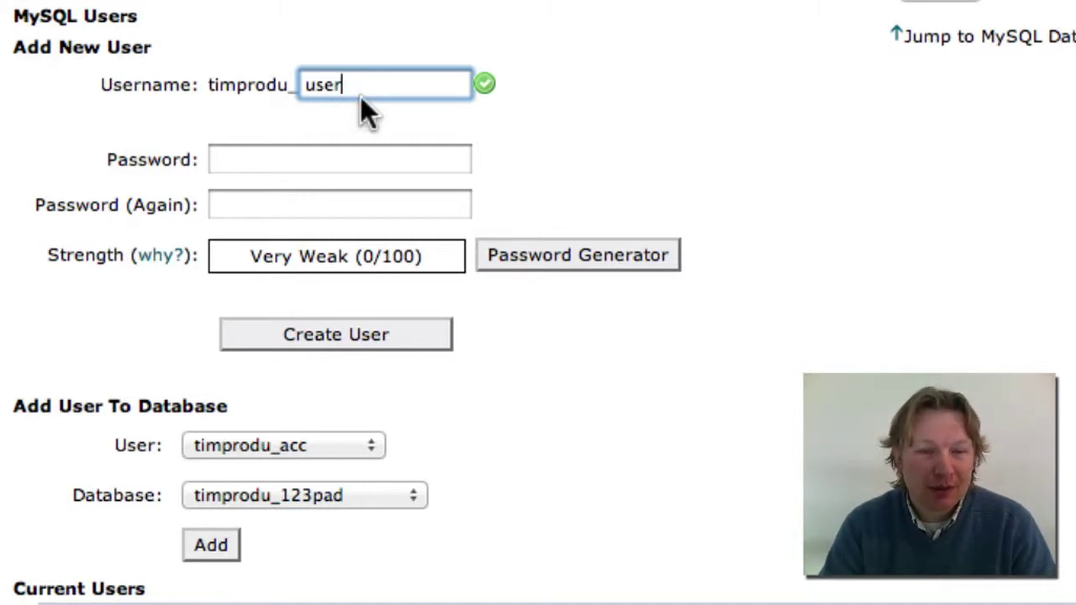
left_click(339, 158)
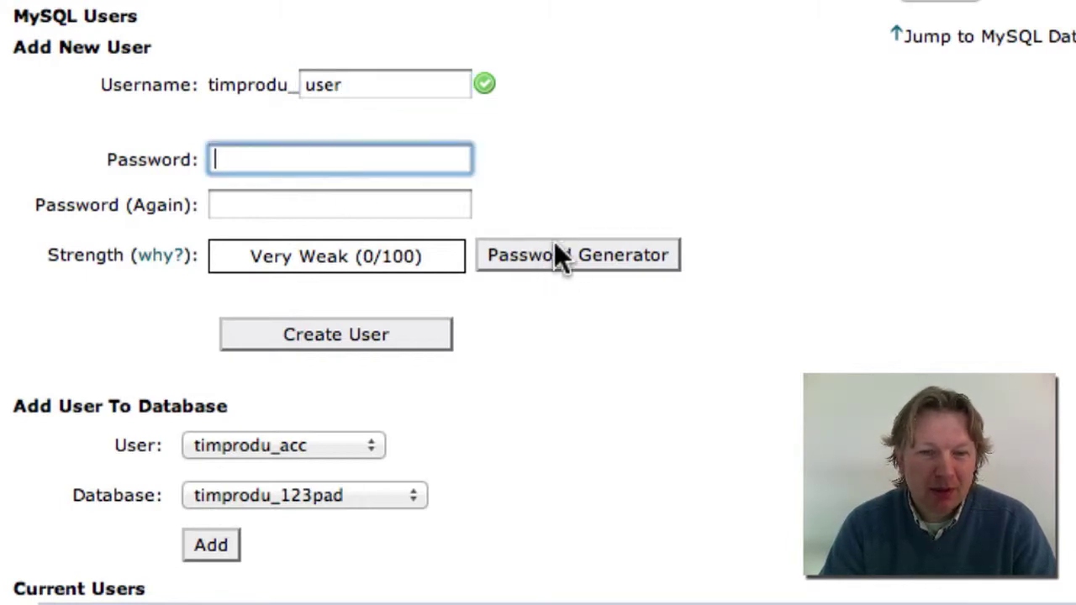
Generate a very strong password and paste it below the database name in TextEdit
left_click(580, 255)
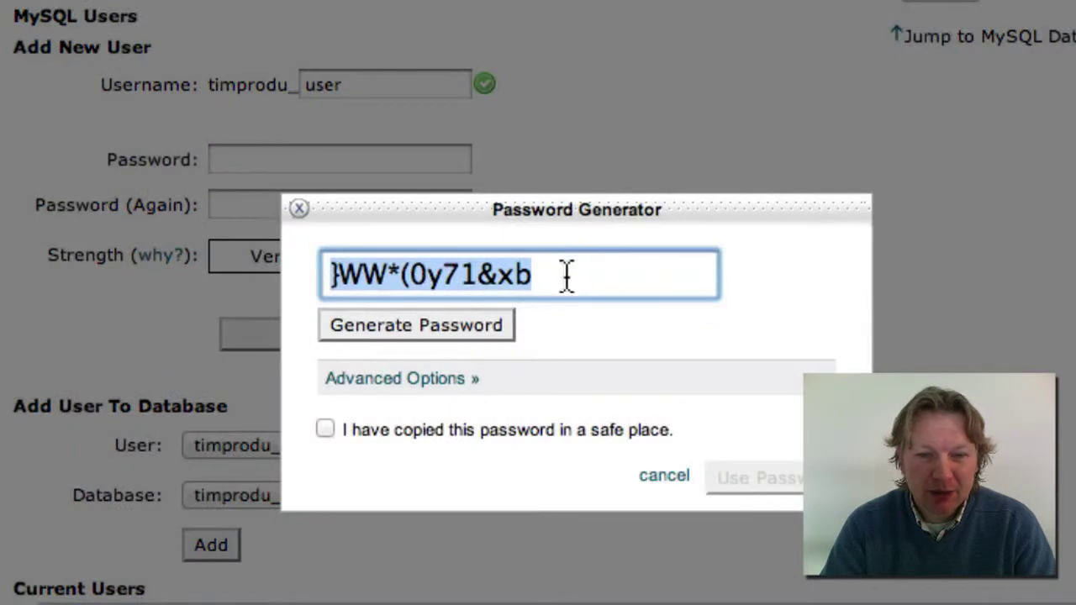
left_click(326, 432)
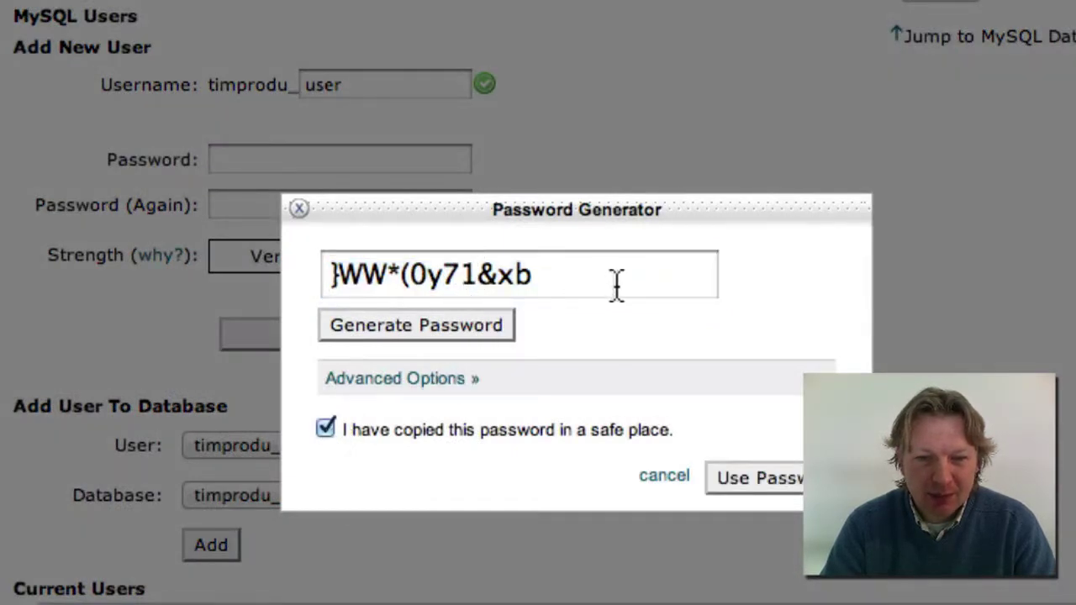
left_click_drag(616, 284, 331, 278)
right_click(378, 279)
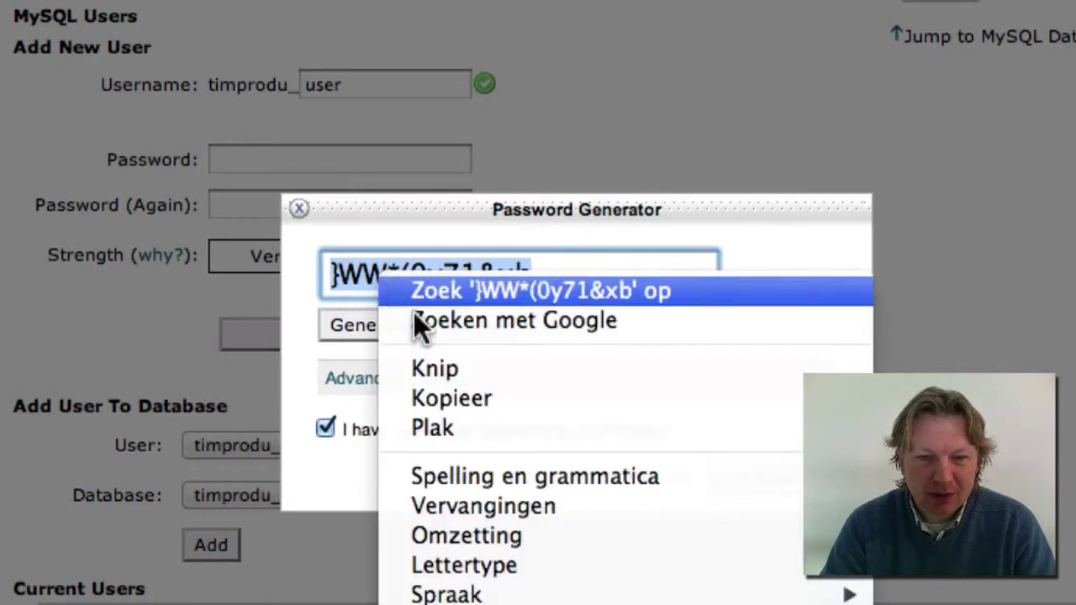
left_click(450, 398)
left_click(353, 227)
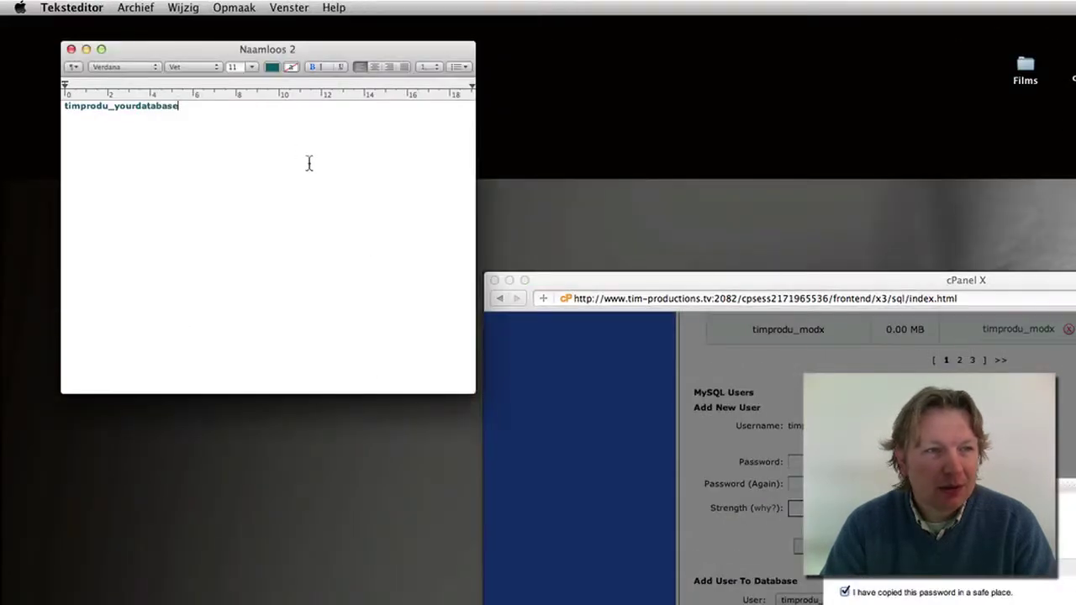
key("Return")
key("Return")
key("super+v")
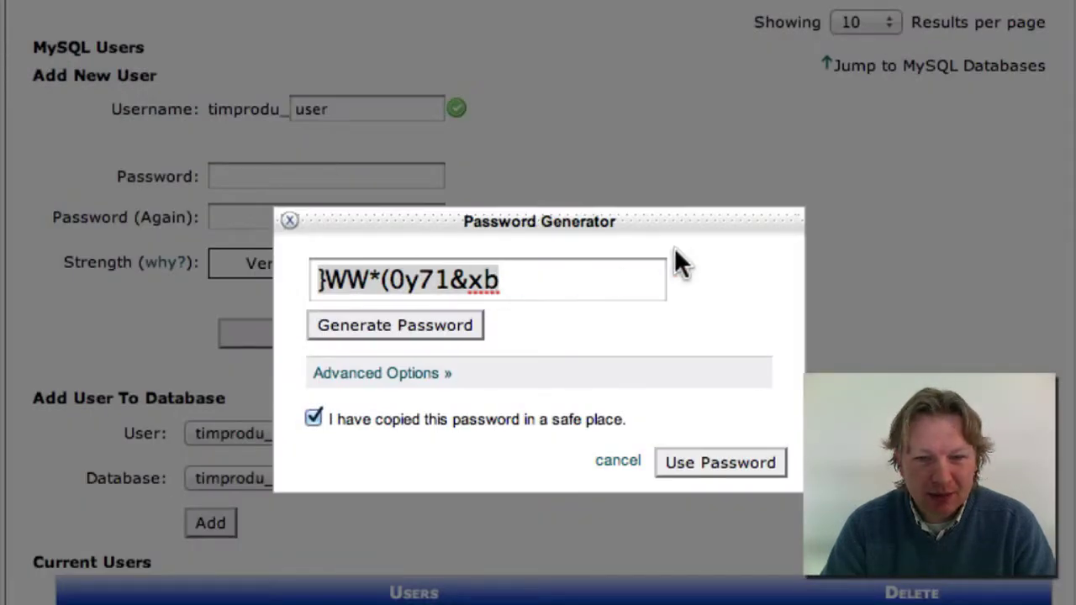
Apply the generated password and create the MySQL user timprodu_user
left_click(682, 254)
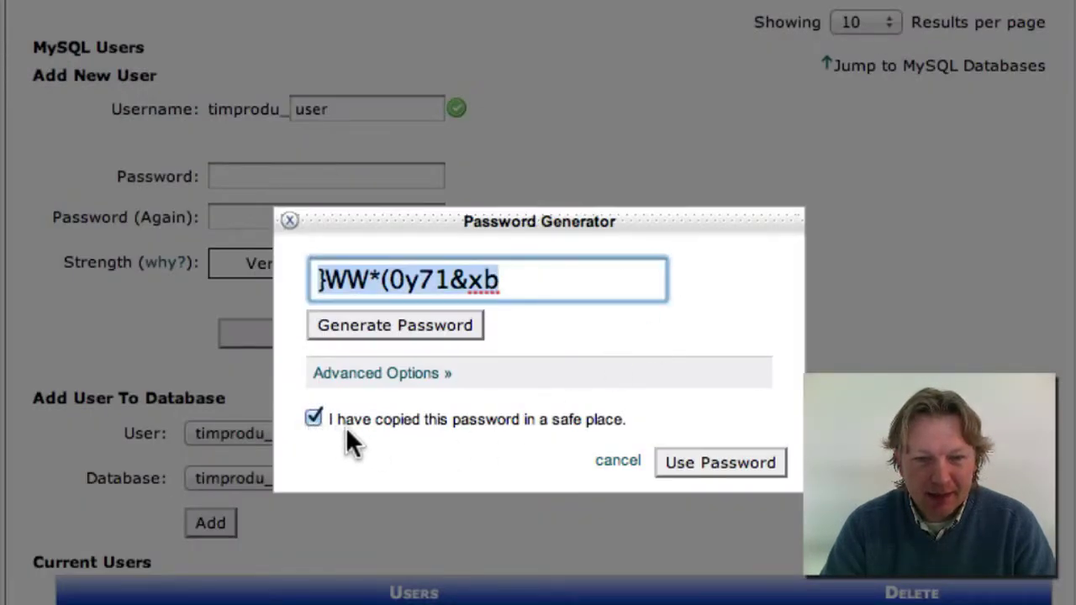
left_click(741, 463)
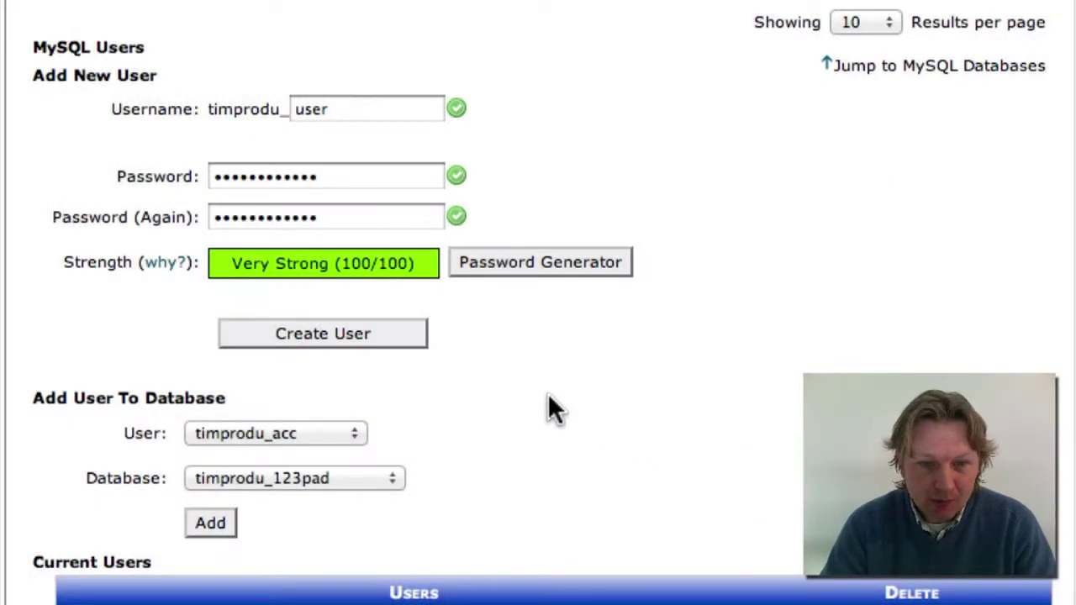
left_click(328, 336)
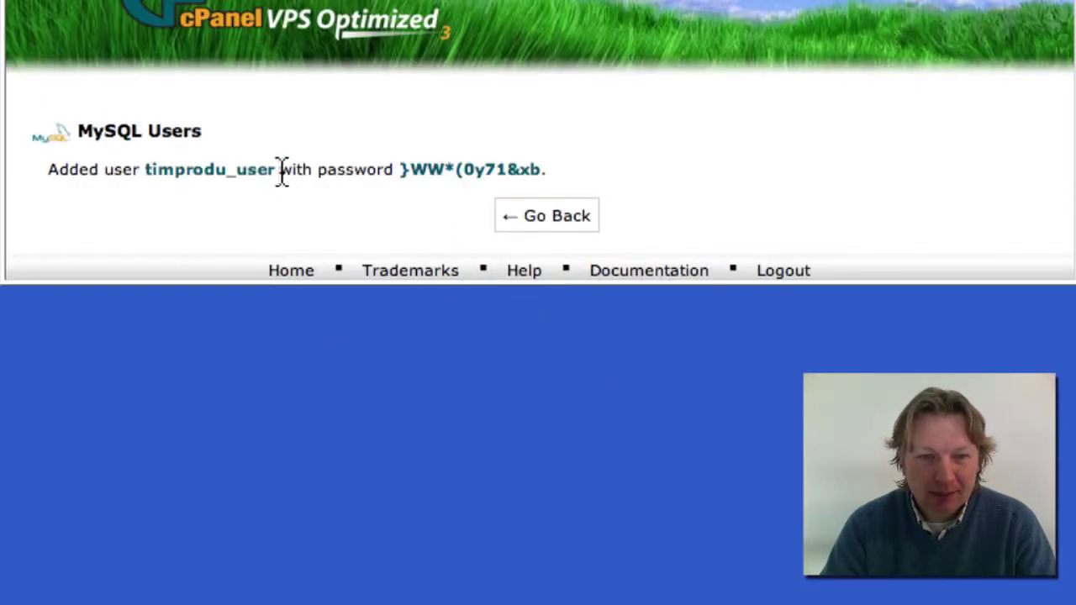
Copy the username timprodu_user into the TextEdit notes on a new line
left_click_drag(280, 169, 143, 173)
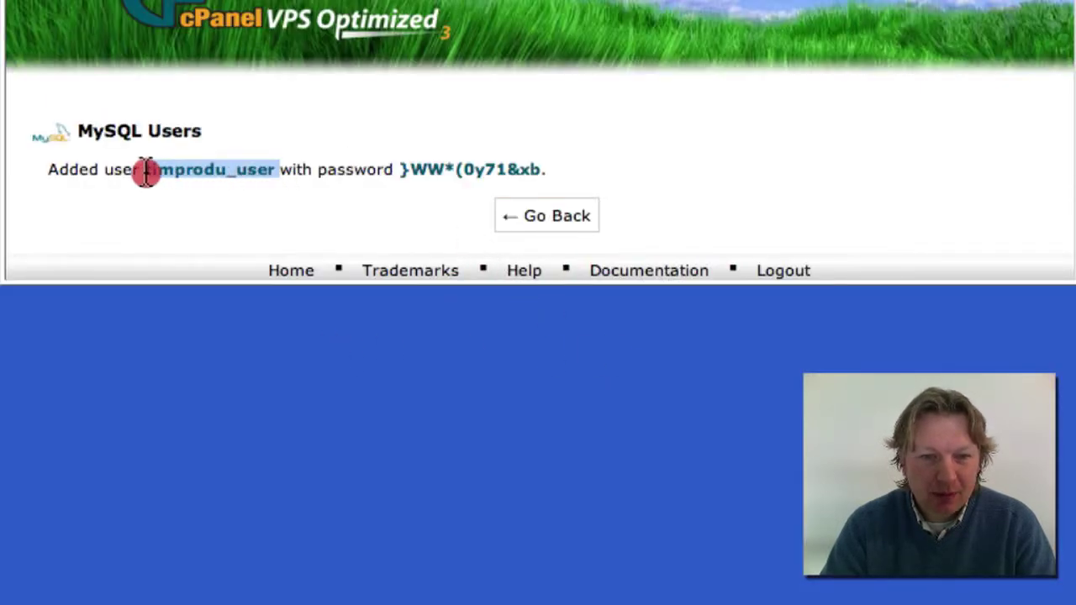
right_click(155, 168)
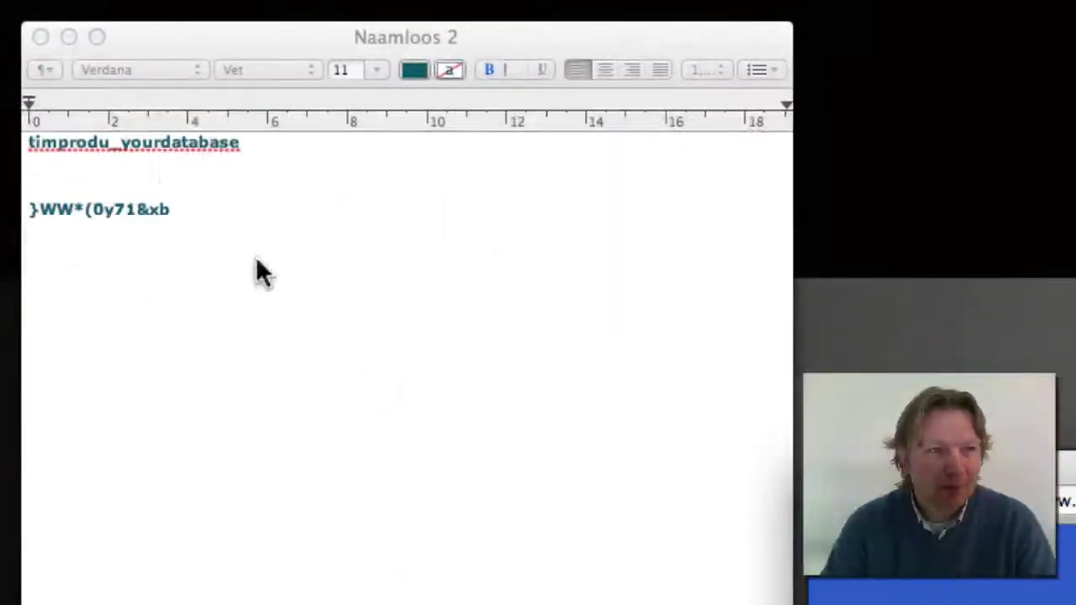
left_click(160, 155)
left_click(142, 145)
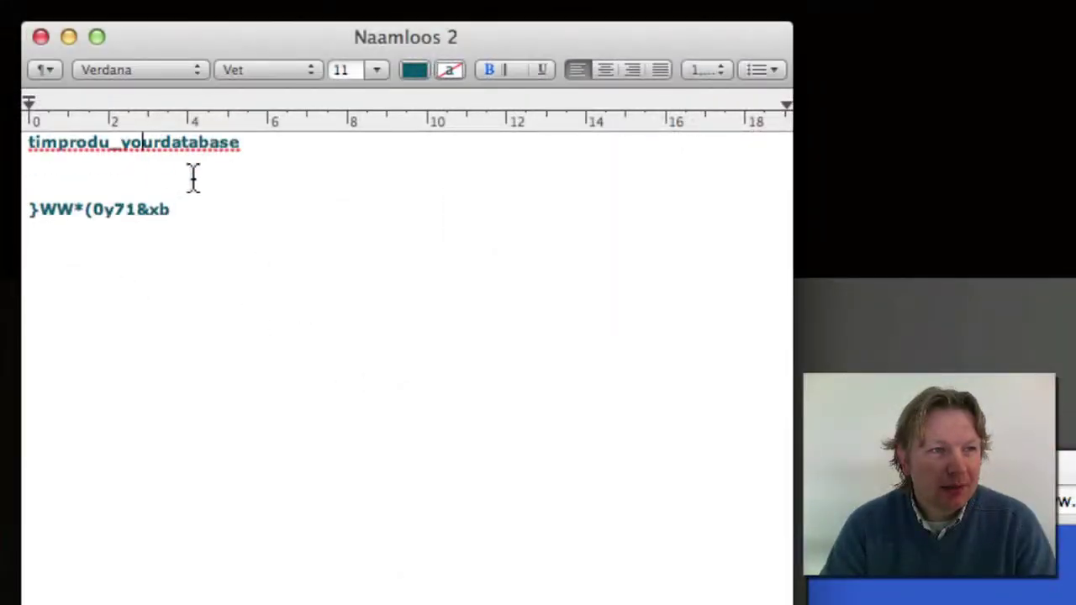
left_click(314, 147)
key("Return")
key("super+v")
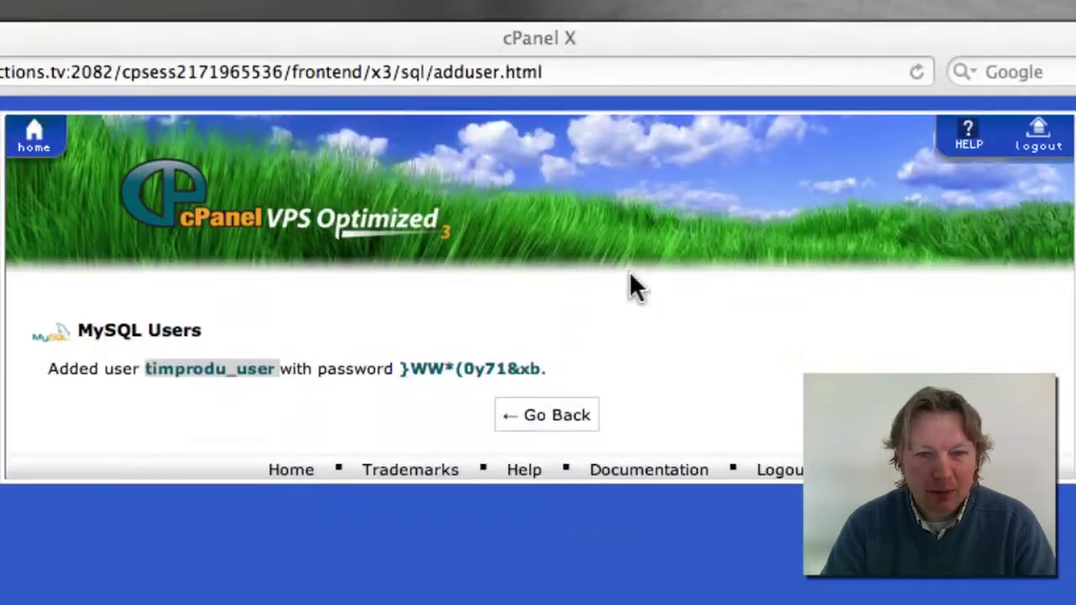
Return to MySQL Databases and scroll down to Add User To Database
left_click(641, 340)
left_click(580, 420)
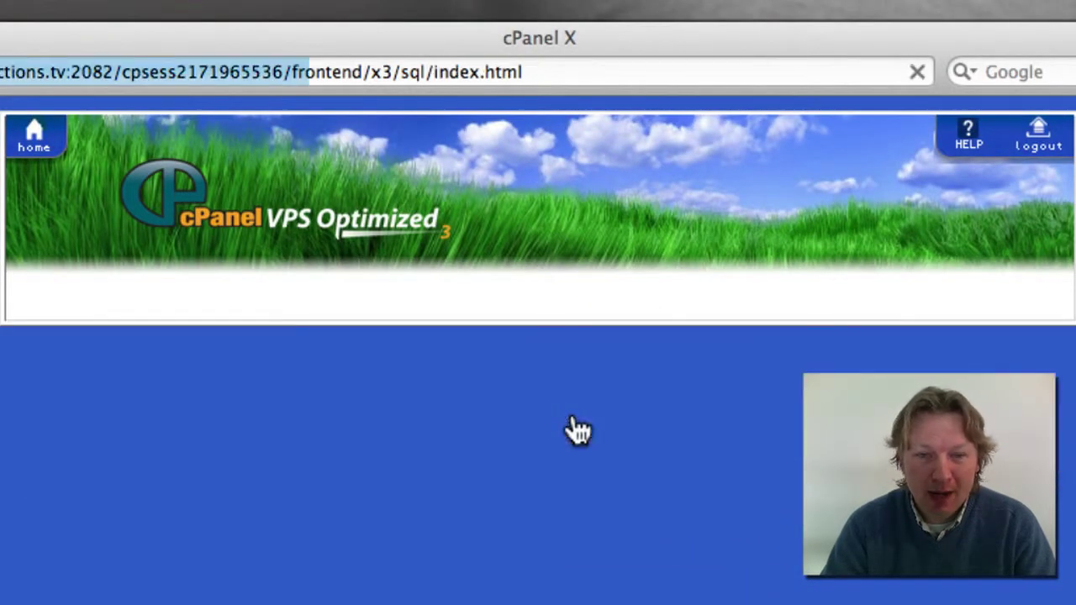
scroll(606, 408, "down", 1)
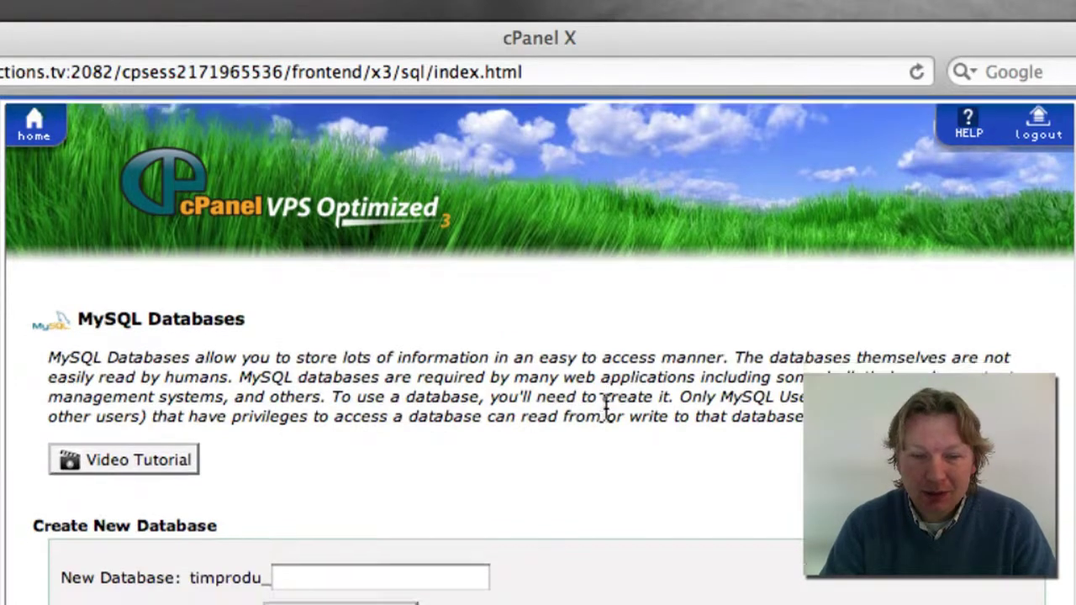
scroll(606, 409, "down", 20)
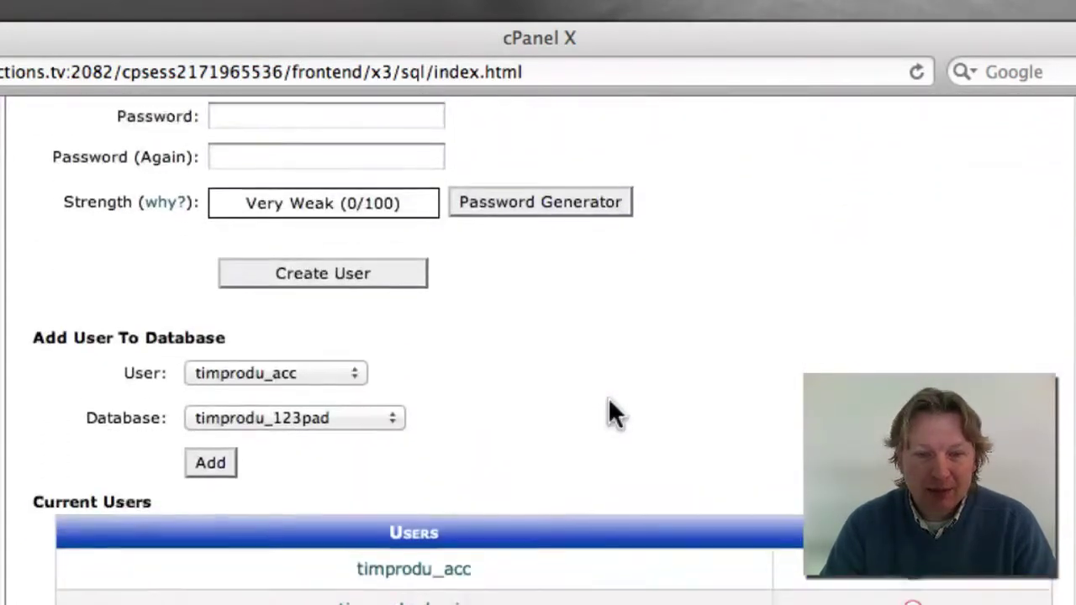
scroll(609, 400, "down", 1)
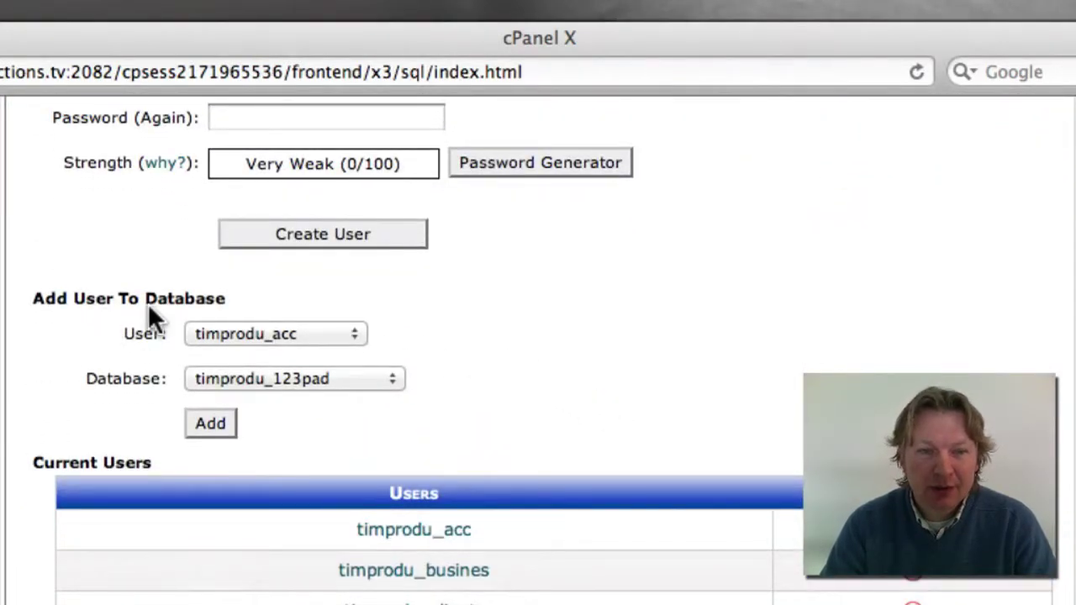
Add timprodu_user to the timprodu_yourdatabase database
left_click(357, 334)
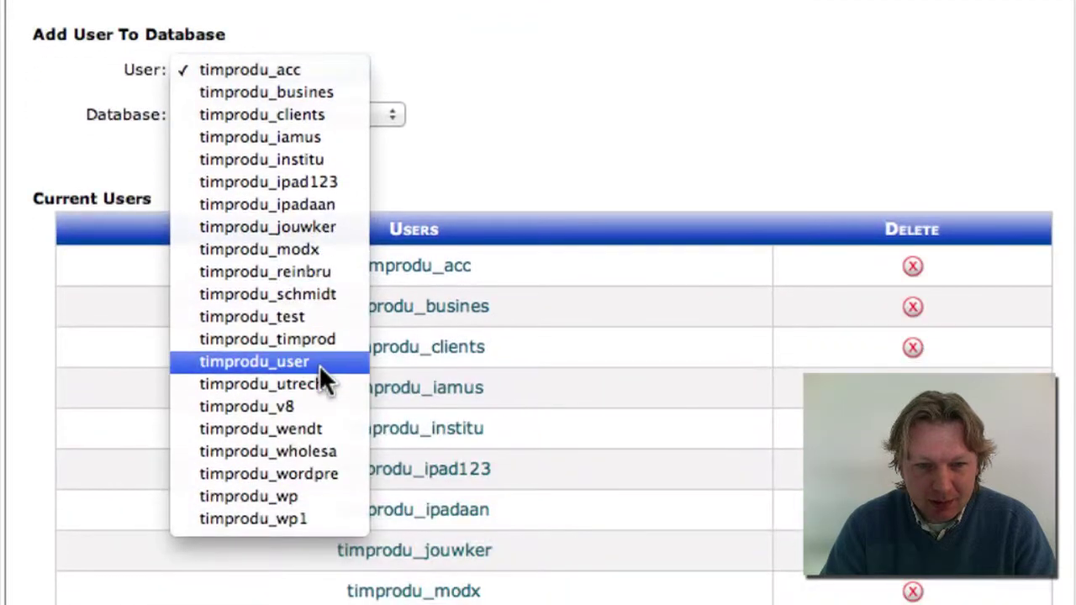
left_click(319, 361)
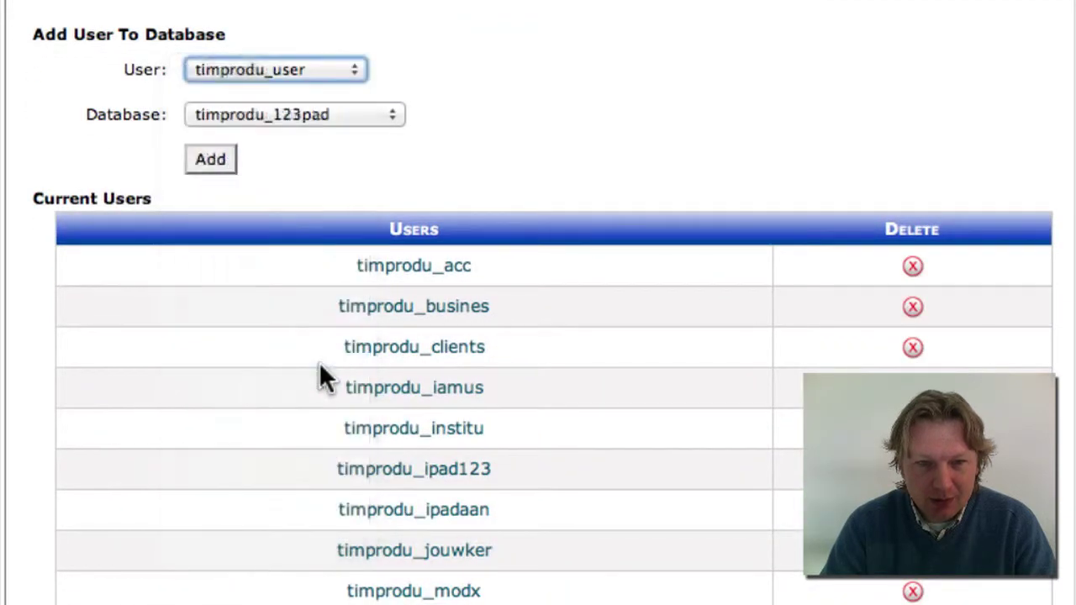
left_click(388, 115)
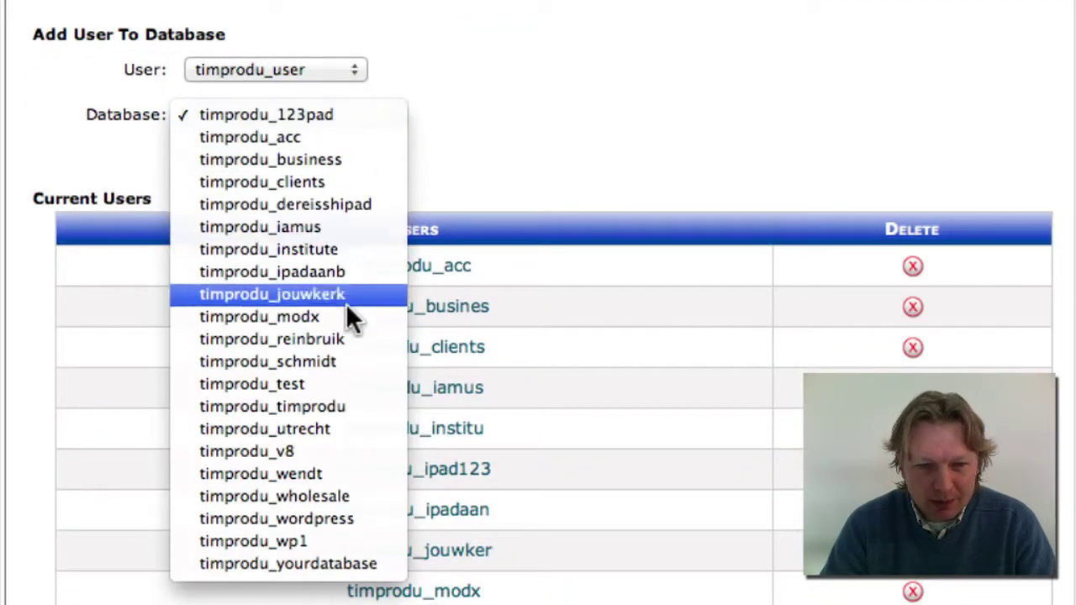
left_click(329, 565)
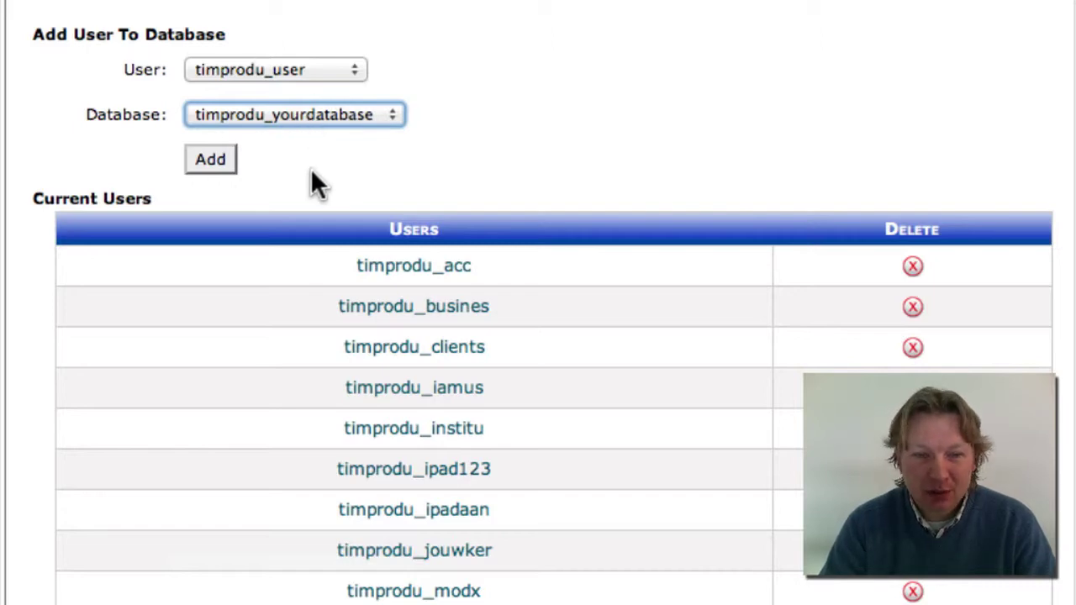
left_click(210, 162)
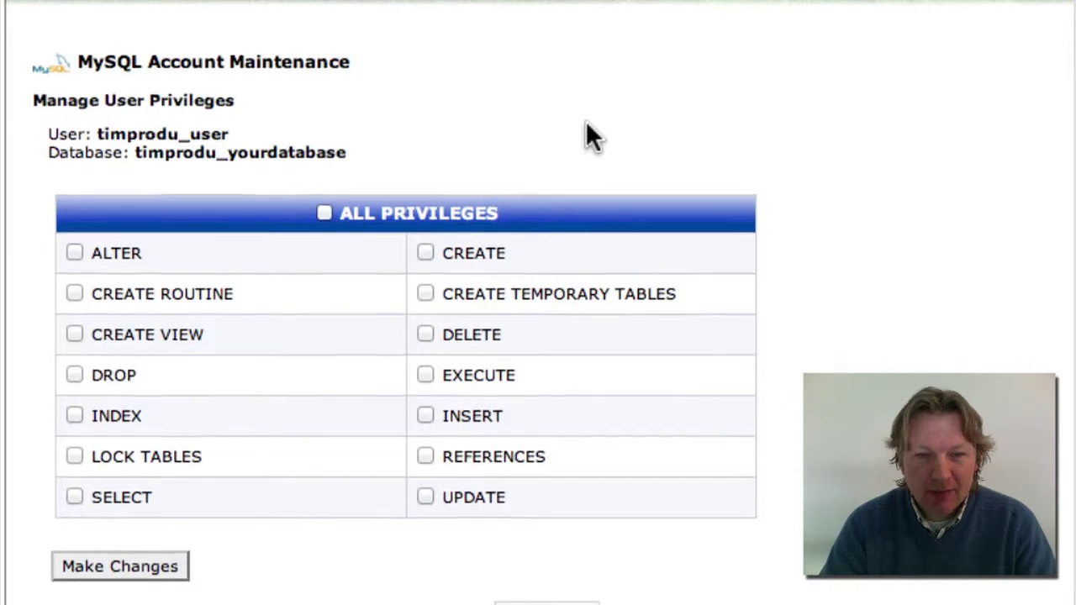
Grant timprodu_user ALL PRIVILEGES on timprodu_yourdatabase and return to MySQL Databases
left_click(323, 217)
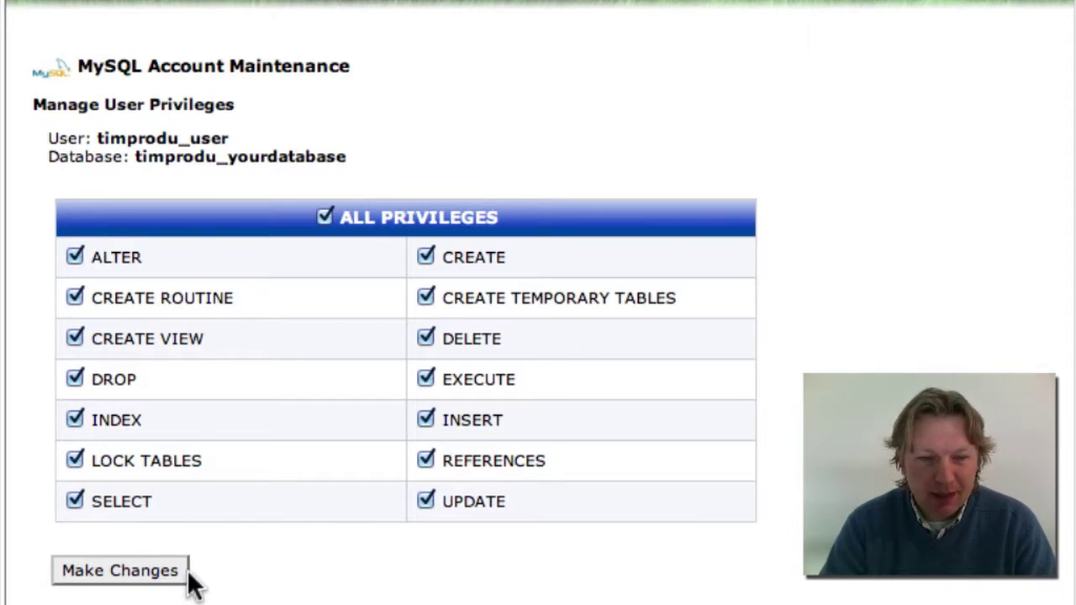
left_click(155, 575)
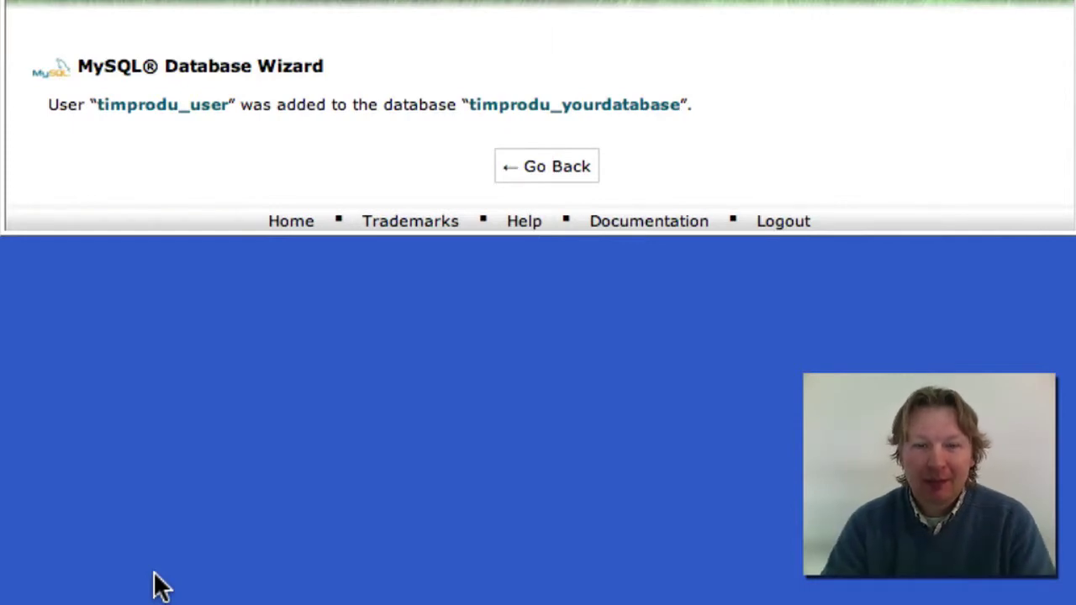
left_click(531, 189)
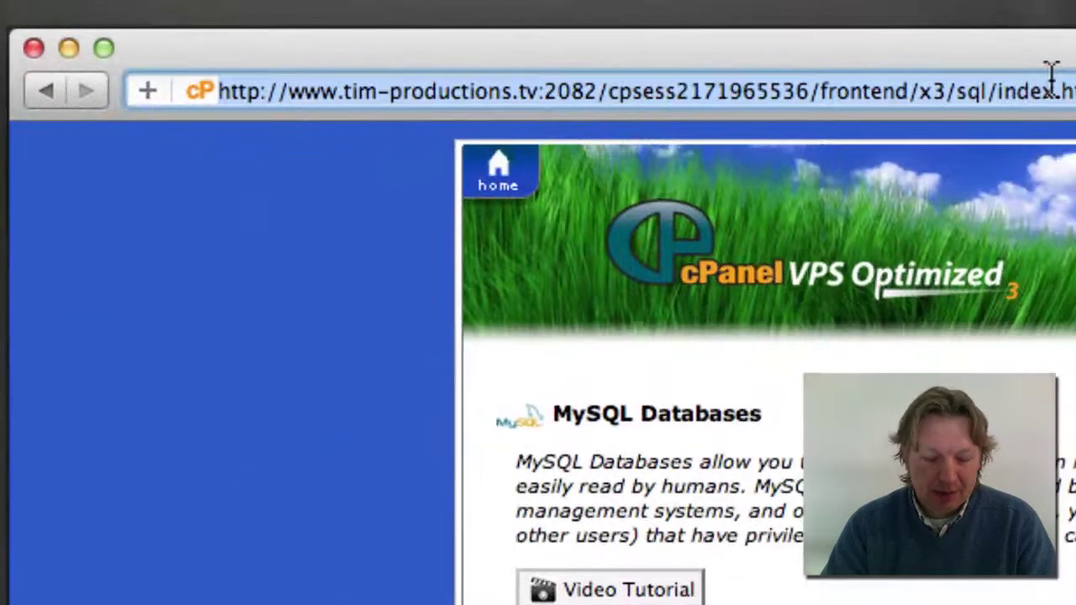
Google 'dowload wordpress' and open the WordPress.org Download page offering 3.3.1
left_click(1050, 88)
type("goog")
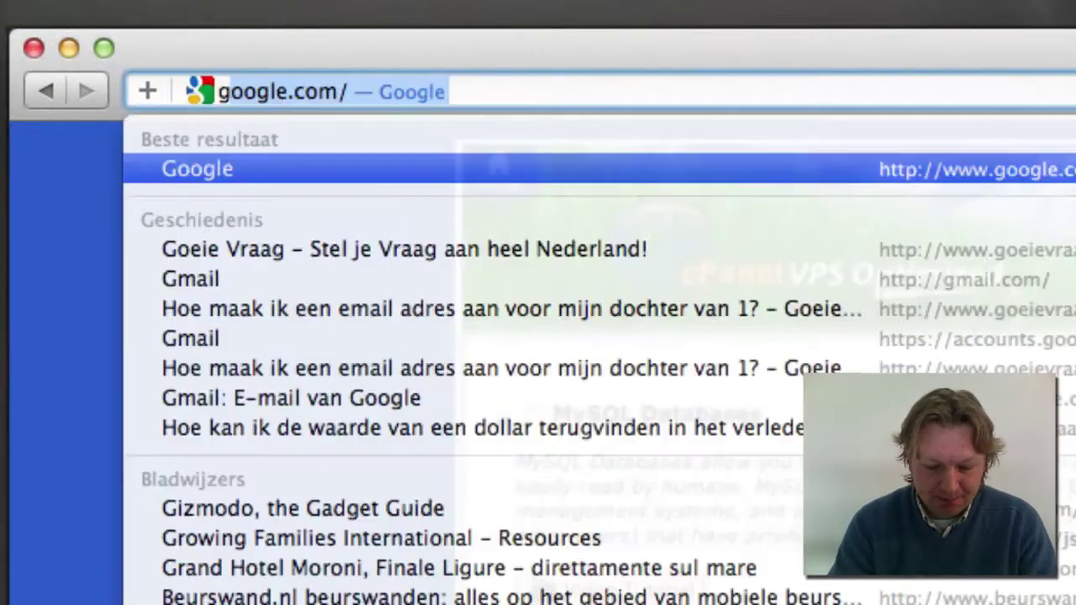
type("le.com")
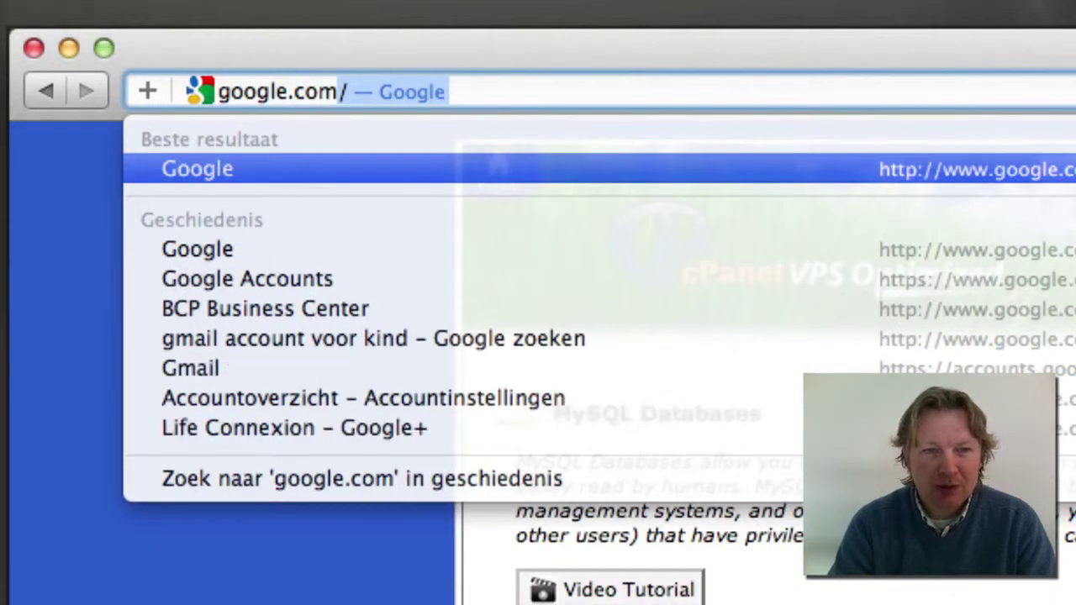
key("Return")
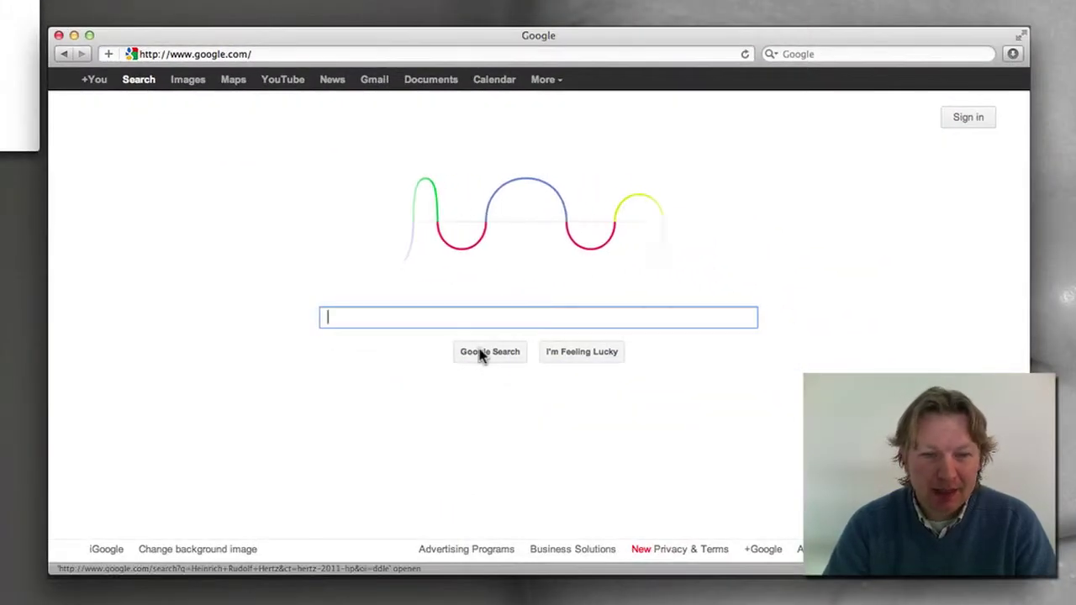
left_click(470, 319)
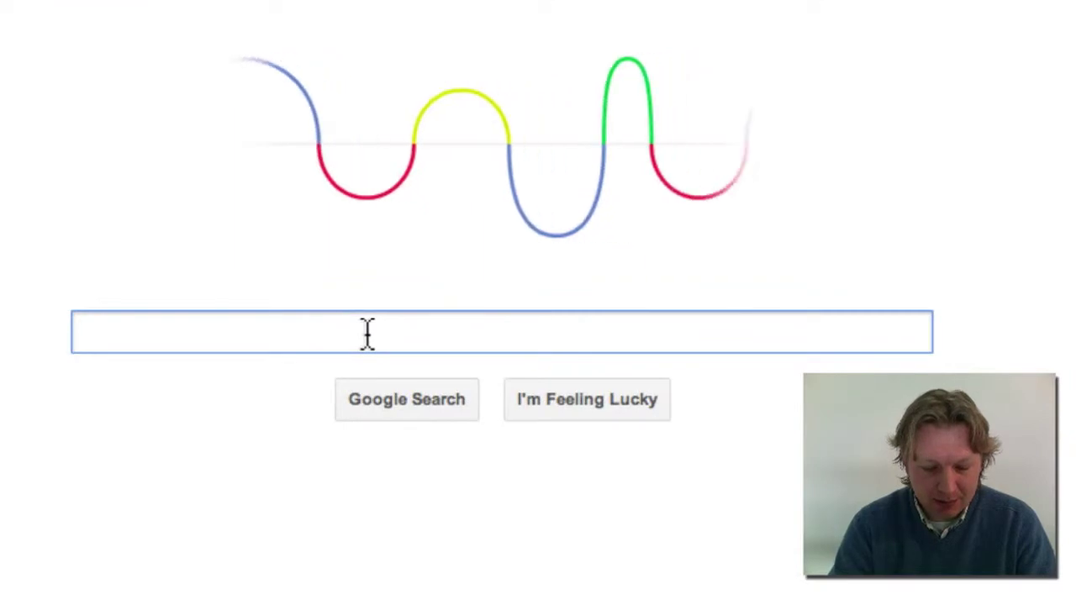
type("dowload ")
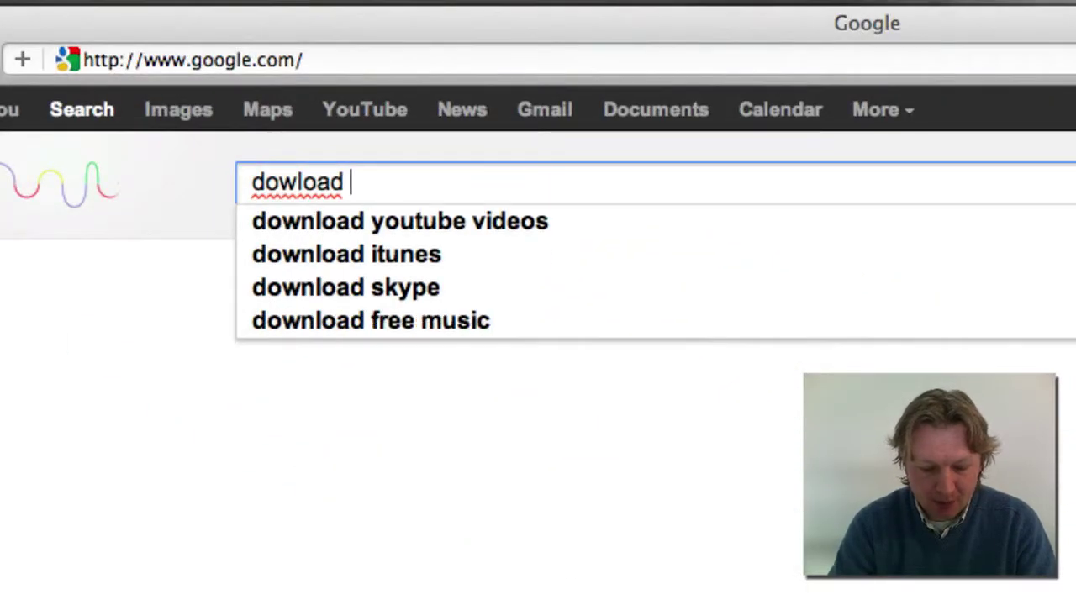
type("wordpress")
key("Return")
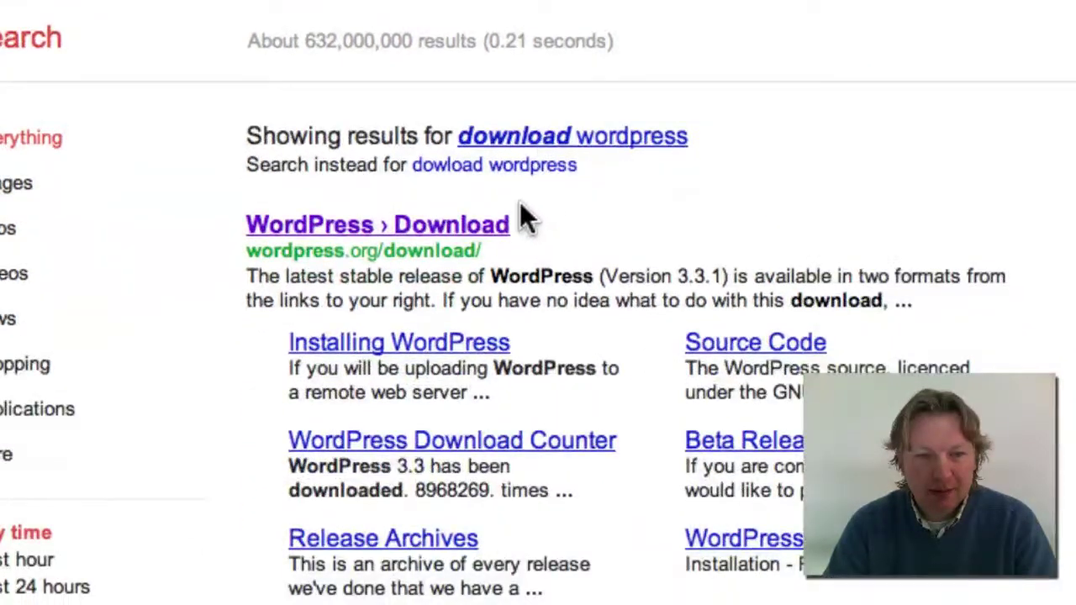
left_click(449, 471)
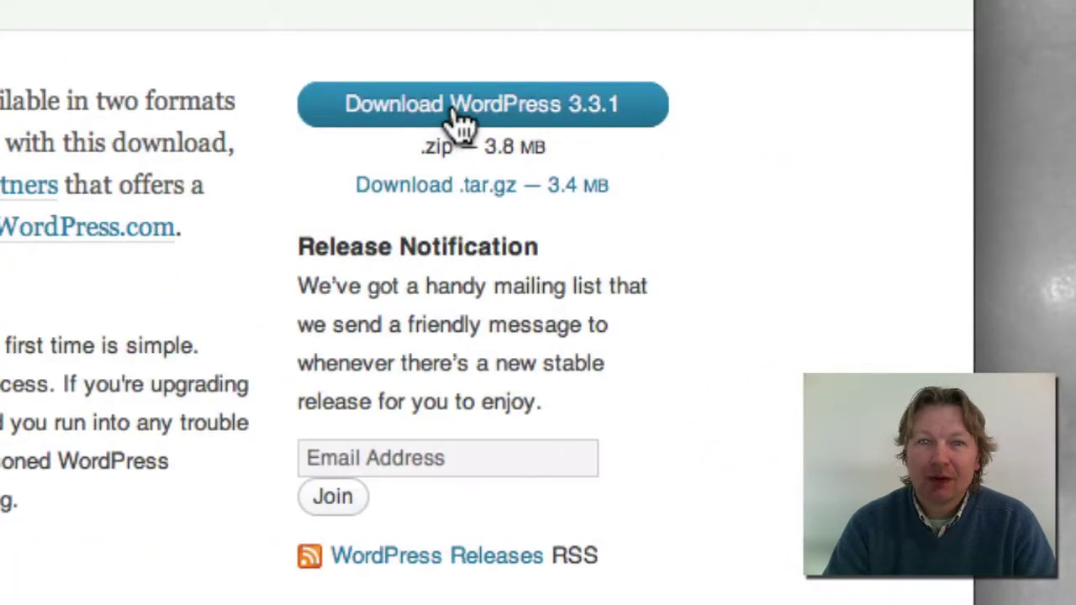
Save the WordPress 3.3.1 download as latest.zip in the Tutorial downloads folder
right_click(463, 122)
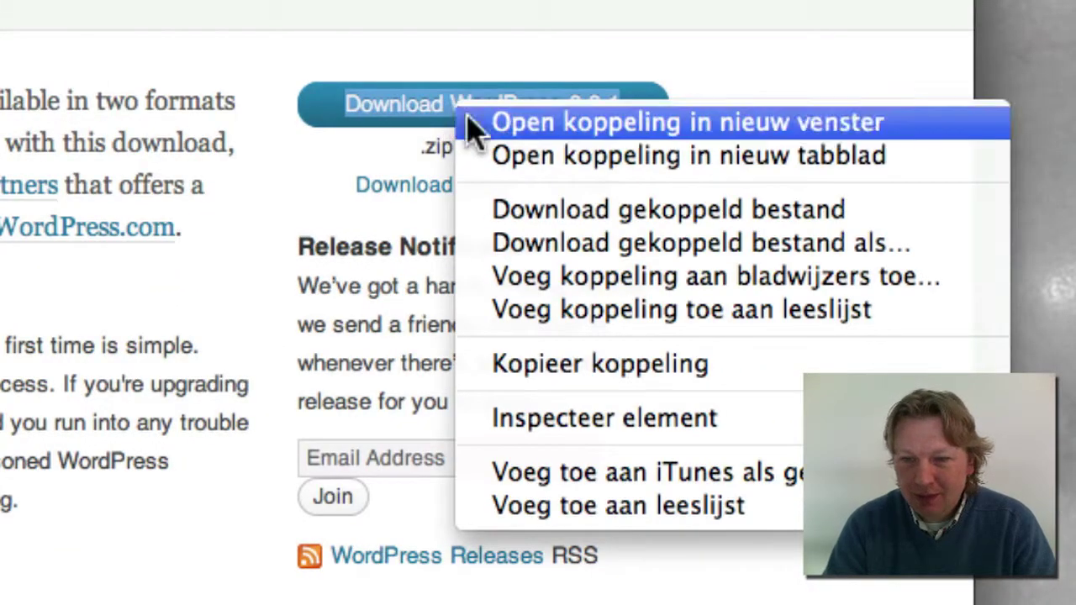
left_click(603, 251)
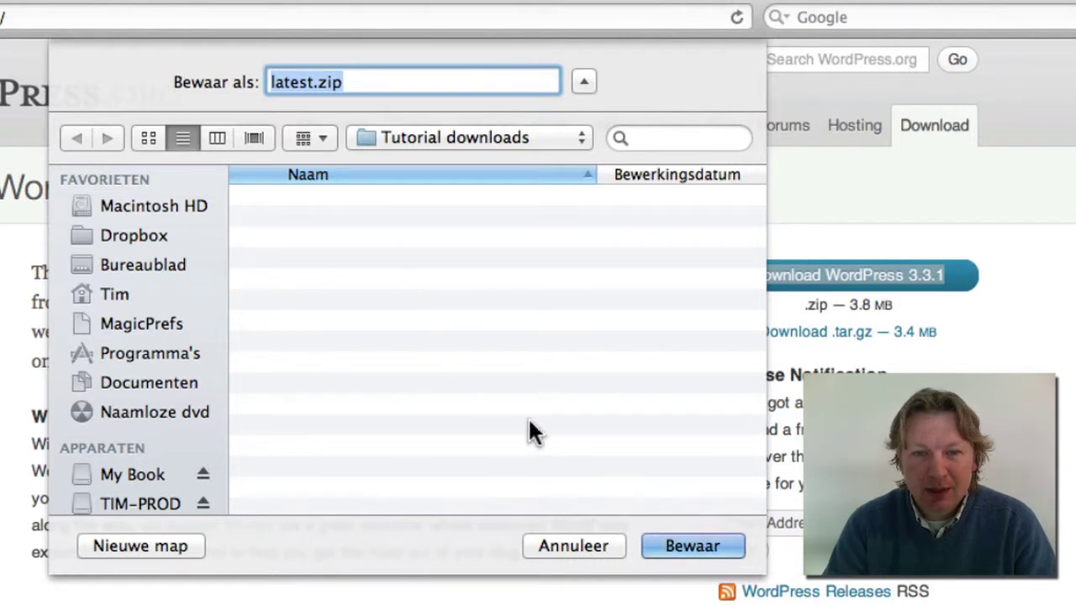
left_click(705, 548)
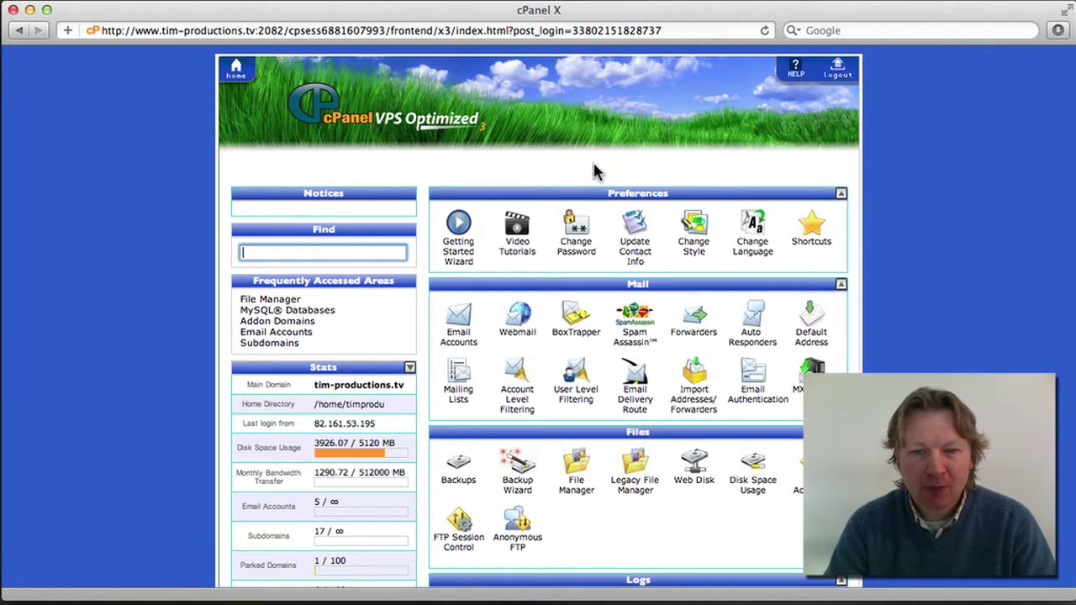
Open File Manager at the /home/timprodu home directory and enter the public_html folder
scroll(899, 166, "down", 5)
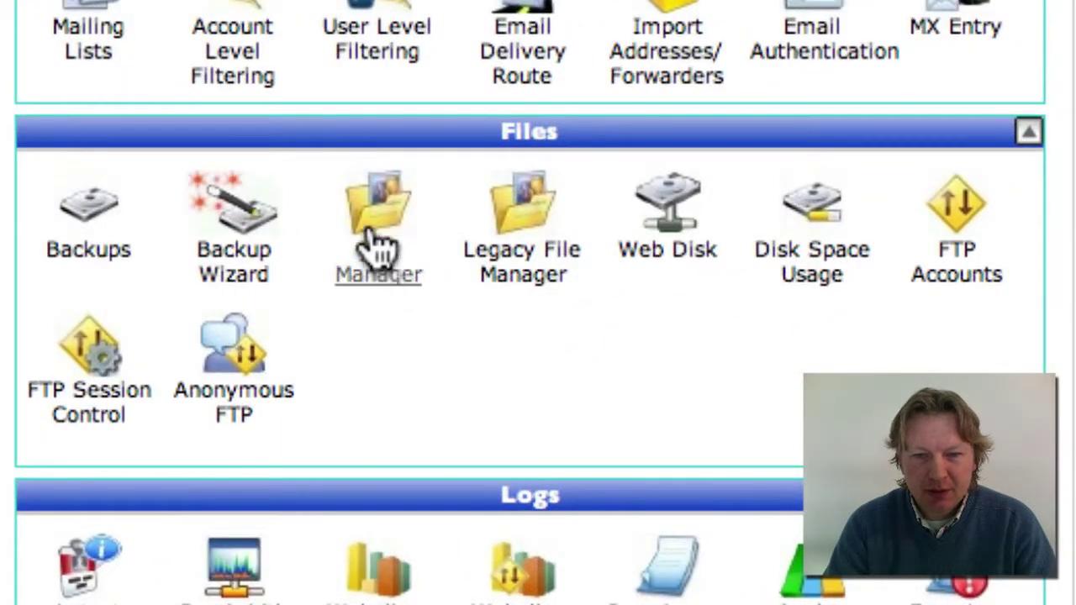
left_click(372, 212)
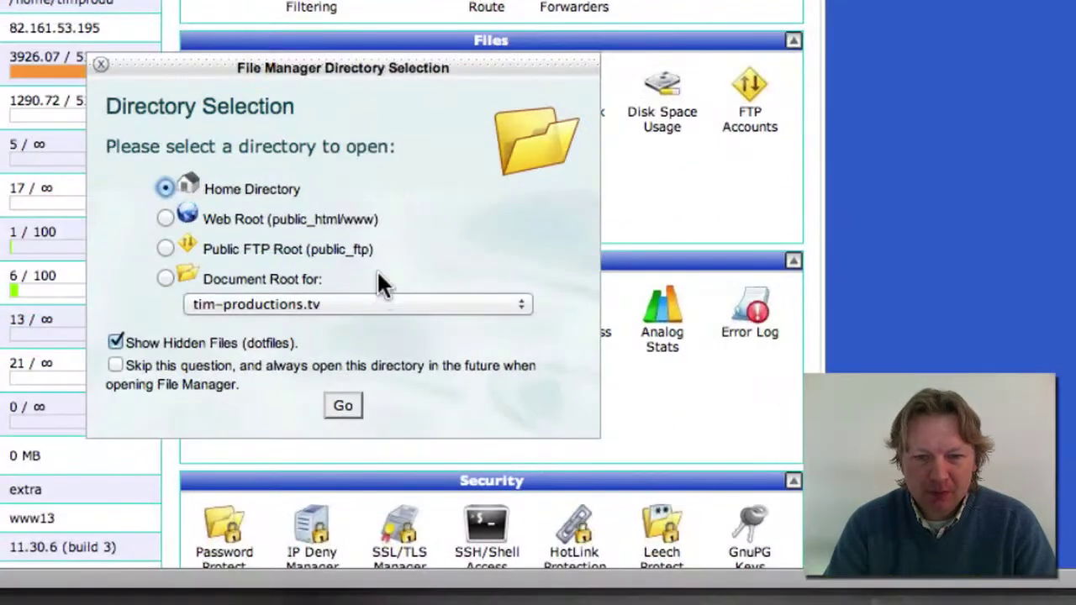
left_click(343, 407)
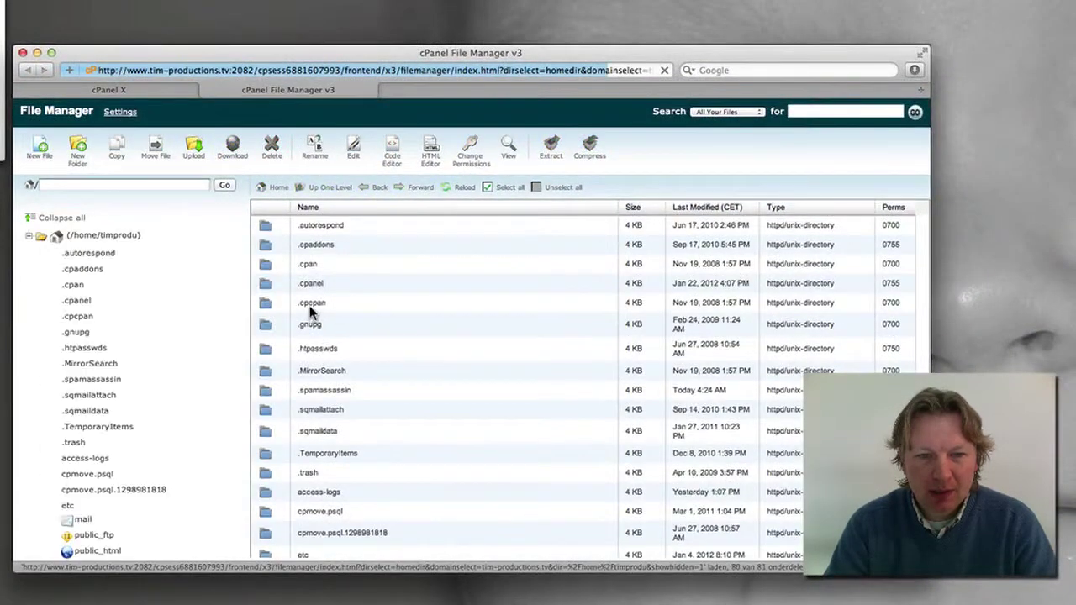
scroll(310, 283, "down", 6)
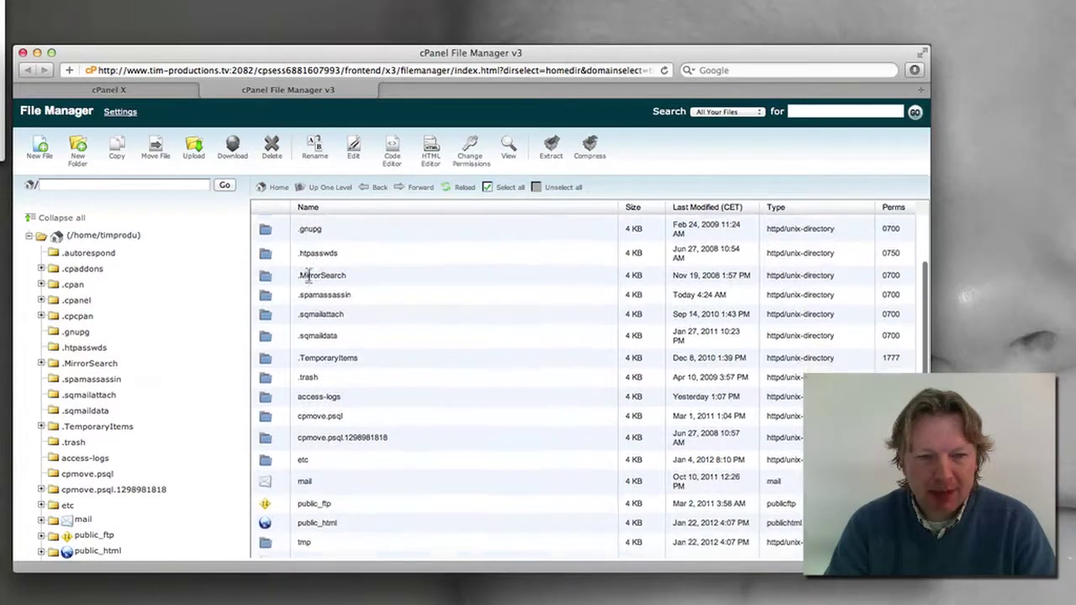
scroll(309, 282, "up", 6)
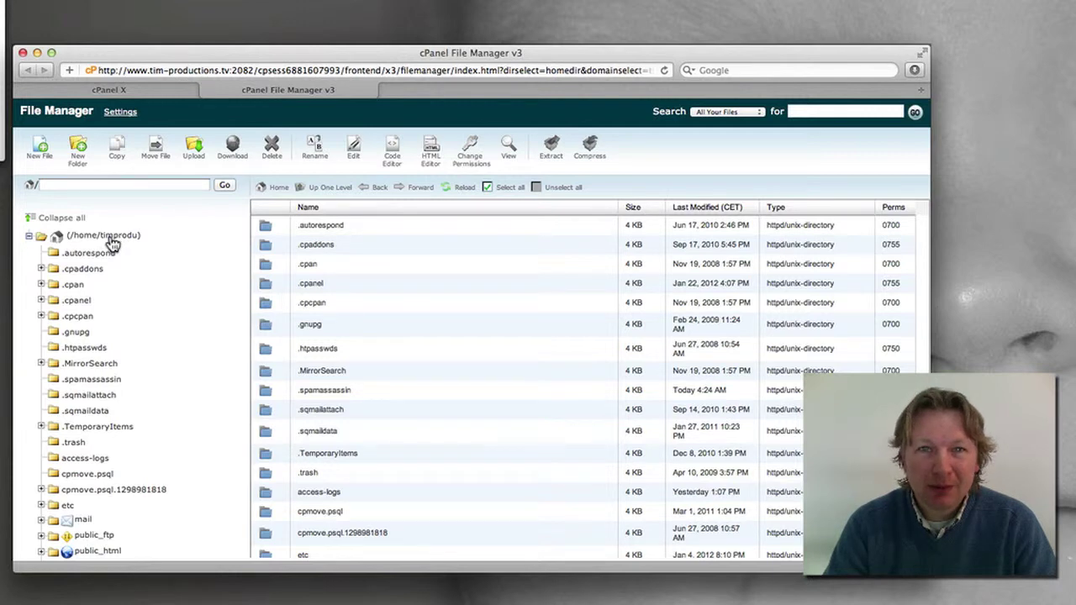
left_click(111, 238)
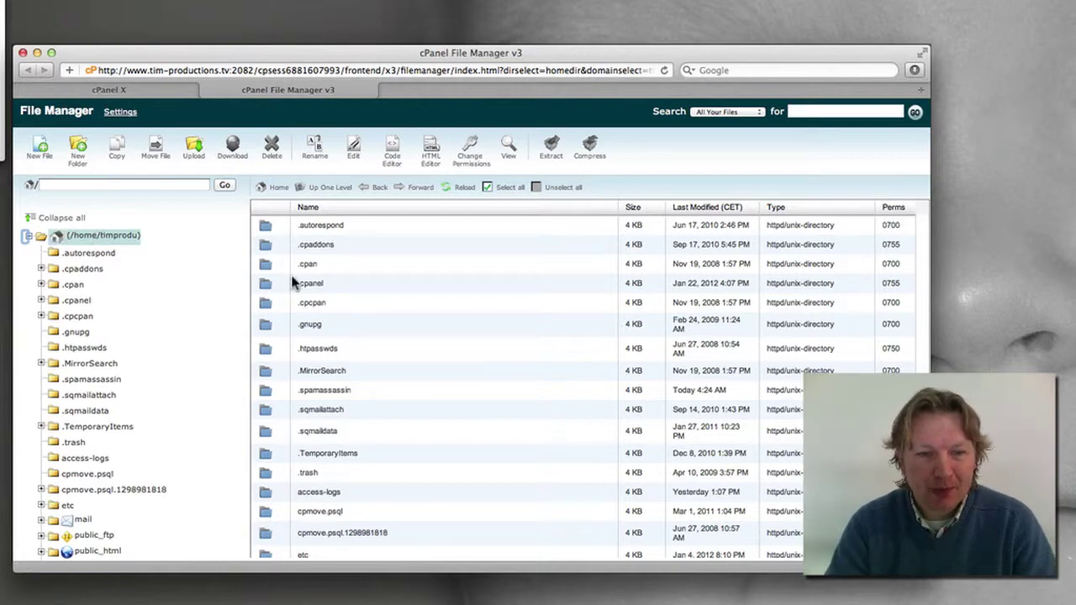
scroll(294, 286, "down", 5)
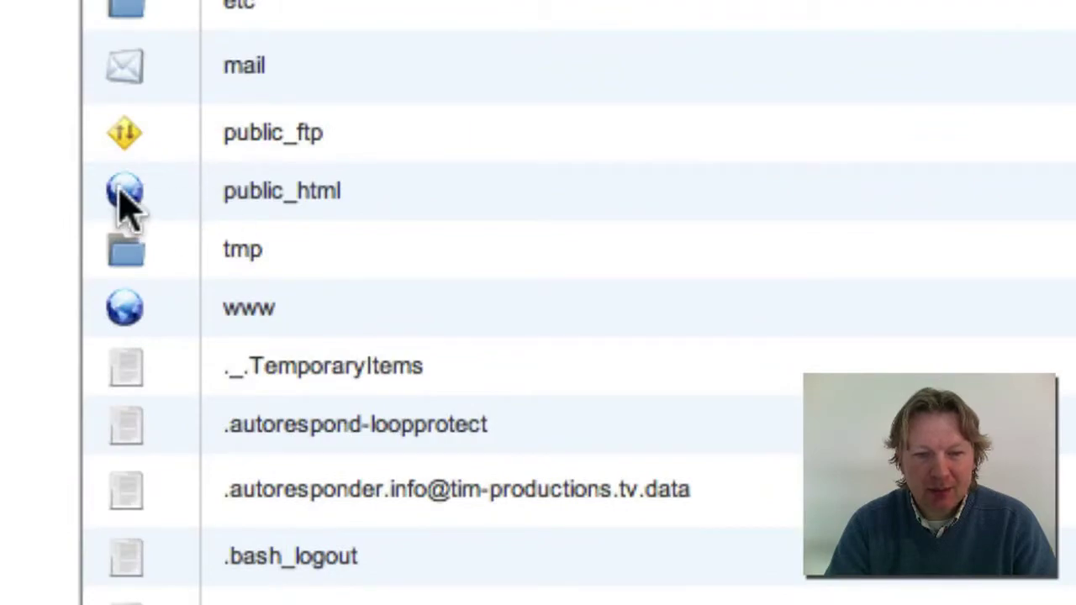
double_click(263, 406)
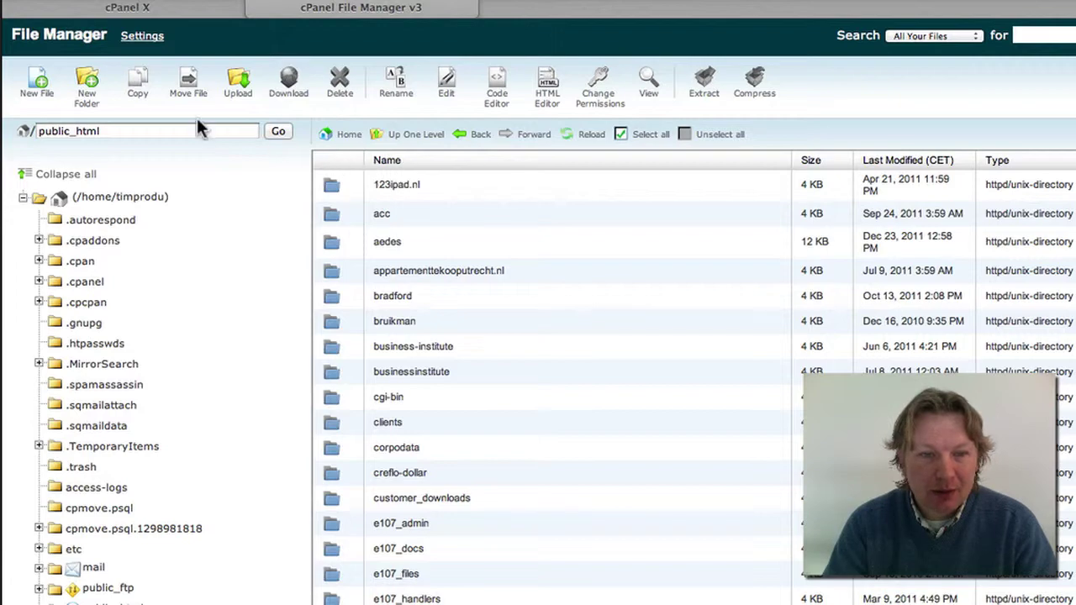
Create a new folder named mywebsite inside public_html
left_click(99, 99)
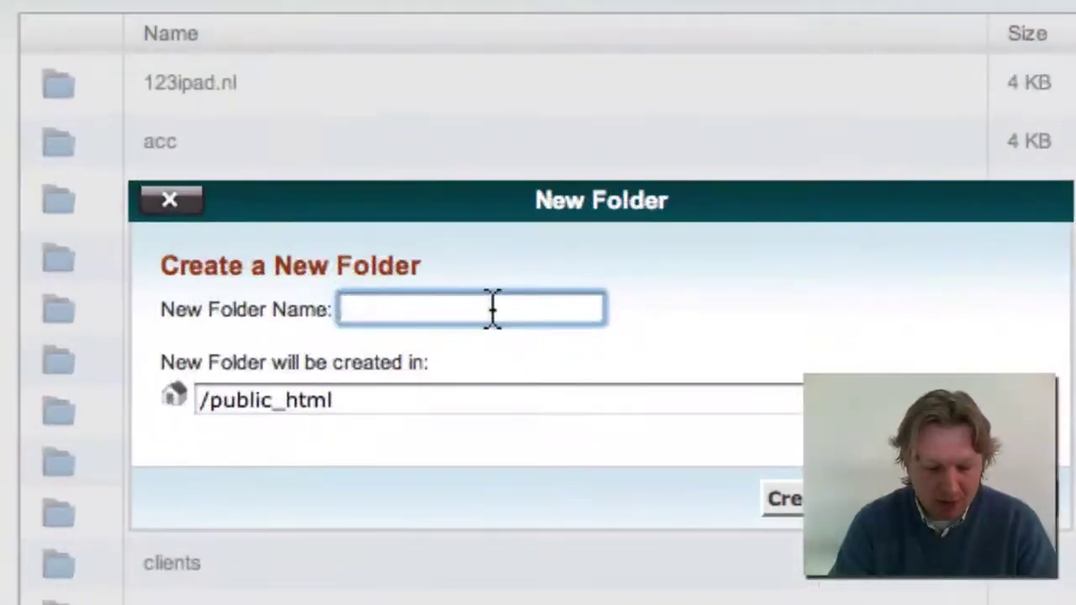
type("mywebsit")
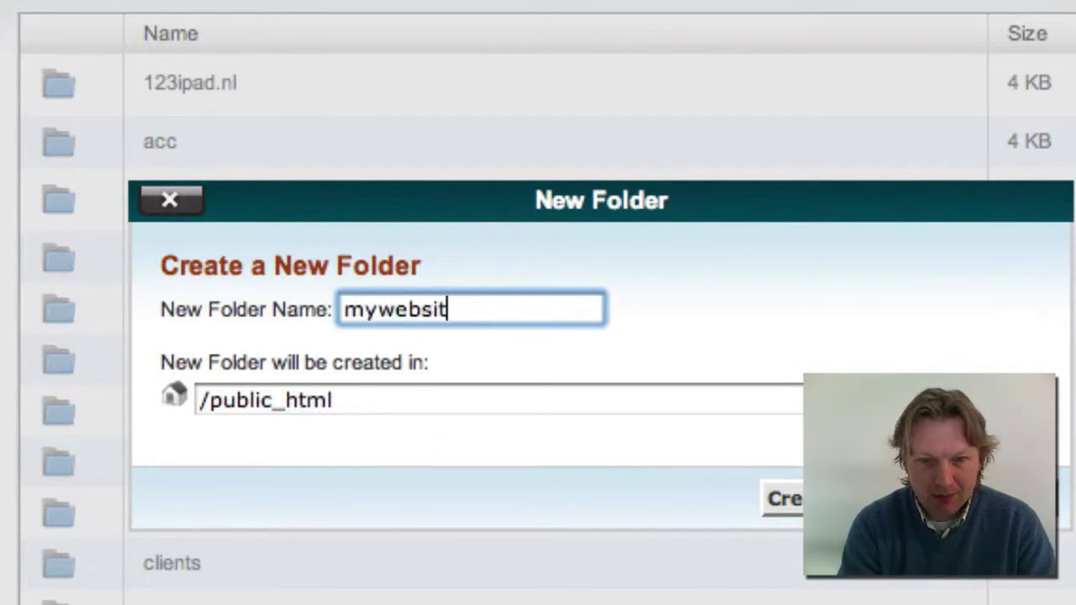
type("e")
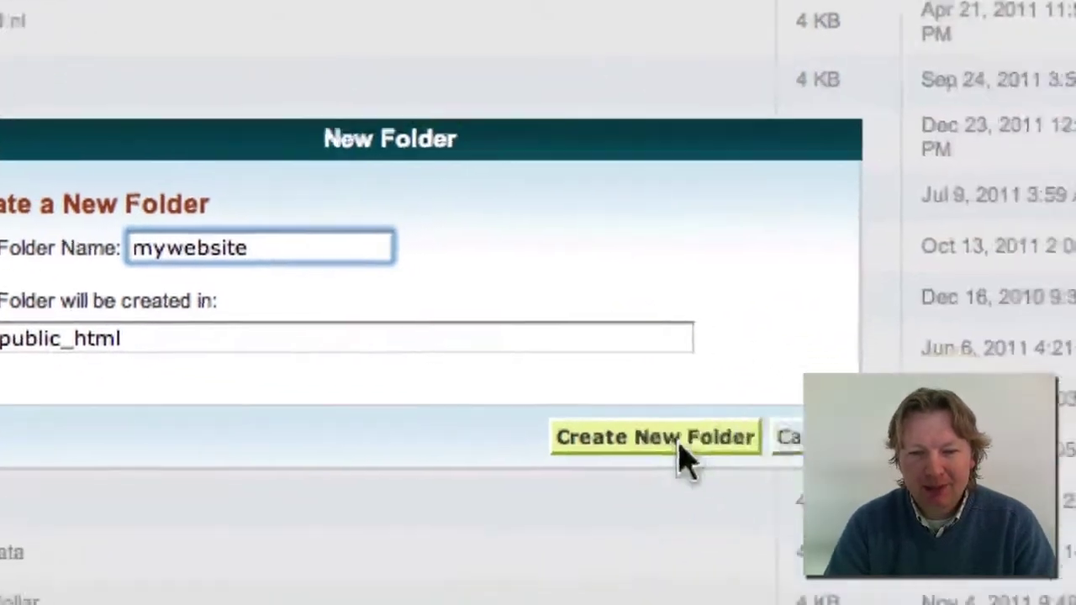
left_click(786, 499)
Open the mywebsite folder and upload latest.zip into it
scroll(449, 320, "down", 8)
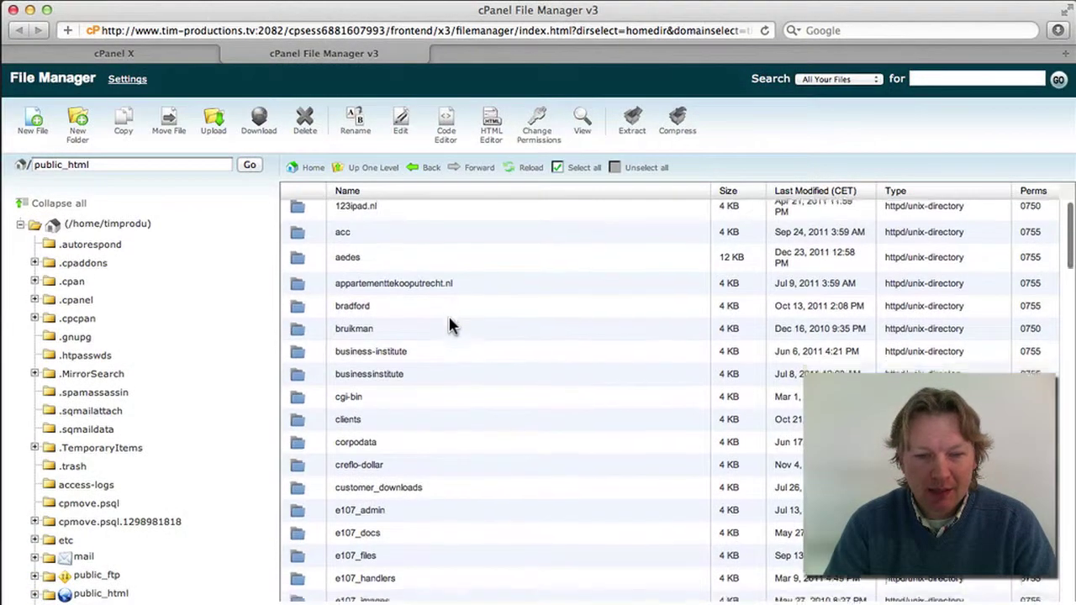
scroll(449, 326, "down", 5)
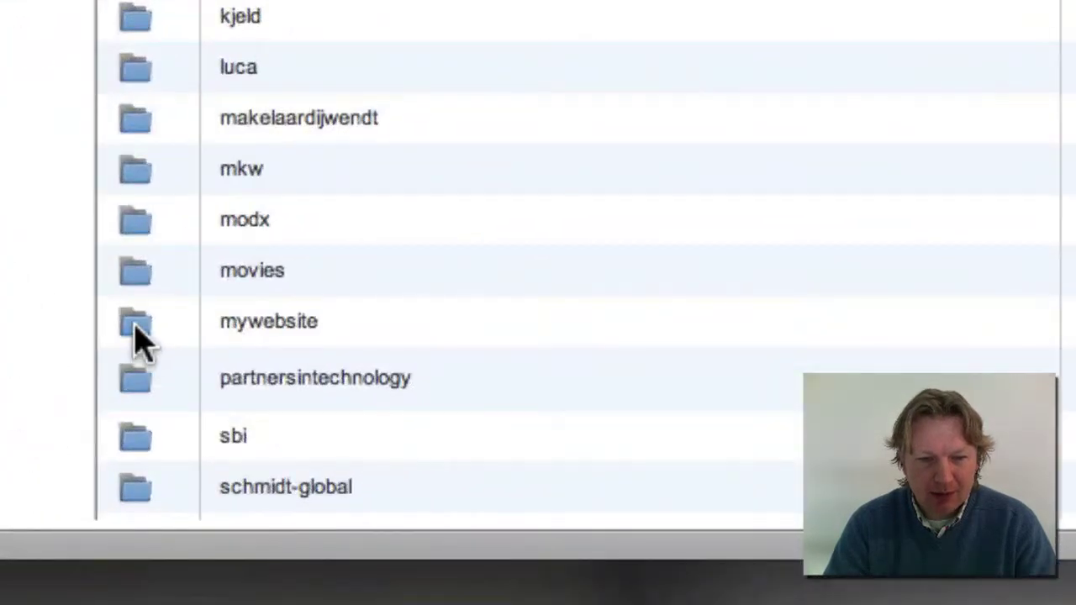
double_click(209, 415)
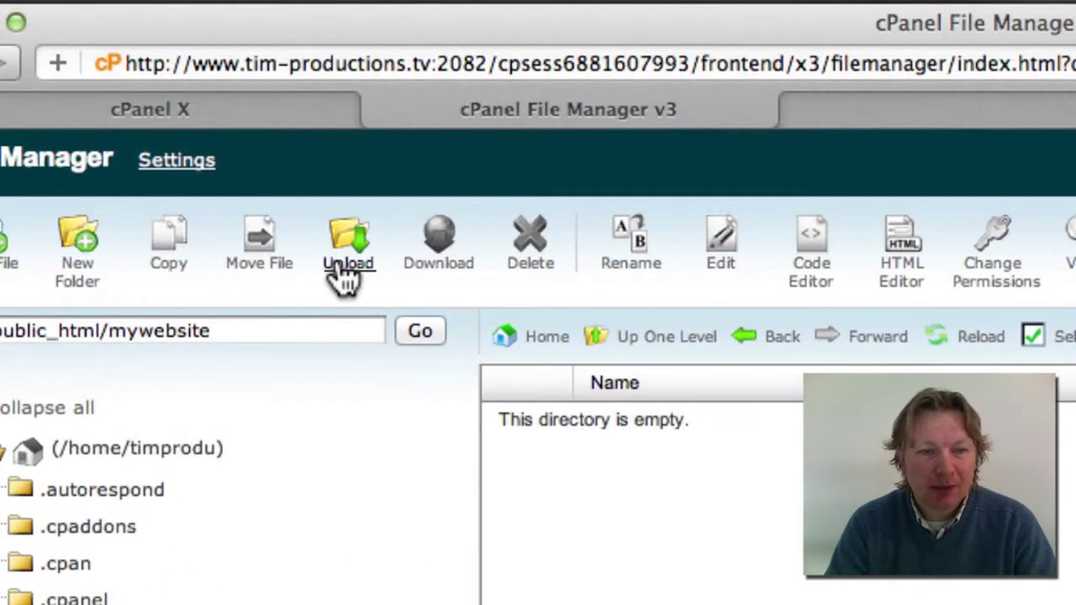
left_click(250, 44)
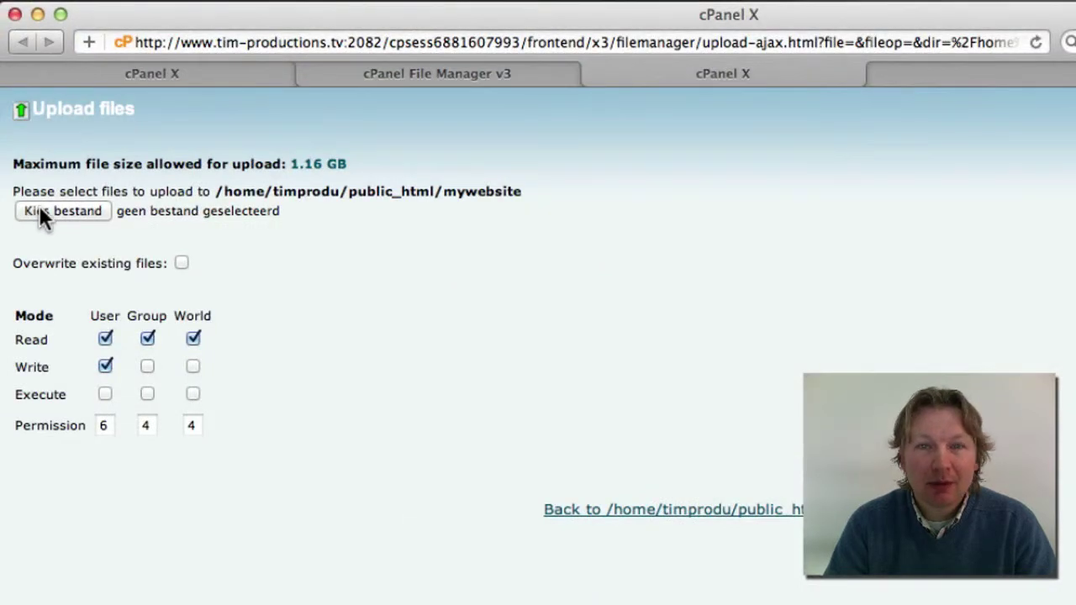
left_click(46, 210)
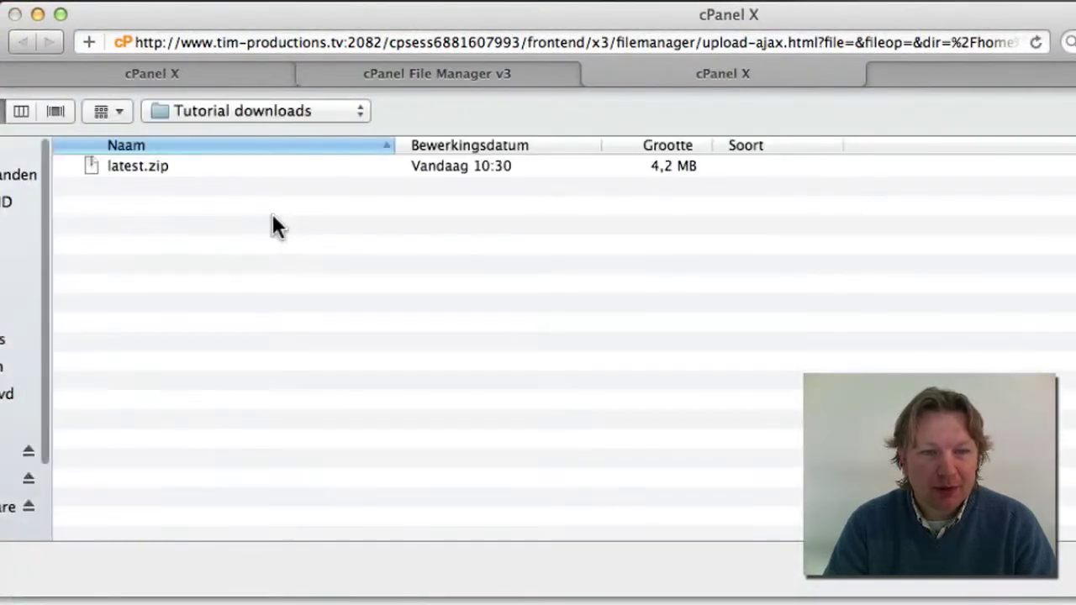
double_click(137, 167)
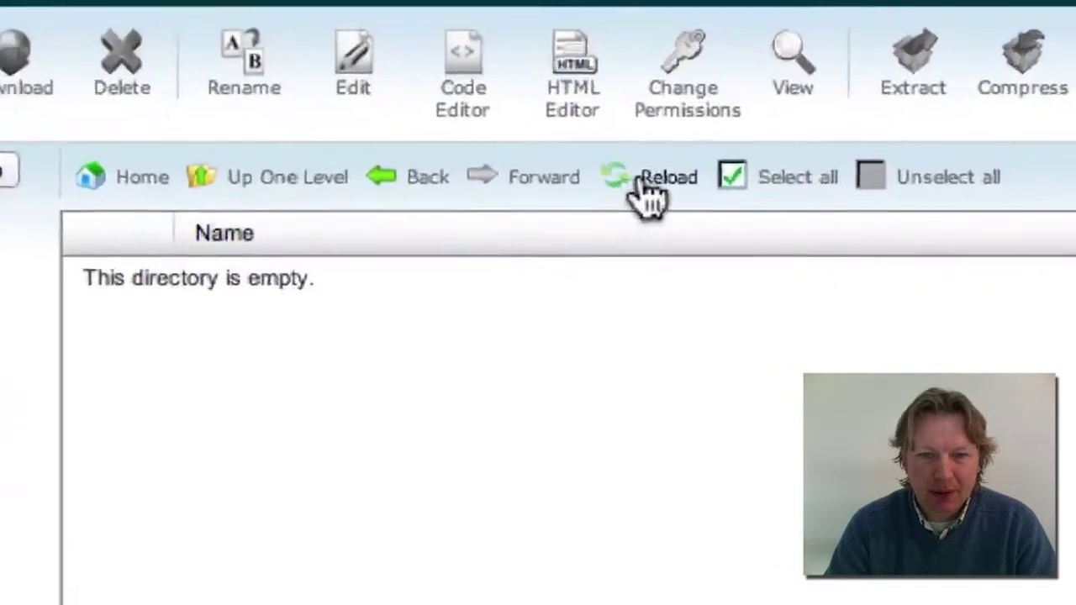
Extract latest.zip into /public_html/mywebsite and reload to show the new wordpress folder
left_click(707, 234)
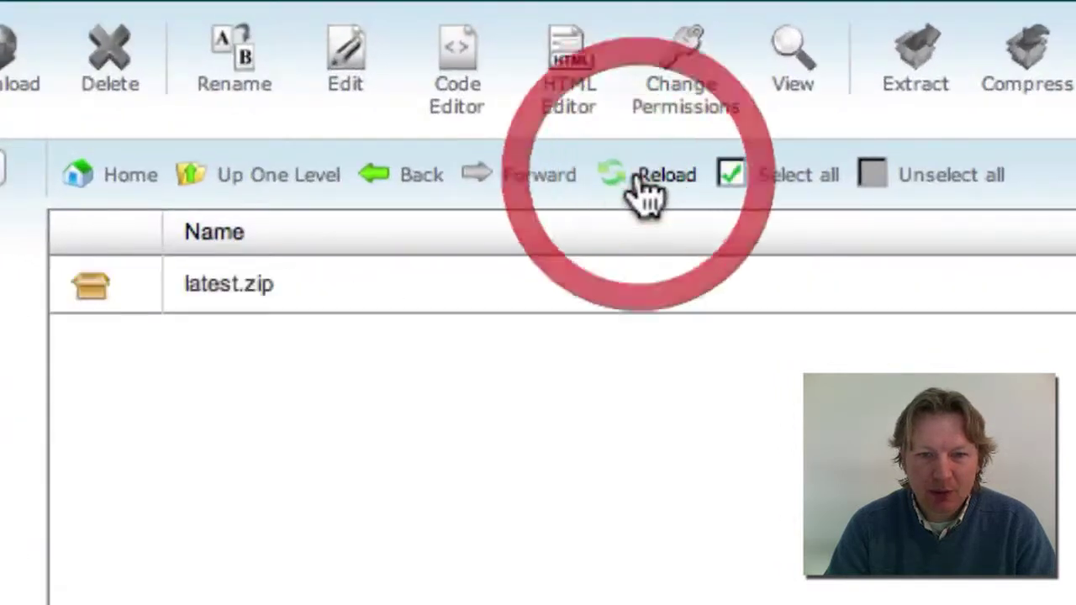
left_click(524, 393)
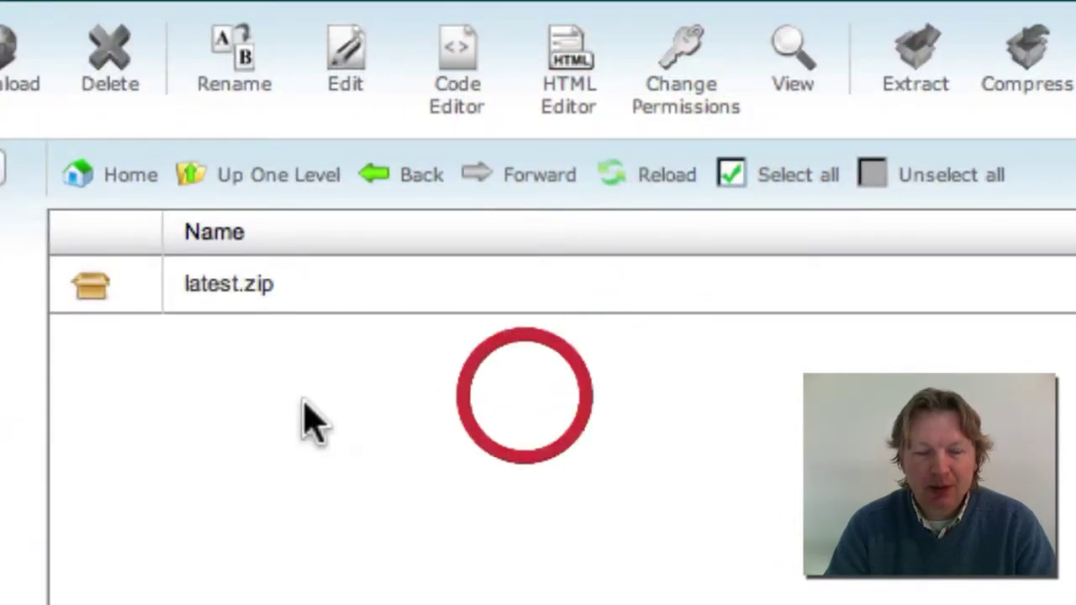
left_click(94, 295)
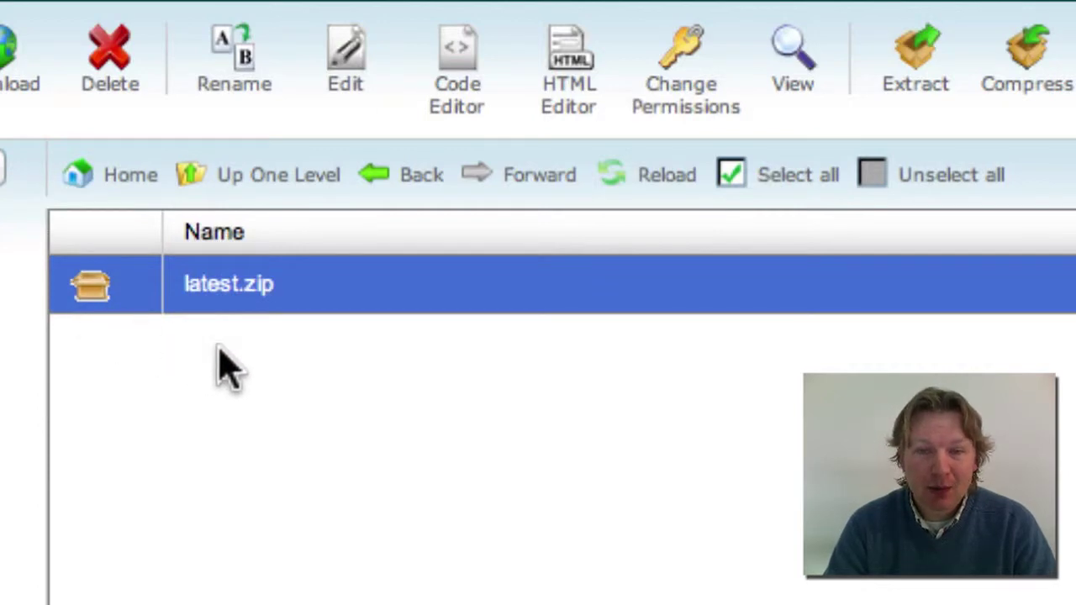
left_click(912, 80)
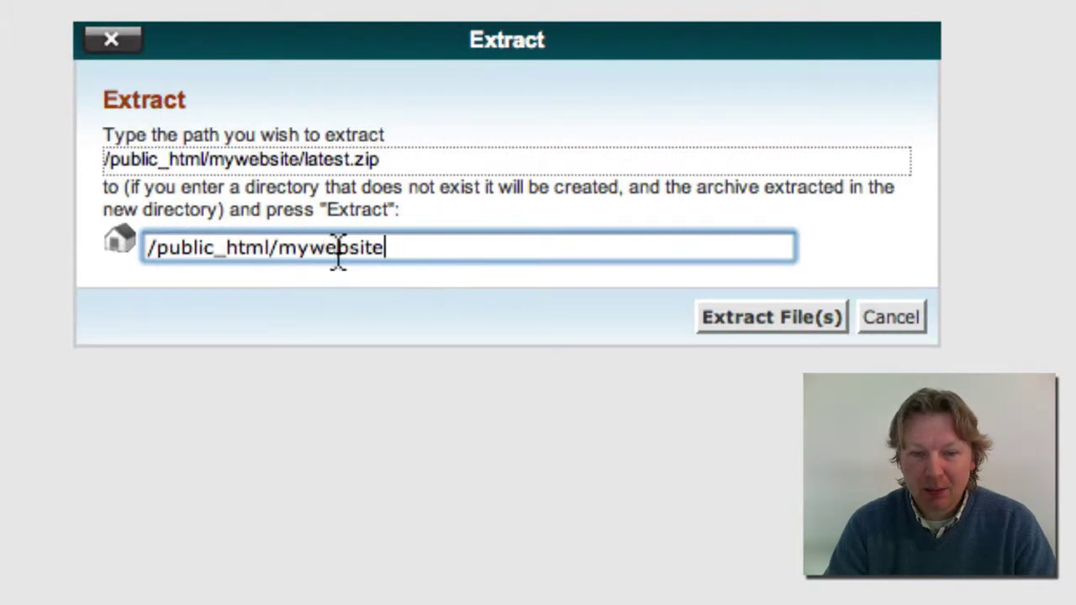
left_click_drag(282, 252, 409, 255)
left_click(245, 249)
left_click_drag(276, 248, 529, 252)
key("BackSpace")
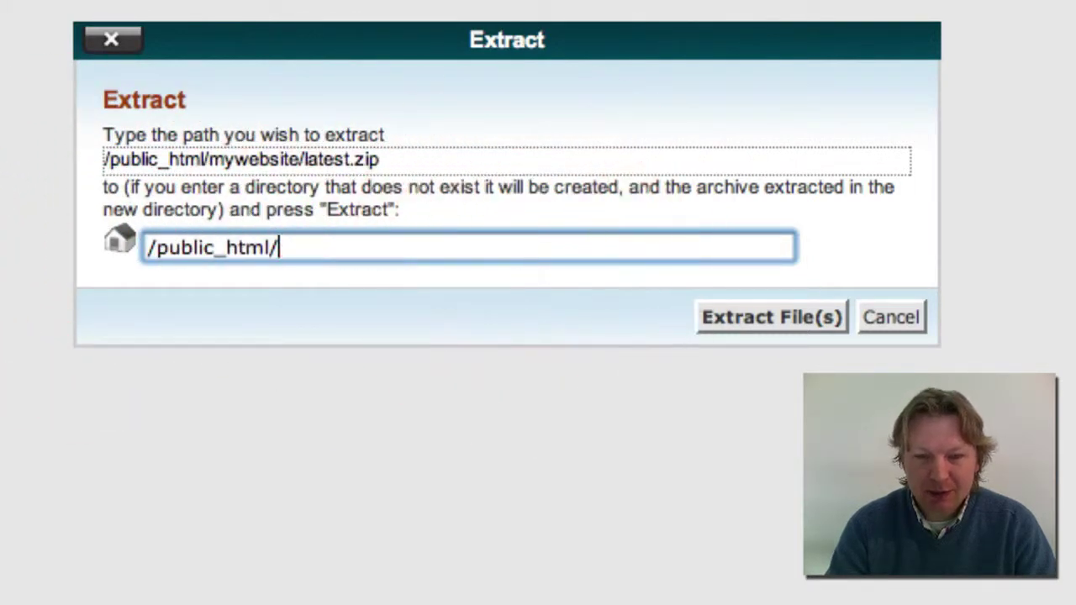
key("super+z")
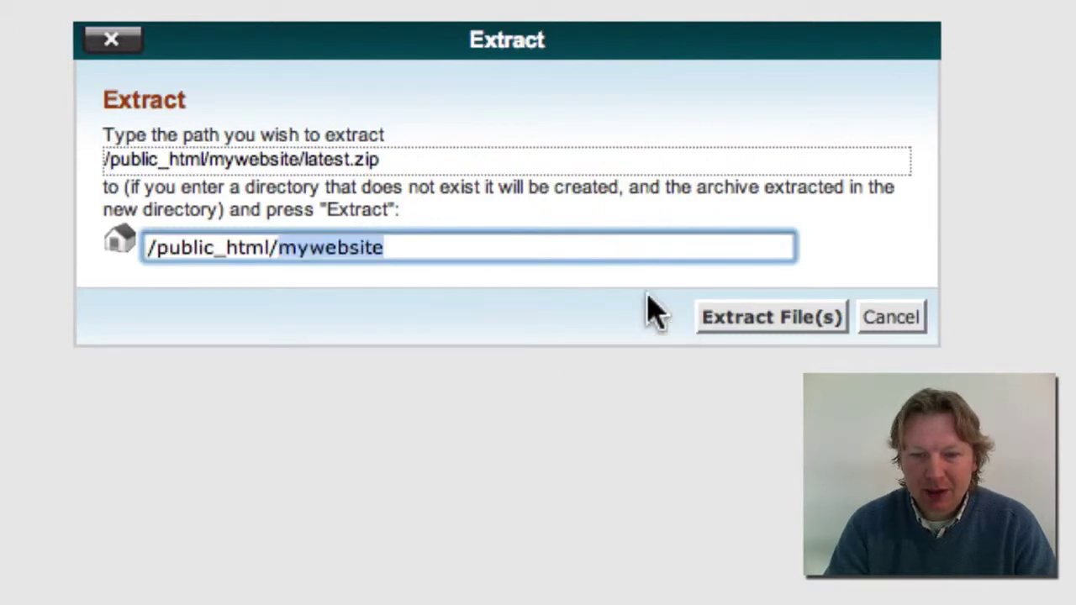
left_click(720, 306)
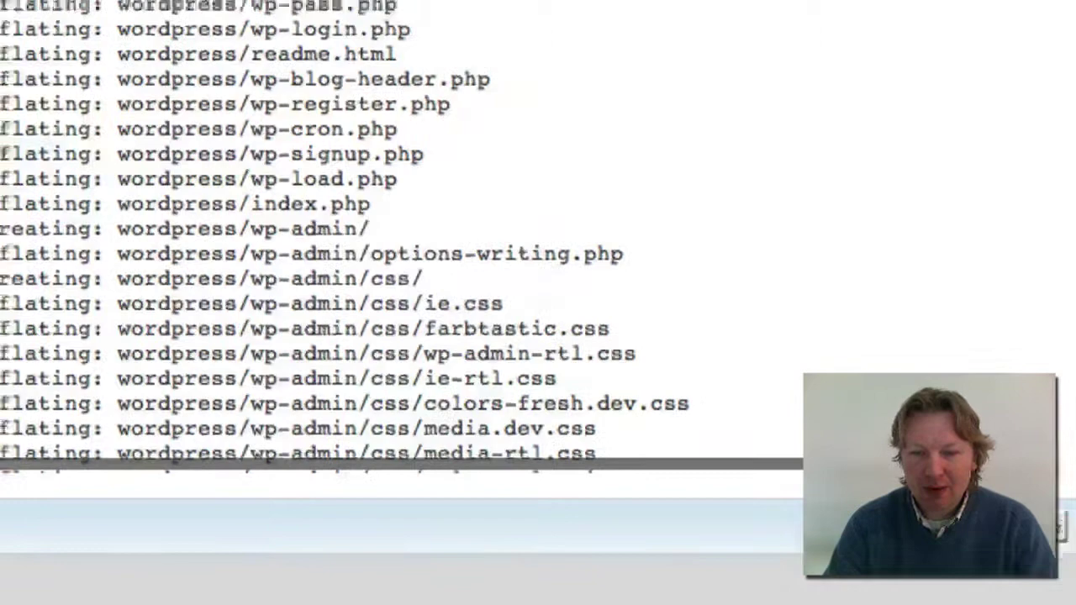
left_click(1058, 527)
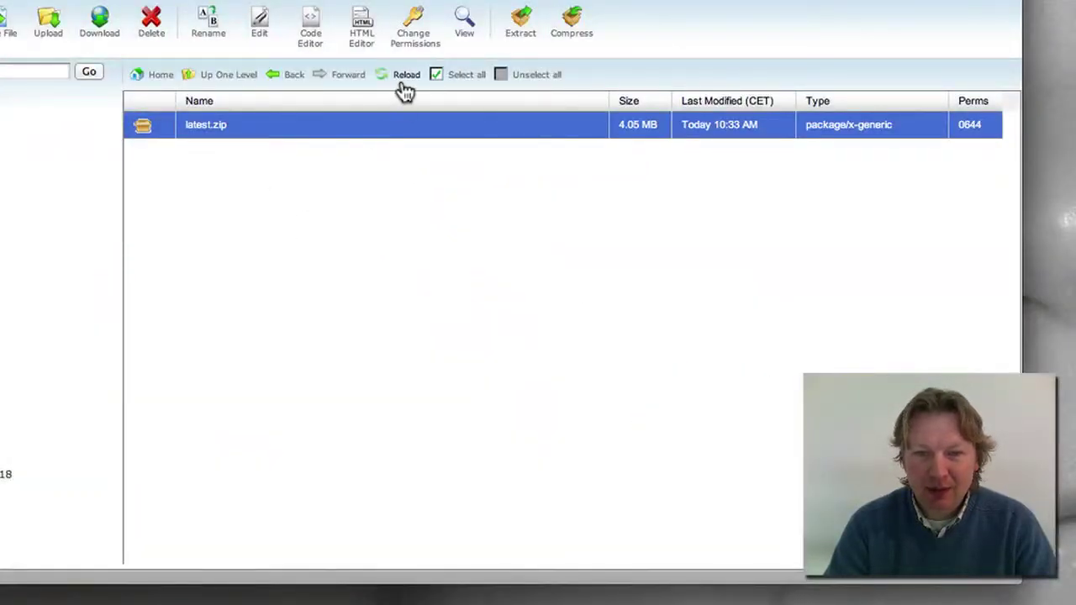
left_click(404, 84)
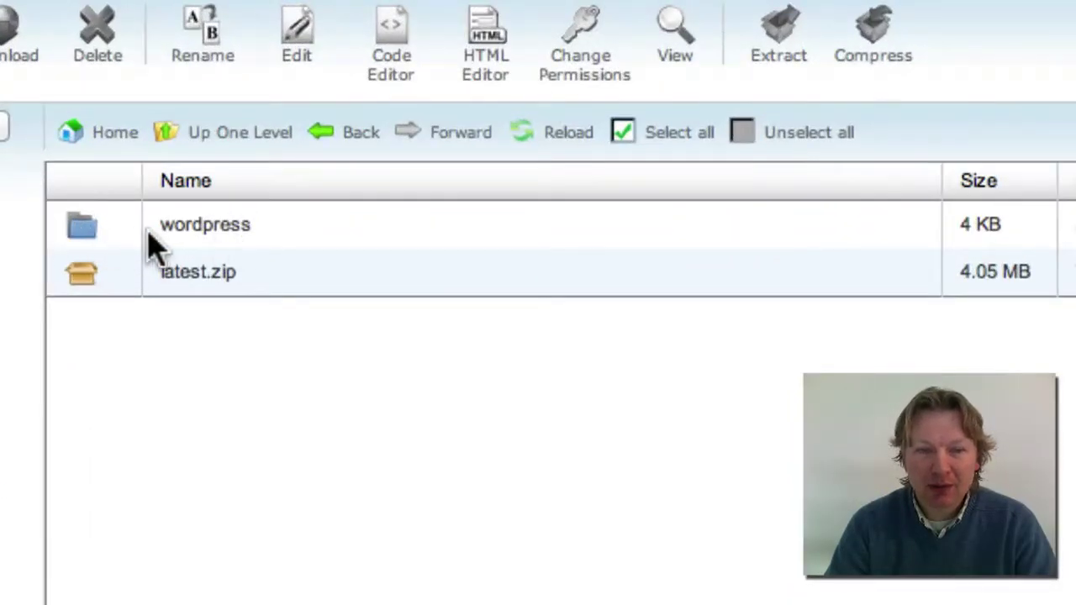
Select every file in the wordpress folder and move them to /public_html/mywebsite/
left_click(82, 231)
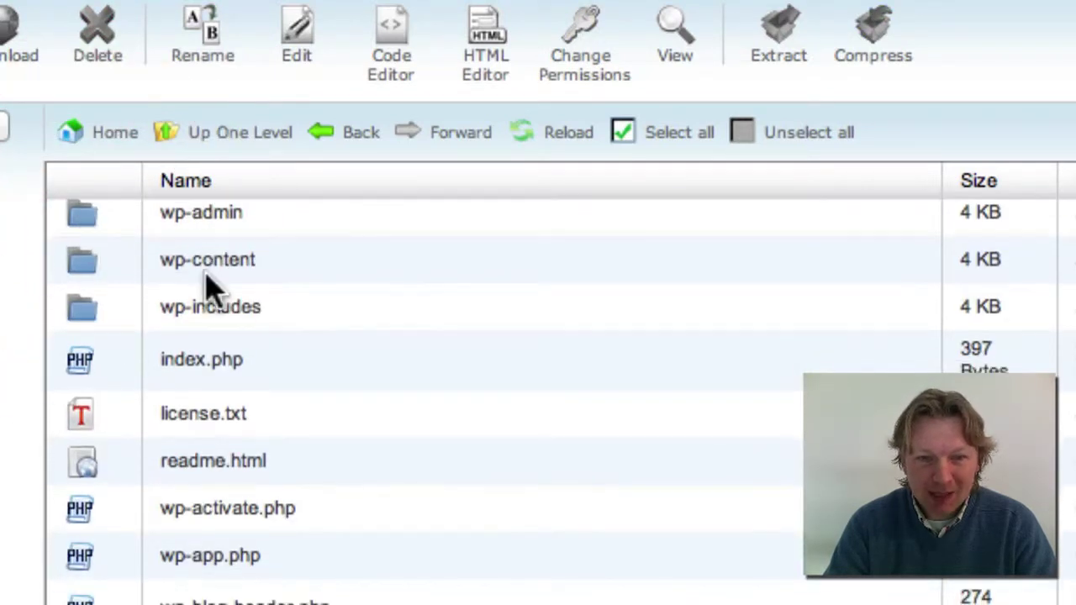
left_click(678, 143)
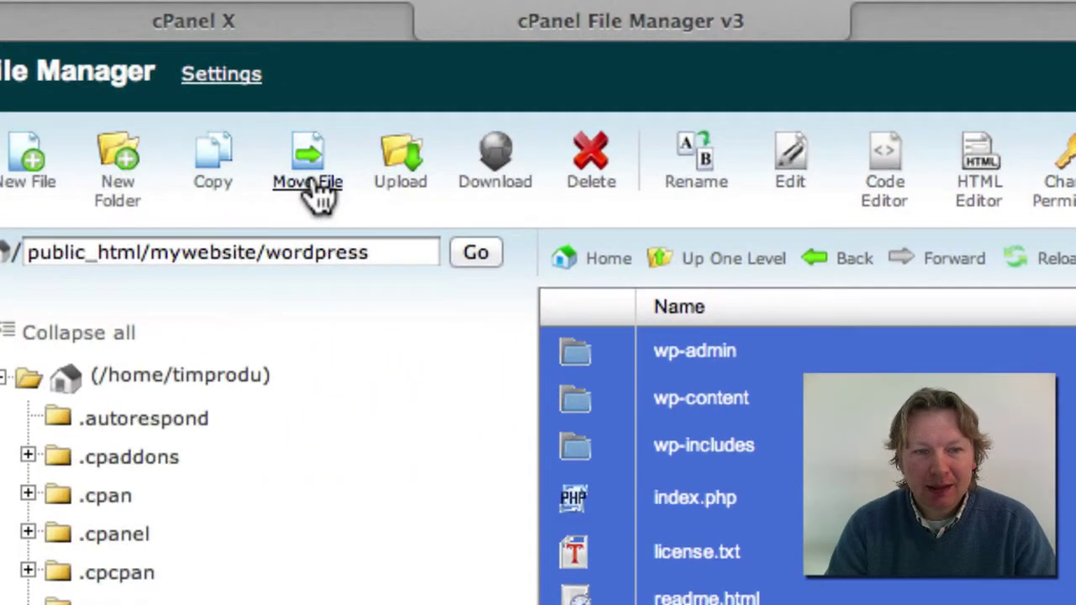
left_click(311, 185)
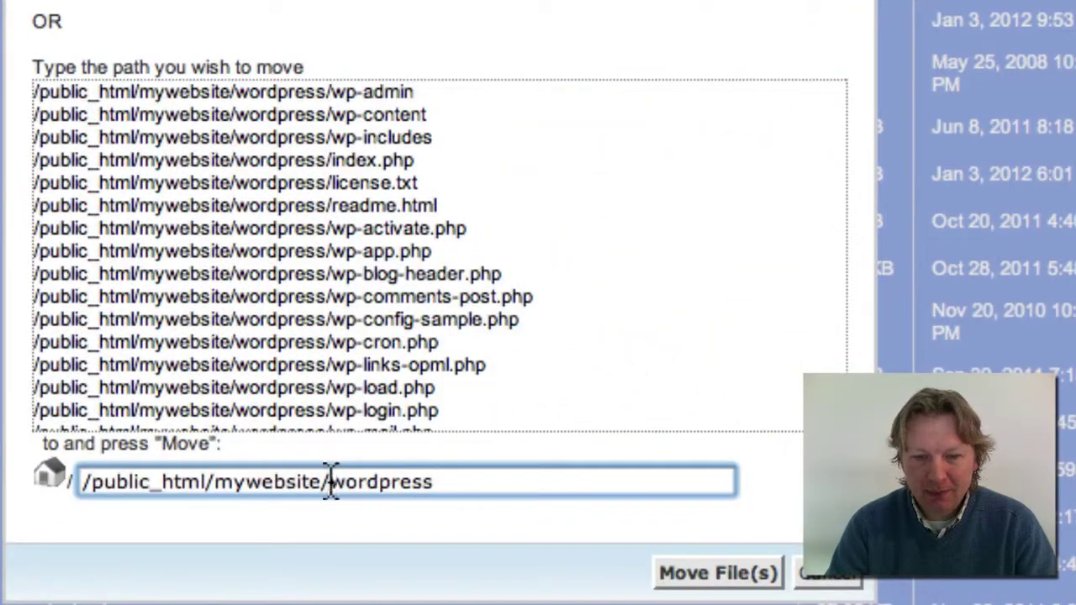
left_click_drag(330, 486, 507, 495)
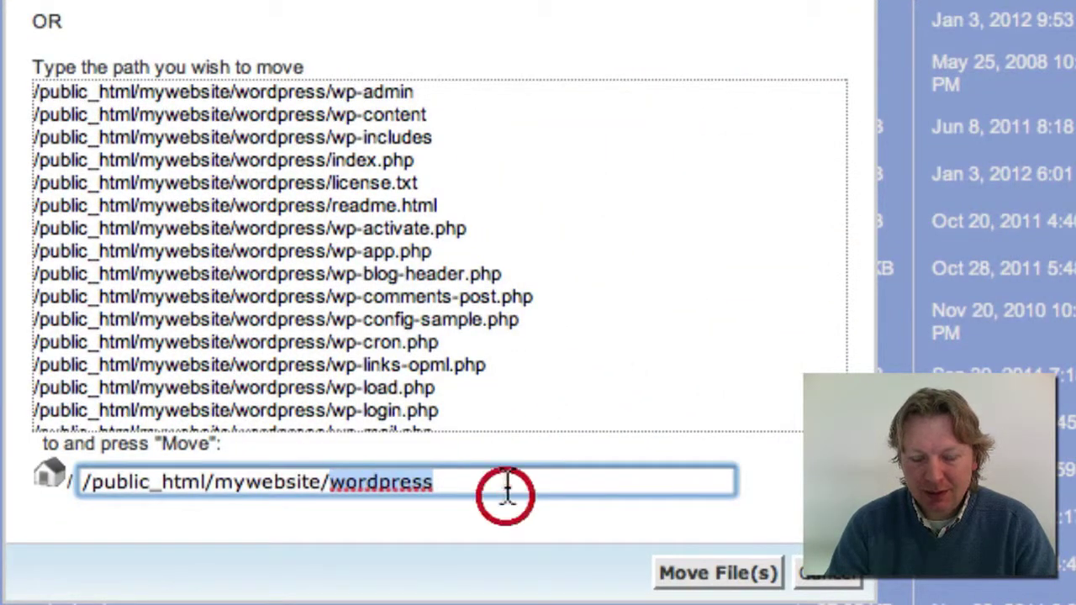
key("BackSpace")
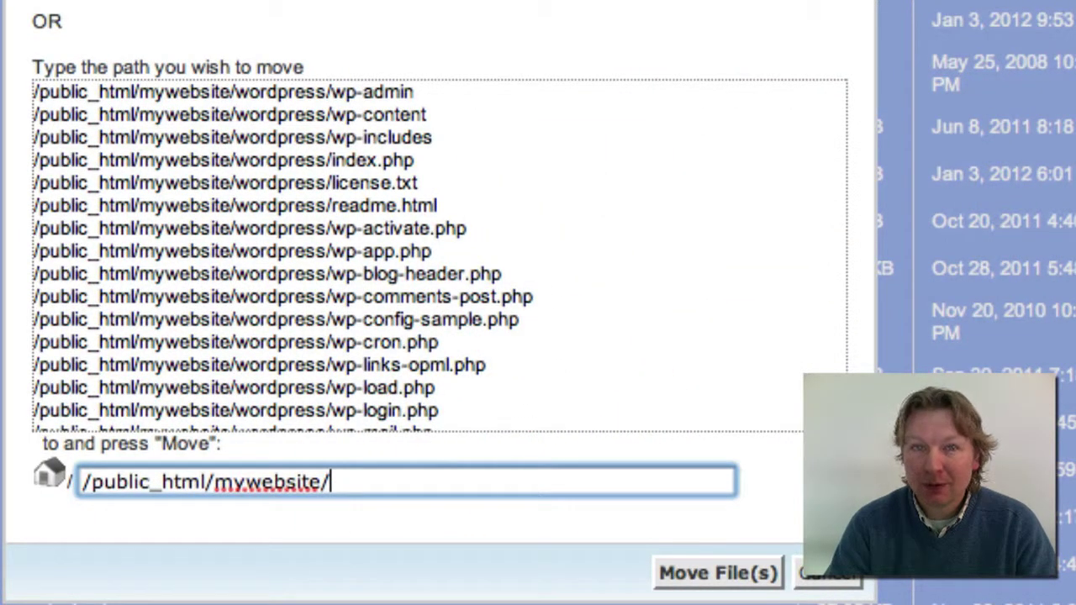
left_click_drag(483, 486, 219, 488)
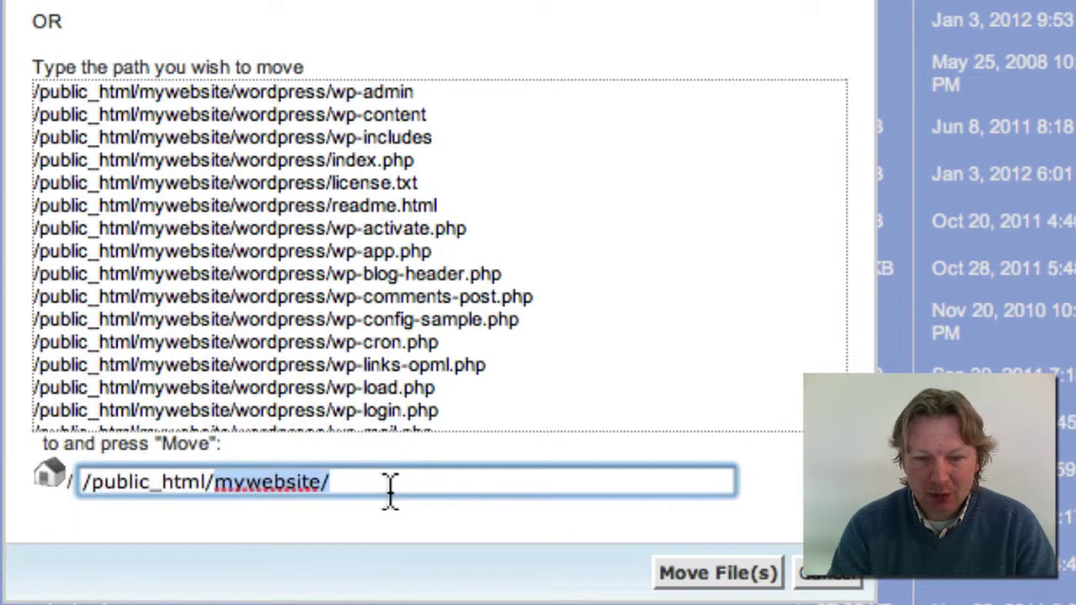
left_click(467, 482)
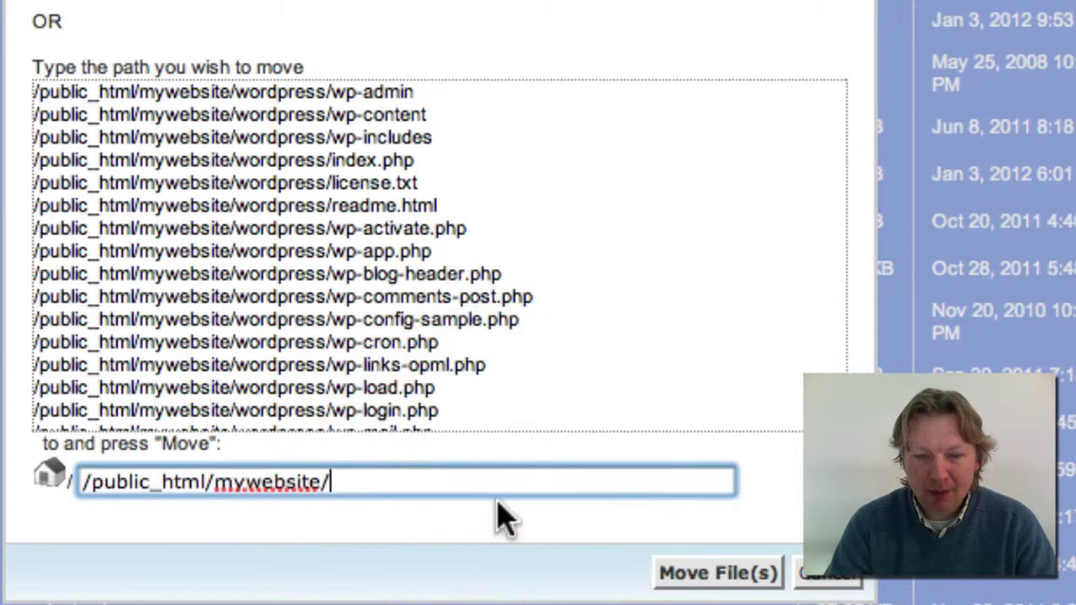
left_click(699, 577)
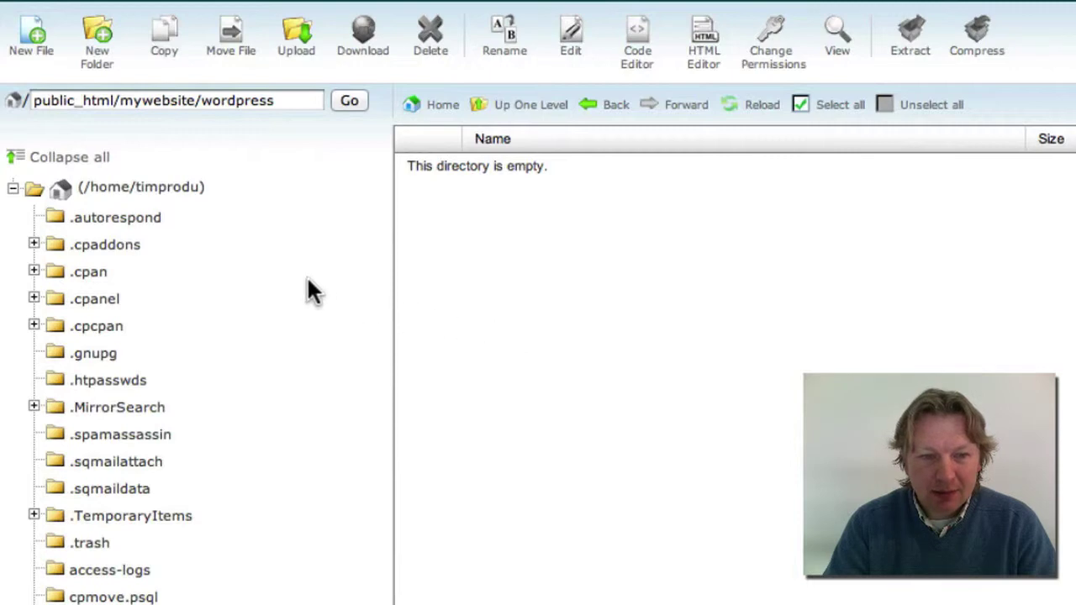
scroll(235, 278, "down", 5)
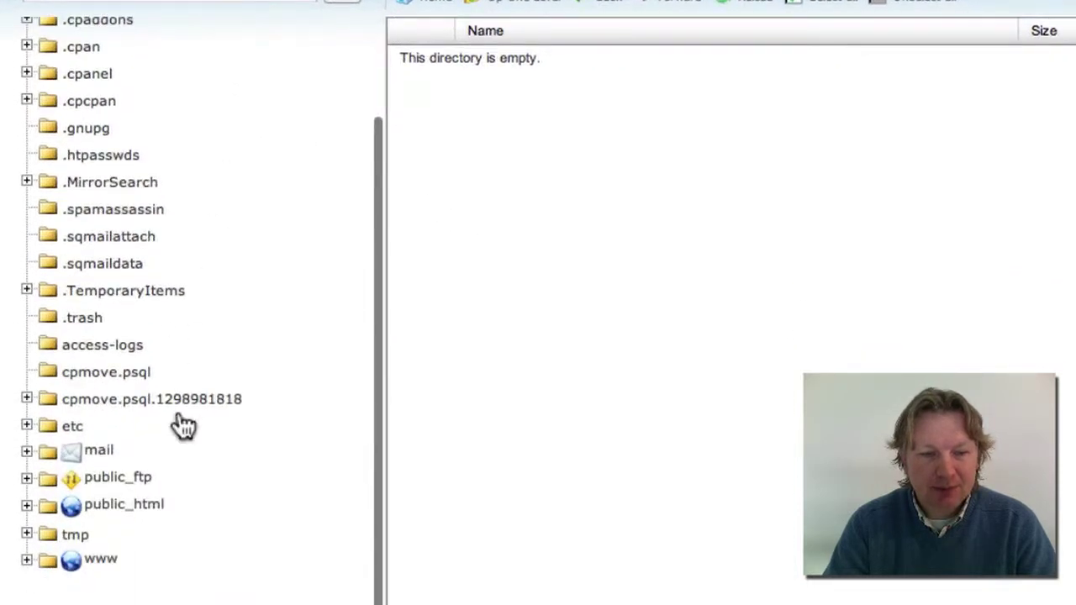
Go to public_html/mywebsite and delete latest.zip, confirming the deletion
left_click(74, 504)
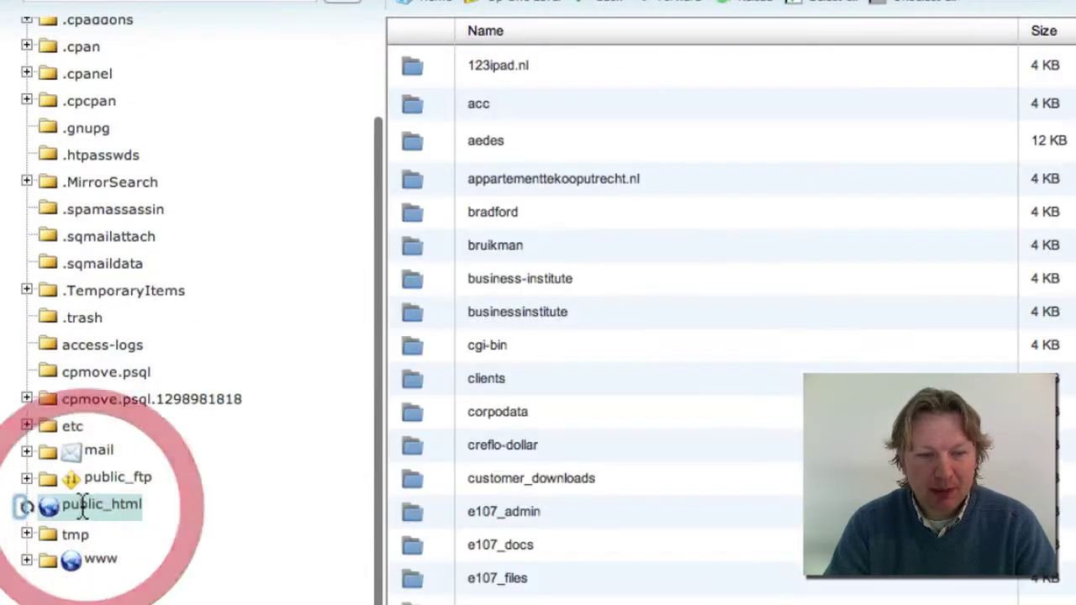
scroll(566, 378, "down", 3)
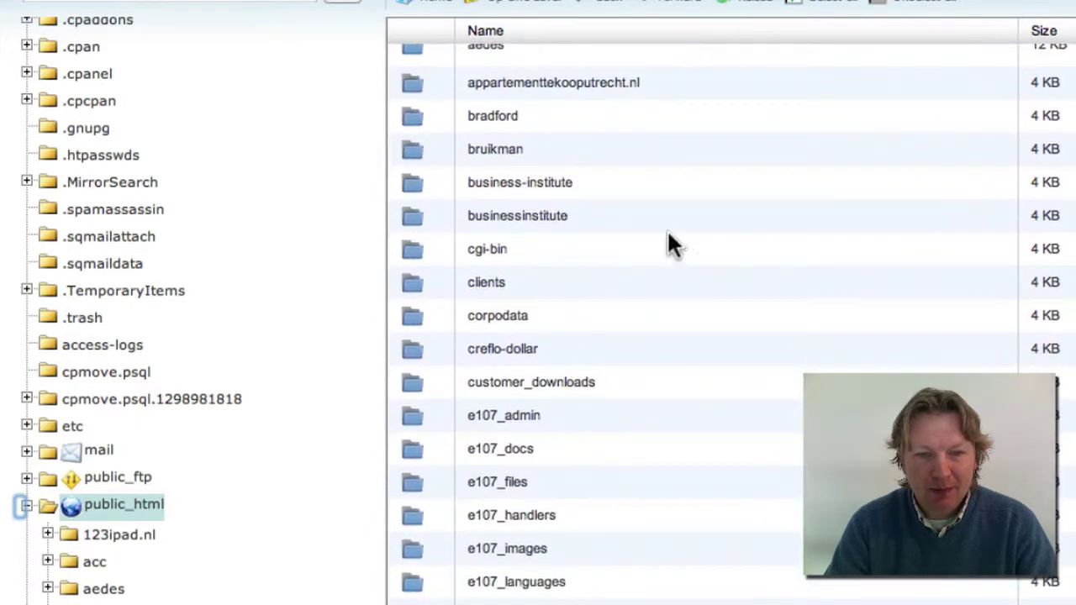
scroll(622, 192, "down", 15)
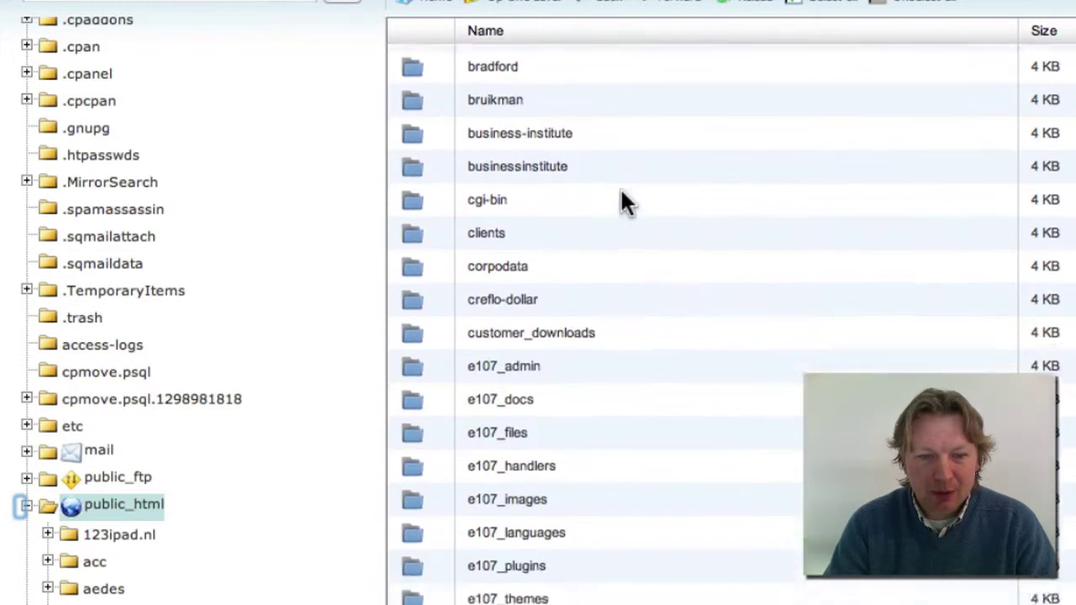
scroll(622, 191, "down", 7)
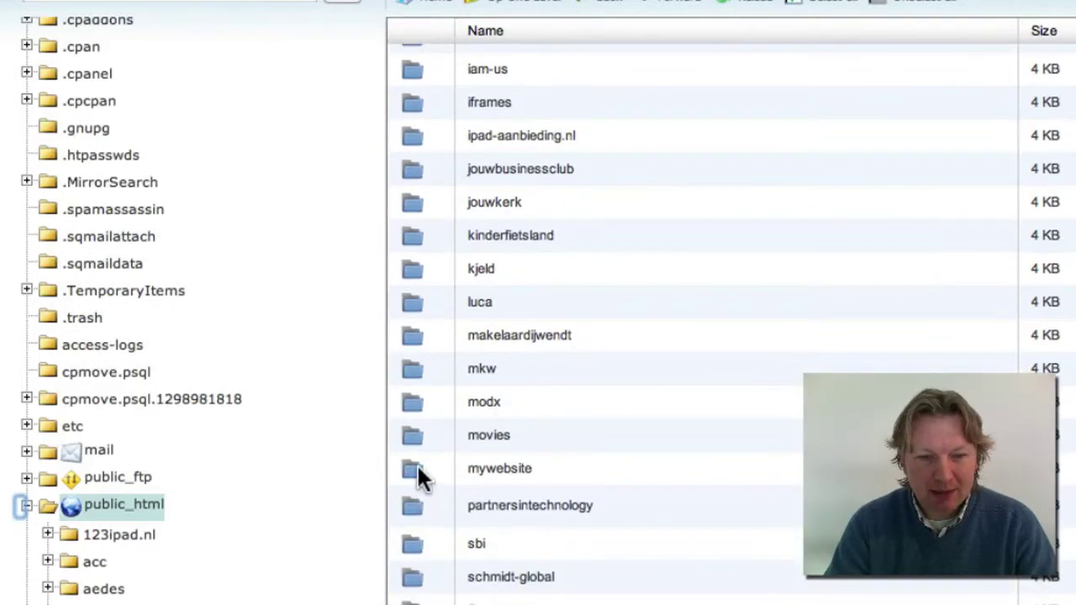
double_click(413, 470)
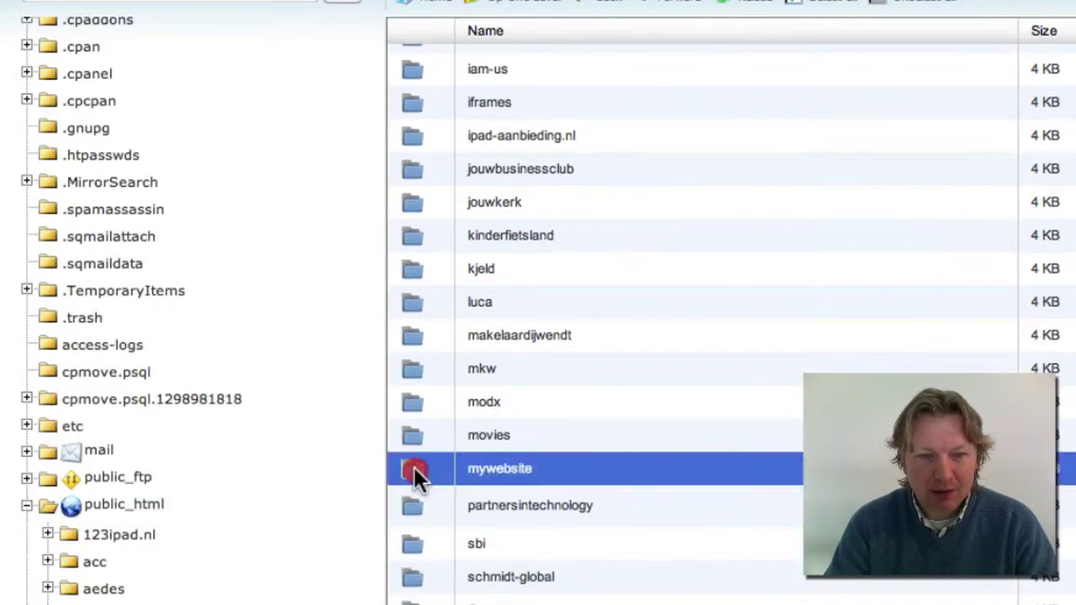
scroll(618, 193, "down", 7)
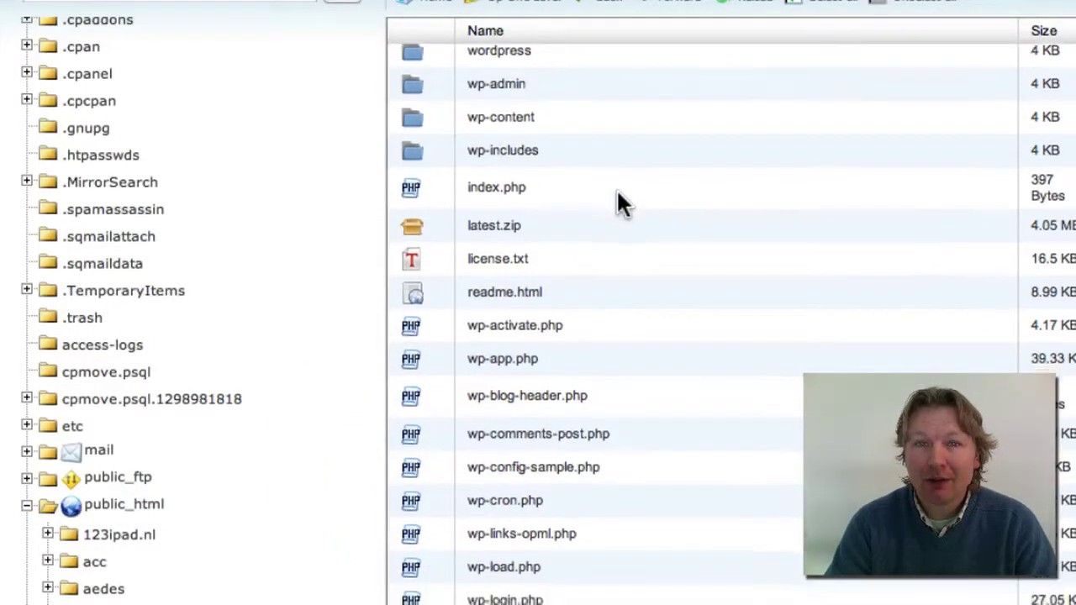
scroll(618, 193, "up", 5)
scroll(618, 204, "up", 2)
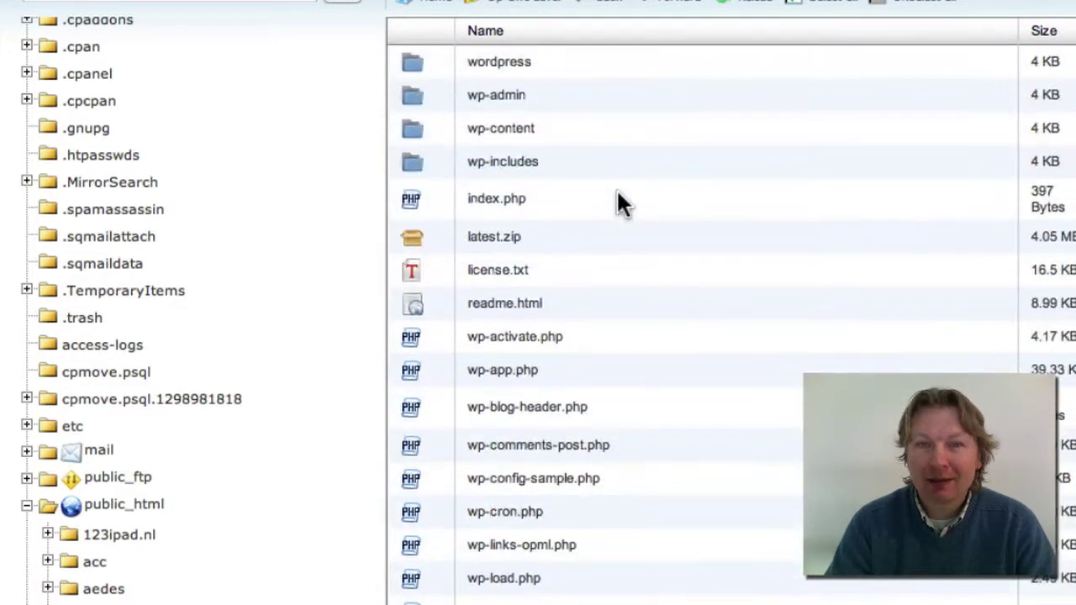
left_click(413, 235)
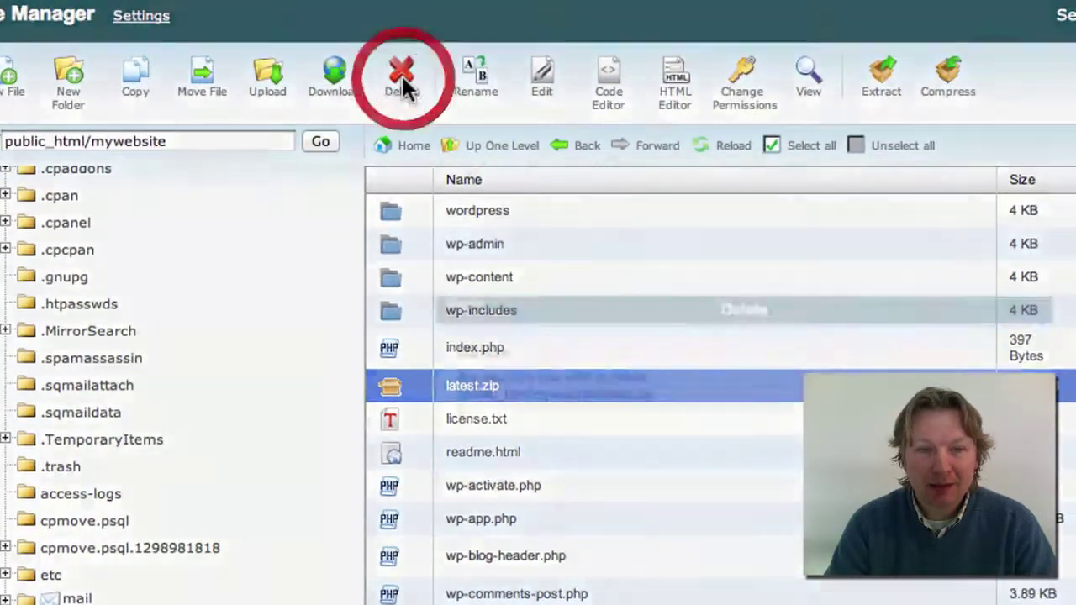
left_click(401, 74)
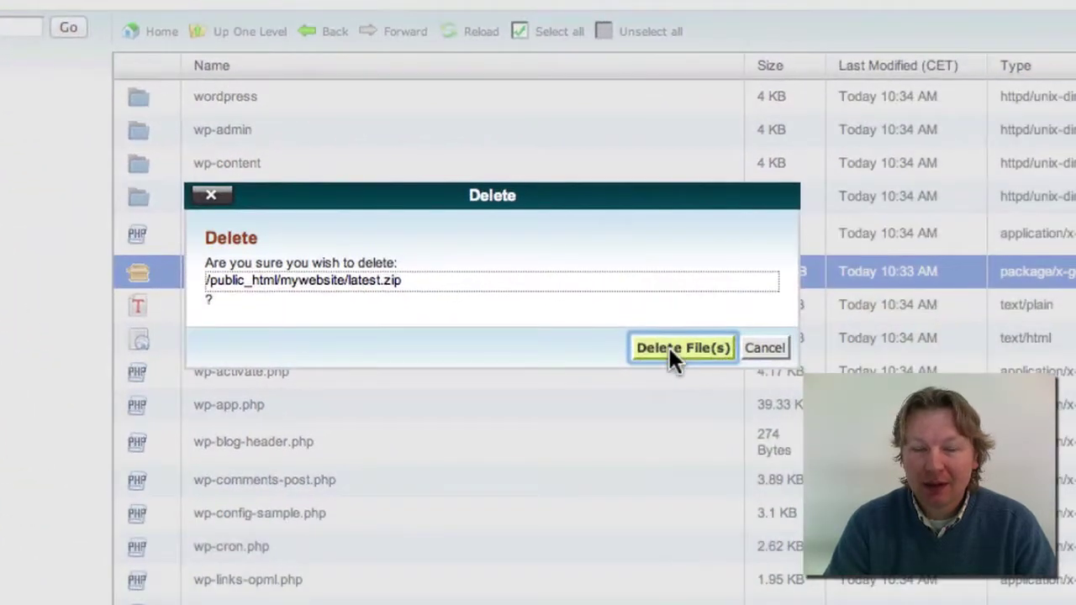
left_click(670, 349)
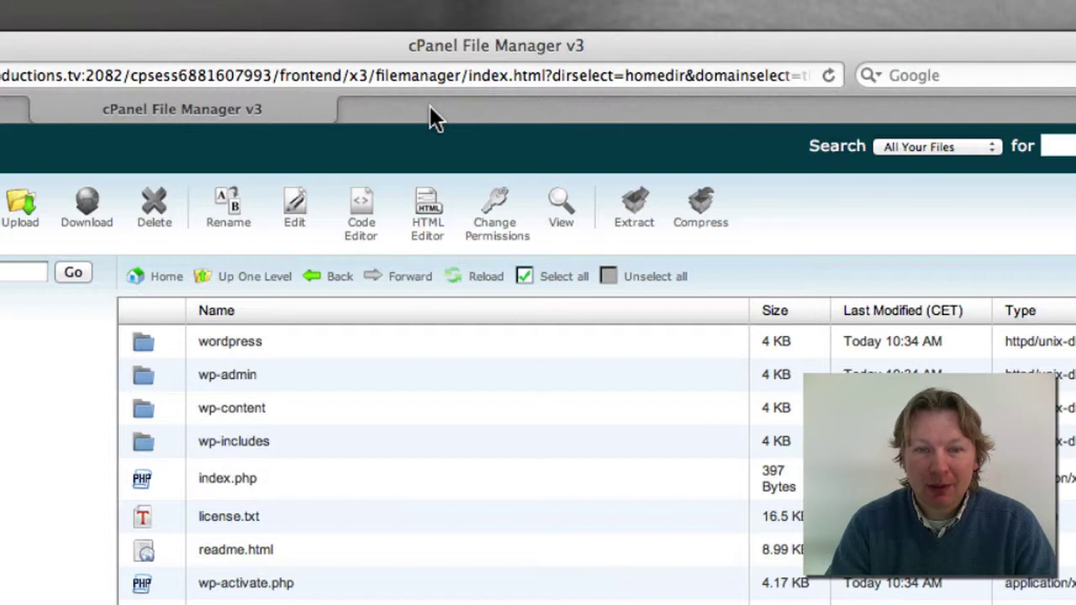
double_click(430, 107)
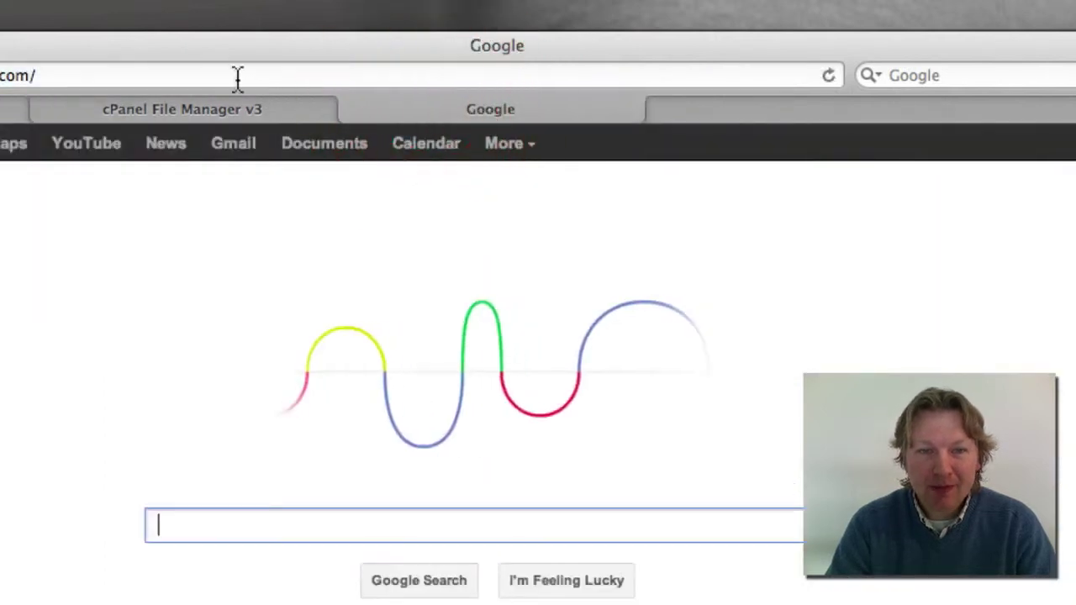
left_click(239, 76)
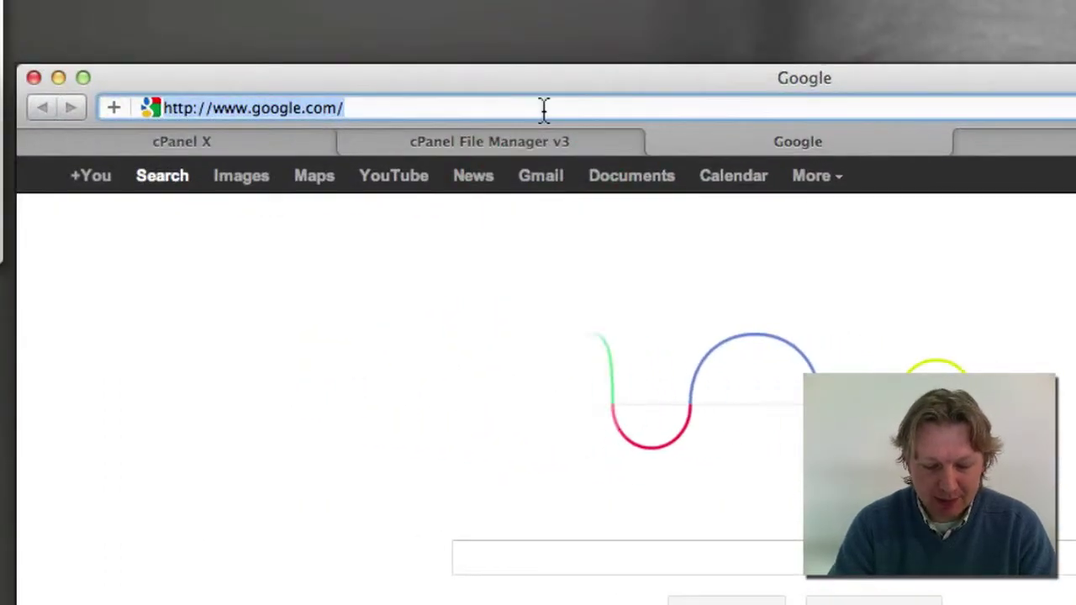
type("www.tim-pr")
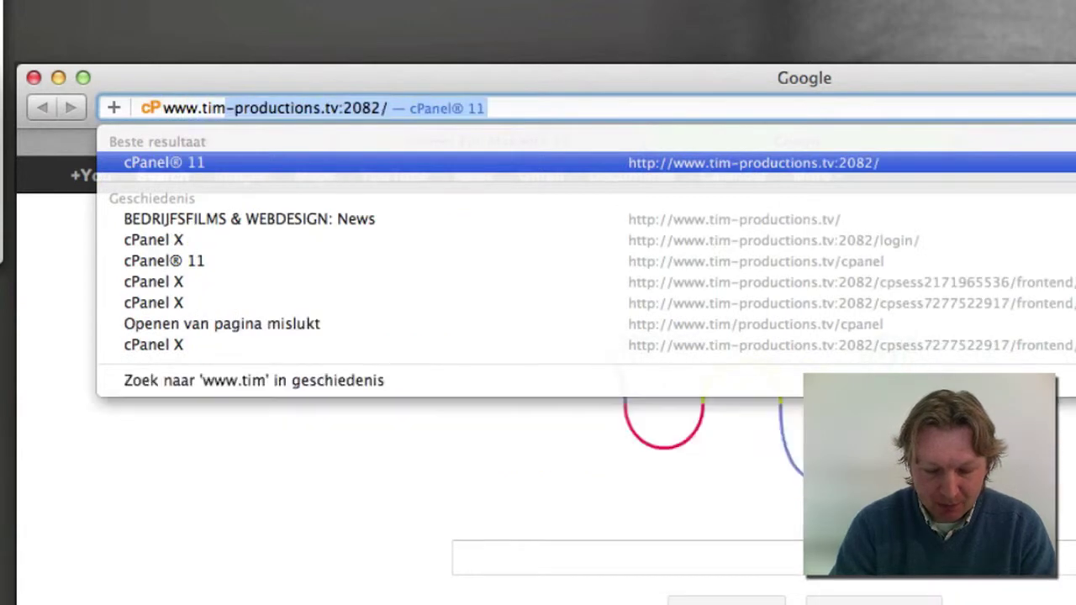
type("oduct")
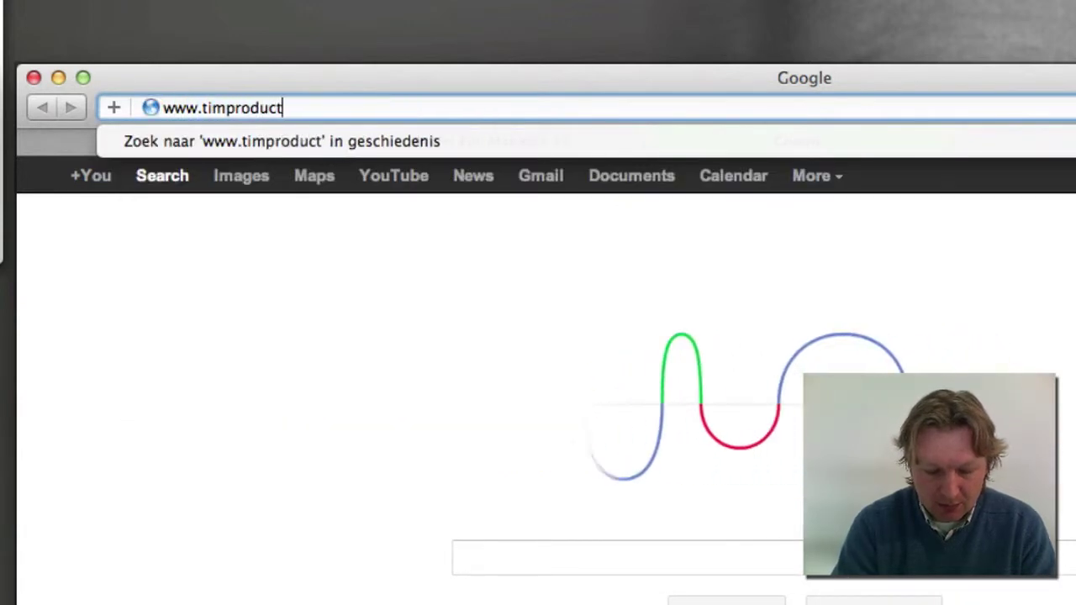
type("ions.tv")
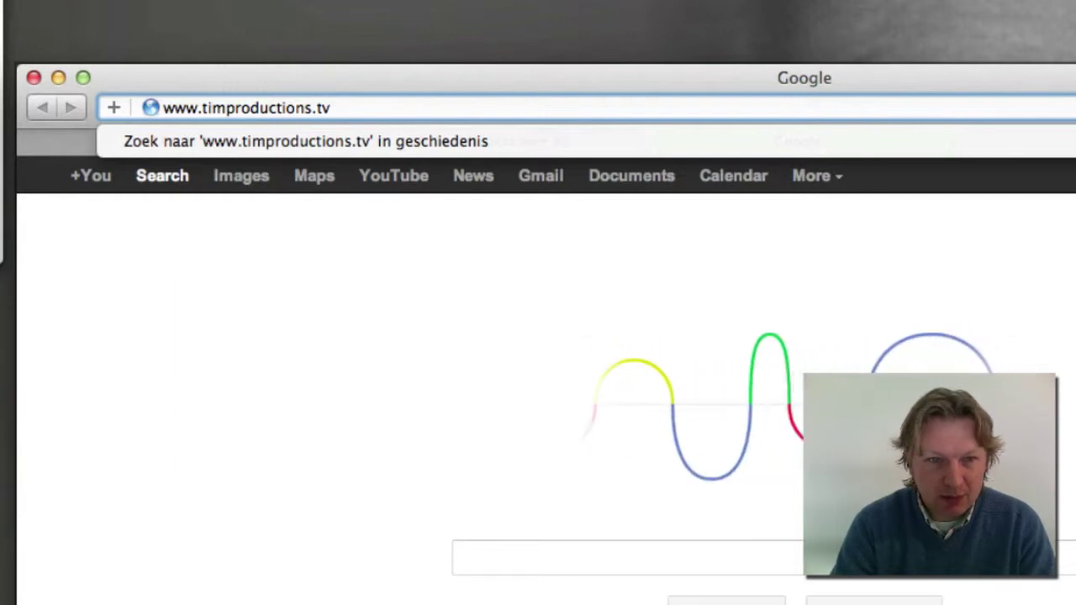
type("/")
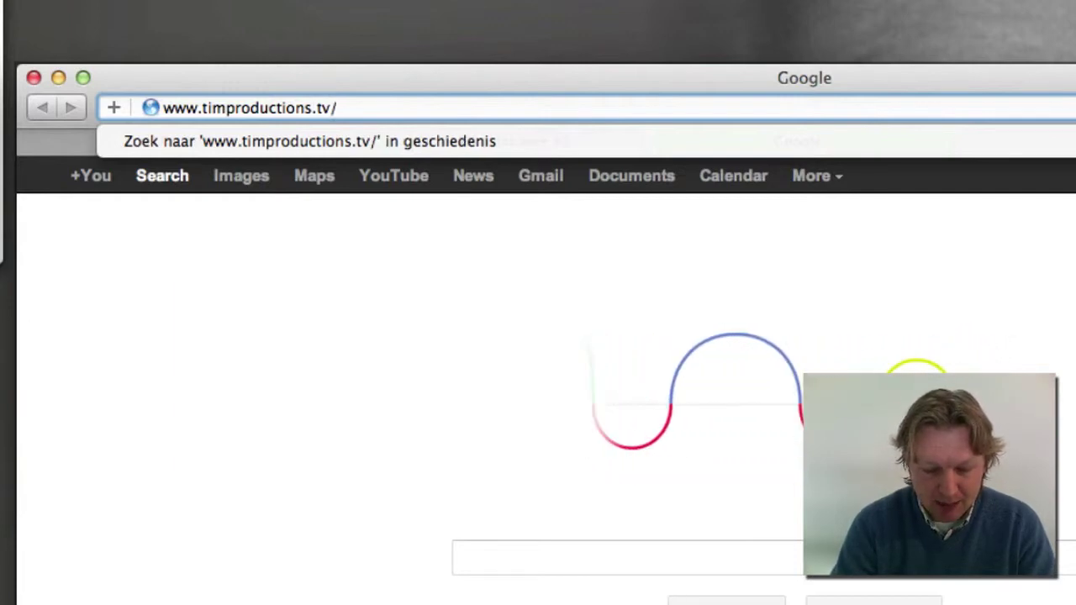
type("mywebsite")
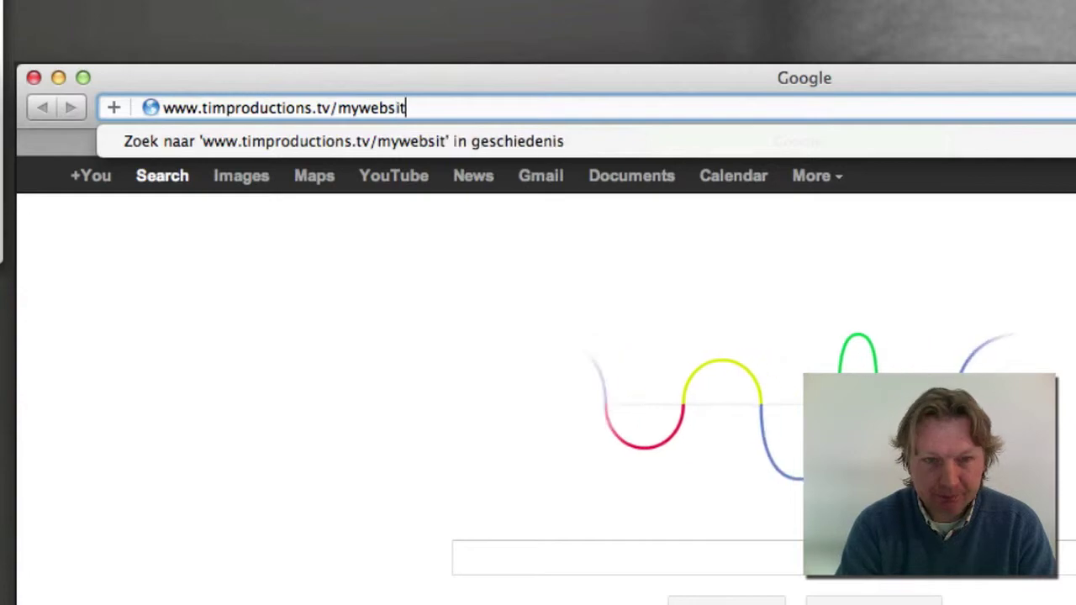
key("Return")
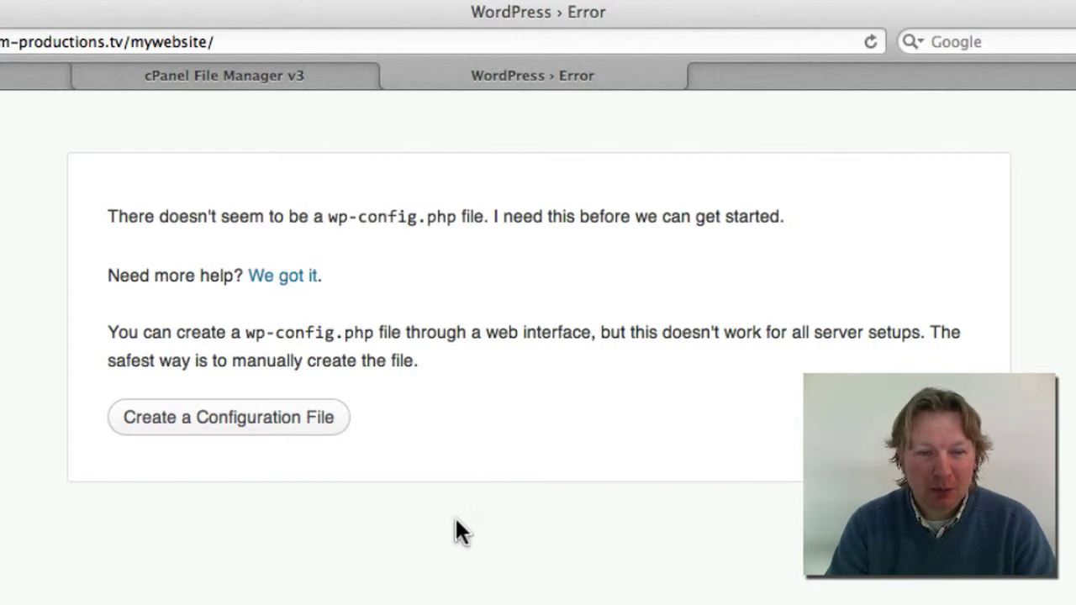
Choose Create a Configuration File and Let's go! to reach the database form, then bring up the TextEdit notes
left_click(182, 425)
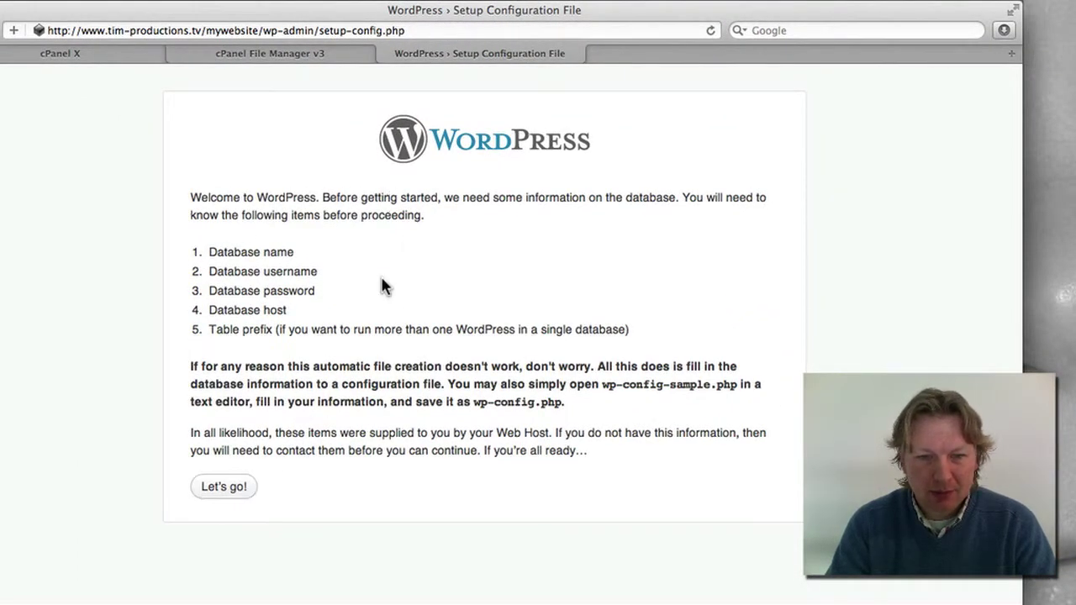
left_click(234, 496)
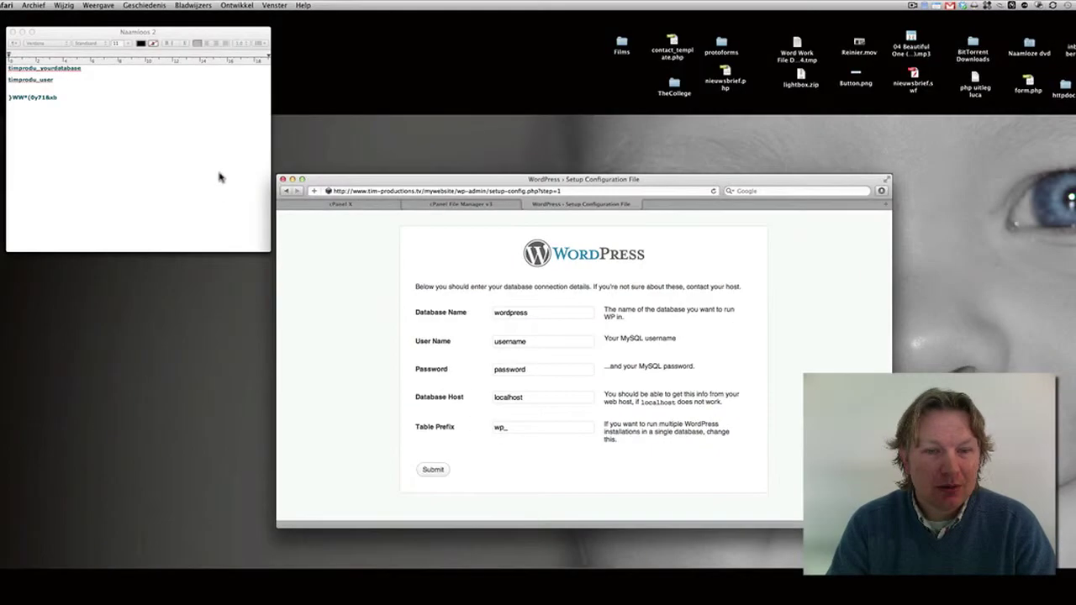
left_click(264, 201)
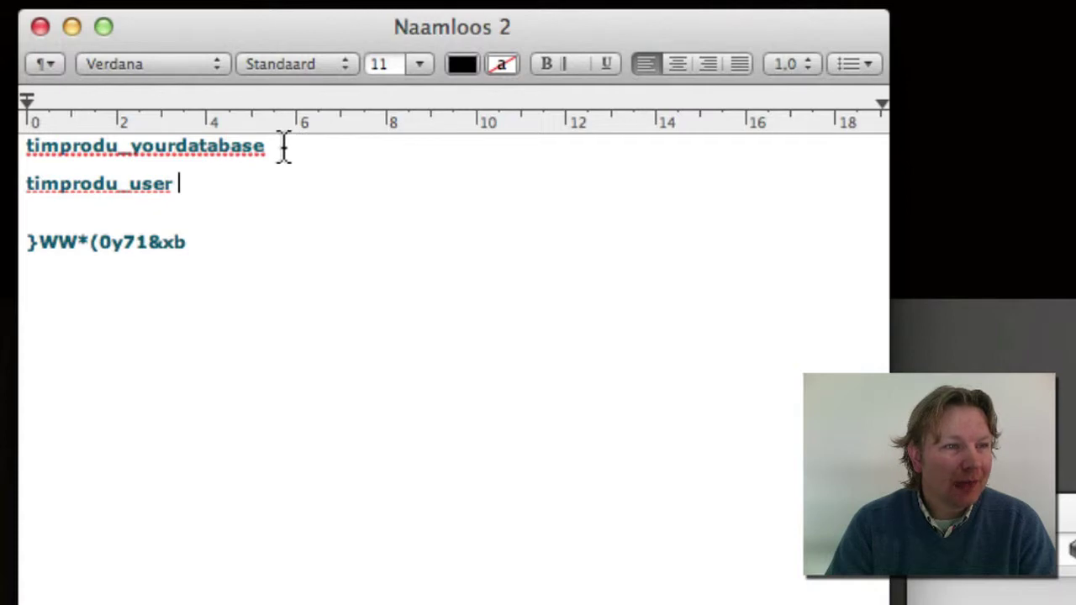
Paste timprodu_yourdatabase from the notes into the Database Name field
left_click_drag(284, 147, 11, 145)
key("super+c")
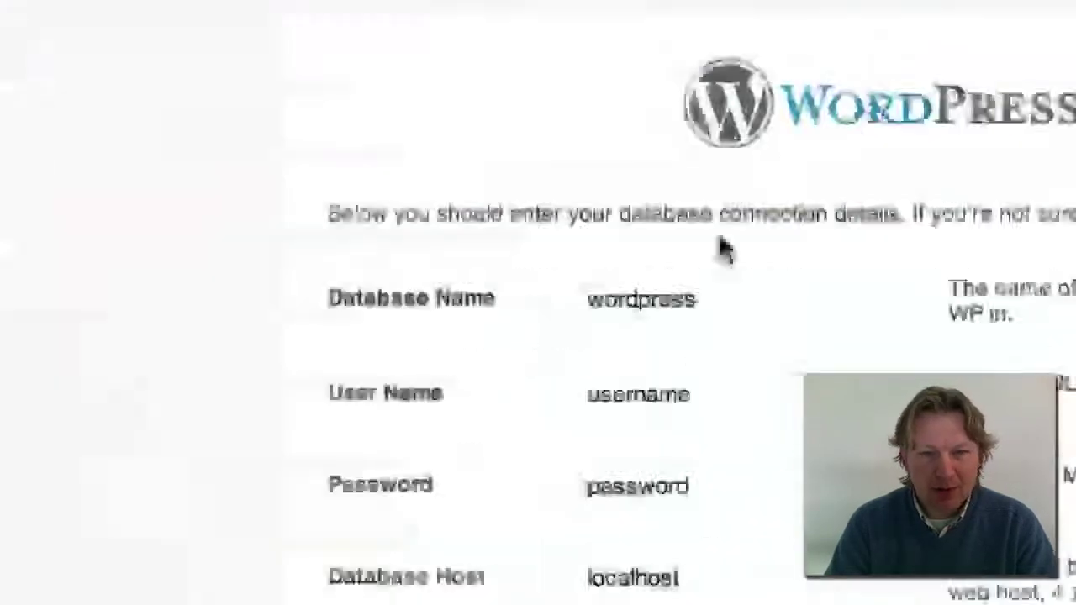
left_click_drag(724, 302, 542, 332)
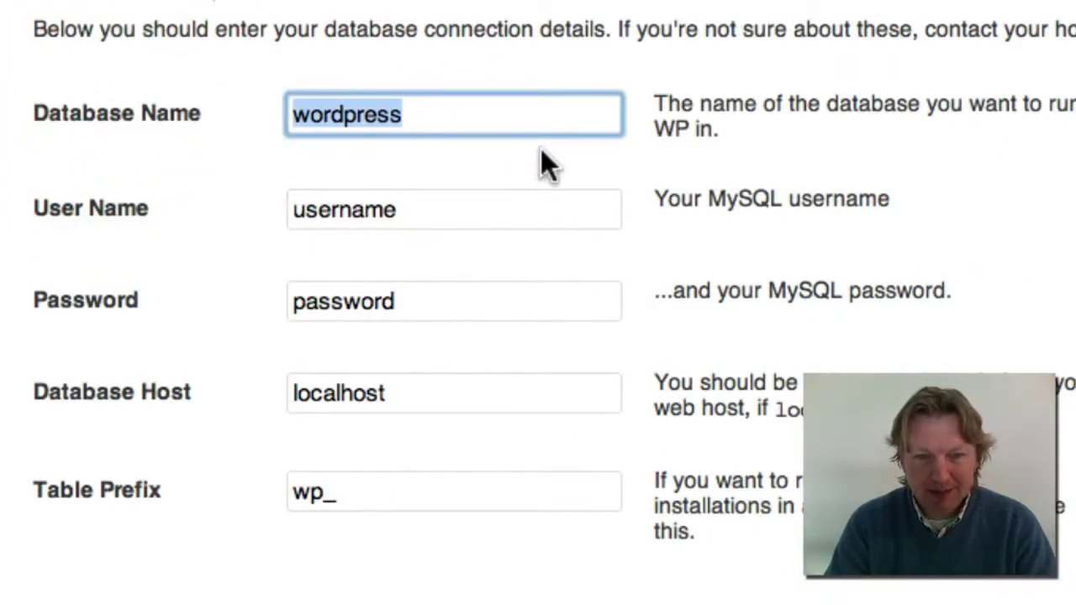
key("super+v")
left_click(454, 216)
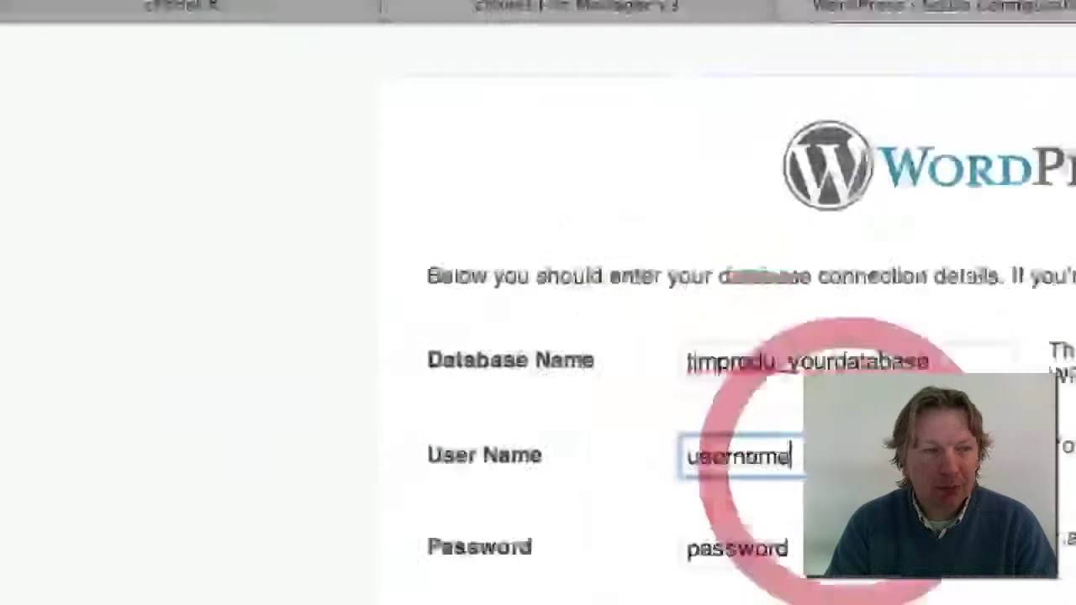
Paste timprodu_user from the notes into the User Name field
left_click(305, 240)
left_click_drag(176, 181, 20, 180)
key("super+c")
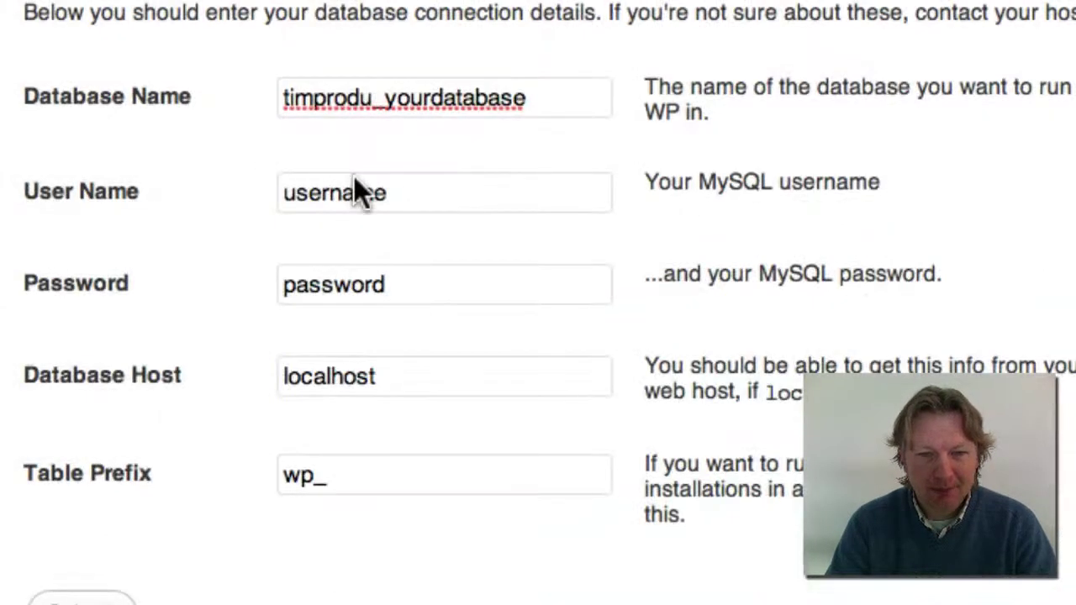
left_click(355, 192)
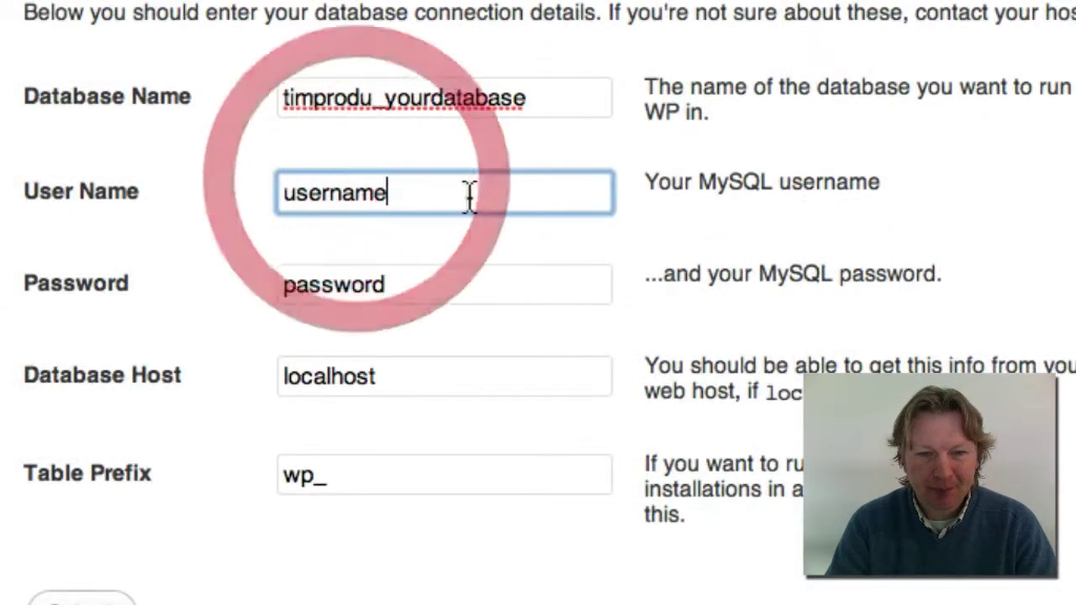
left_click(159, 190)
key("super+v")
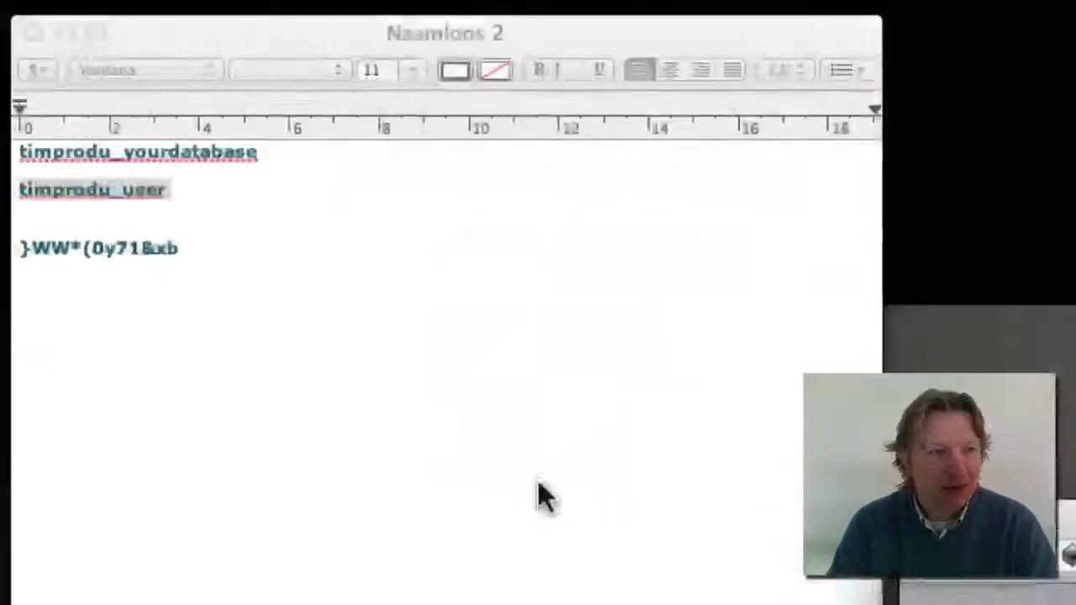
Paste the generated database password from the notes into the Password field
left_click(508, 458)
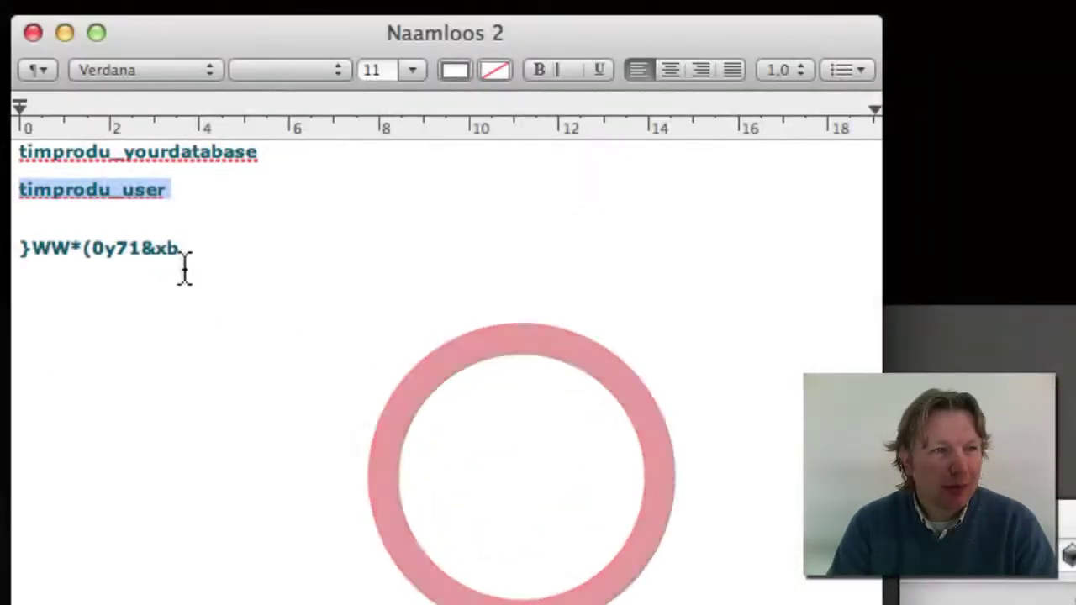
left_click(183, 253)
left_click_drag(183, 252, 16, 249)
key("super+c")
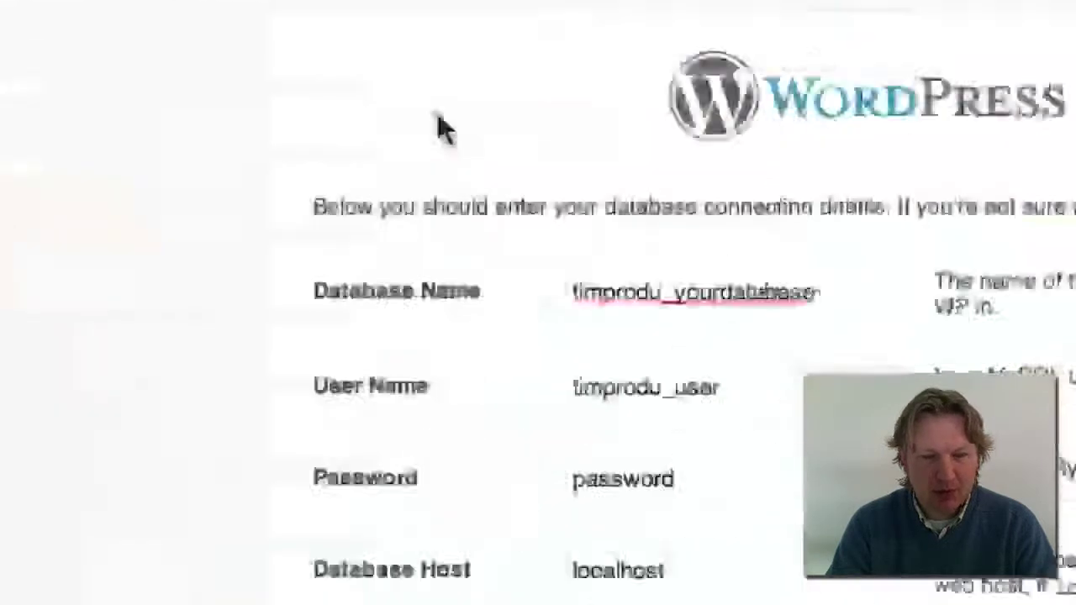
left_click(429, 295)
left_click(158, 278)
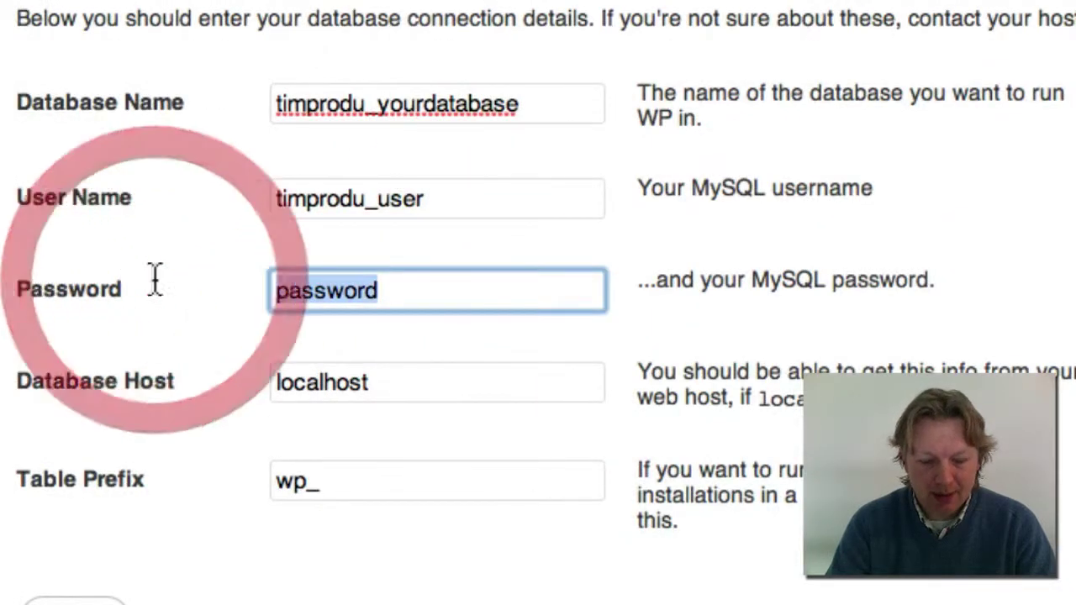
key("super+v")
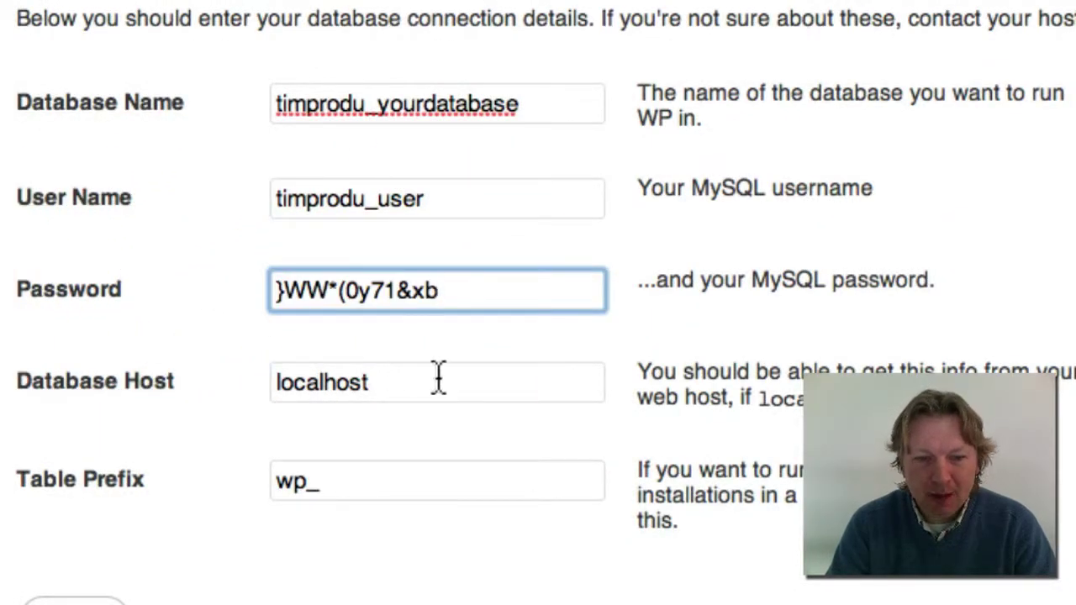
left_click(447, 385)
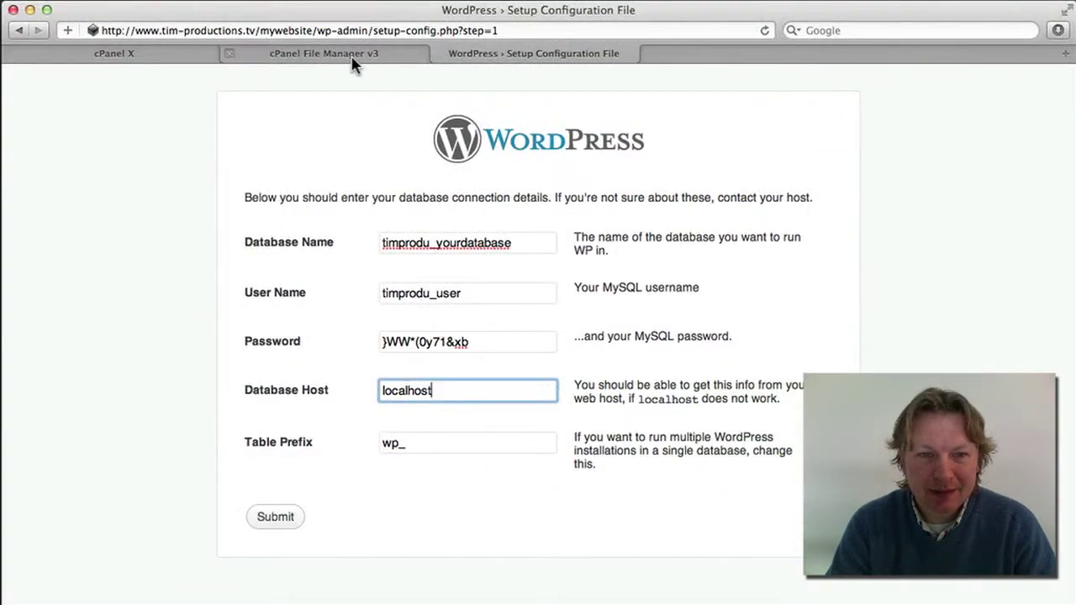
Find MySQL Databases via an 'sql' search and select the remote host mysql02.totaalholding.nl
left_click(353, 56)
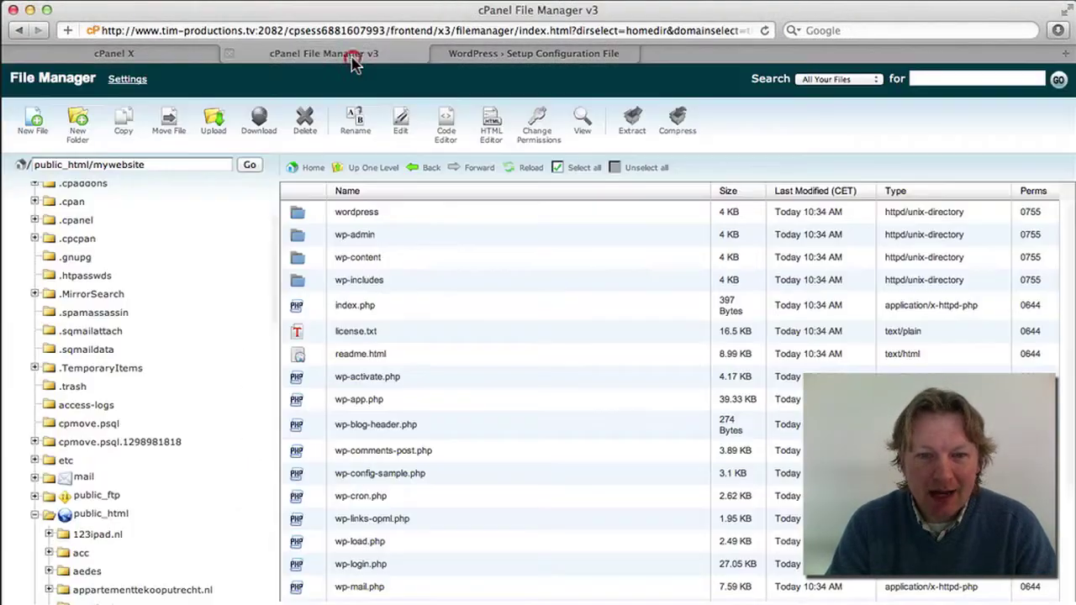
left_click(170, 57)
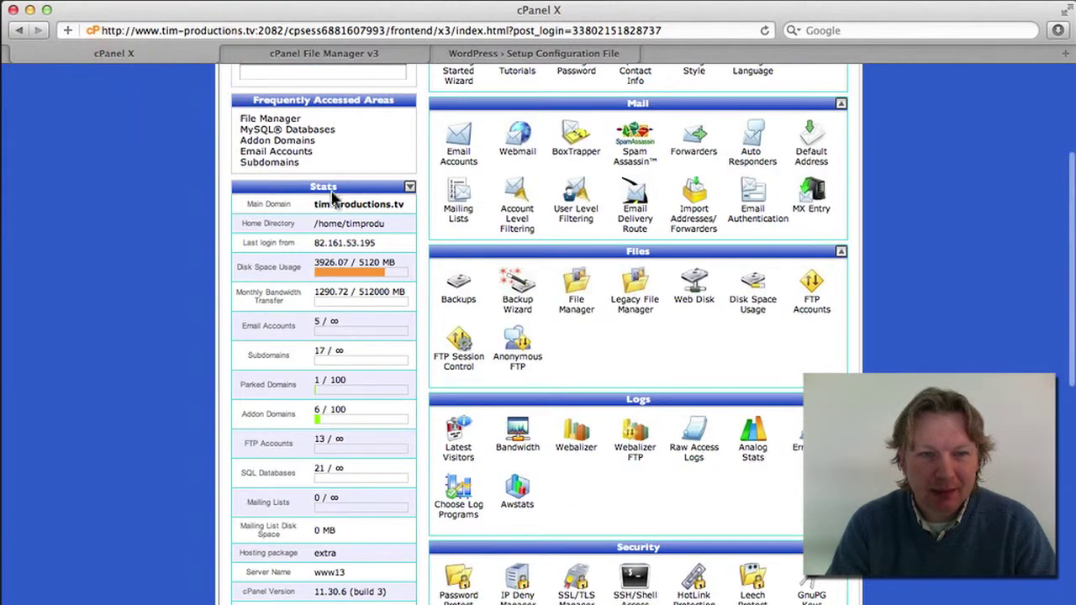
scroll(294, 253, "up", 3)
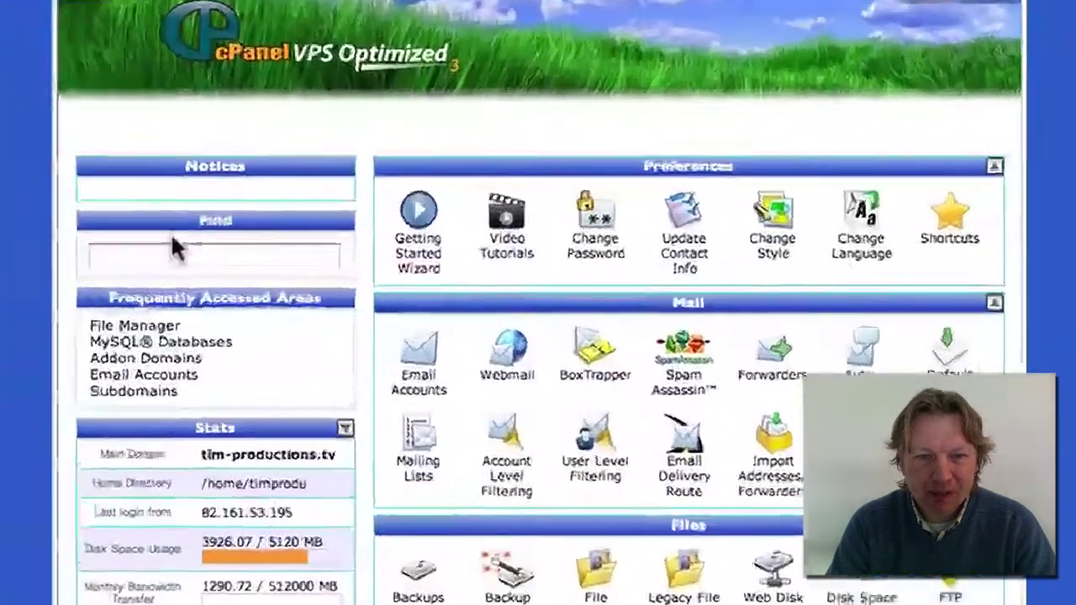
left_click(172, 252)
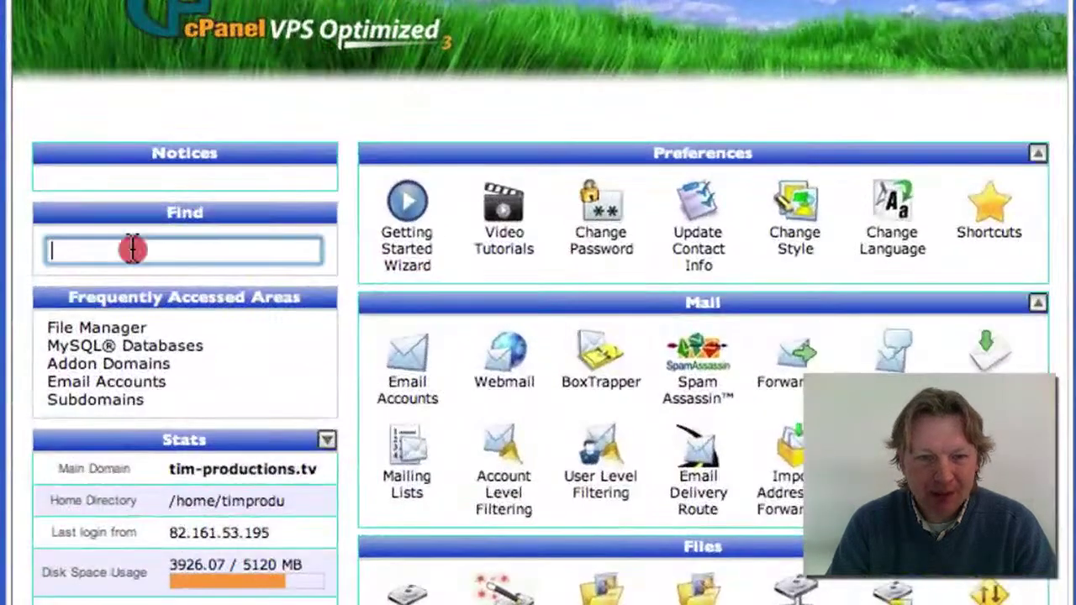
type("sql")
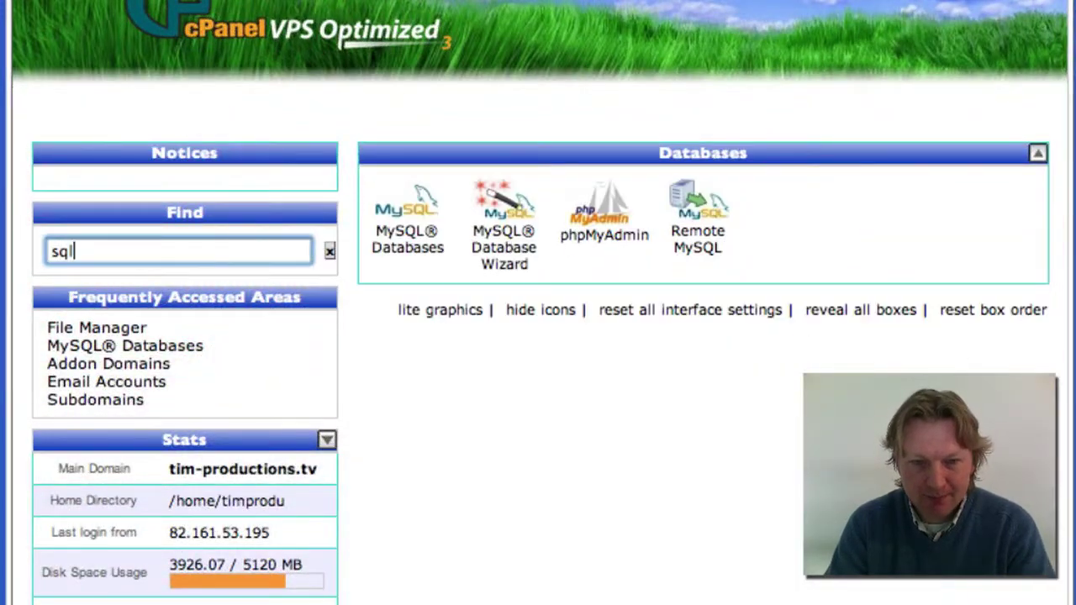
left_click(410, 215)
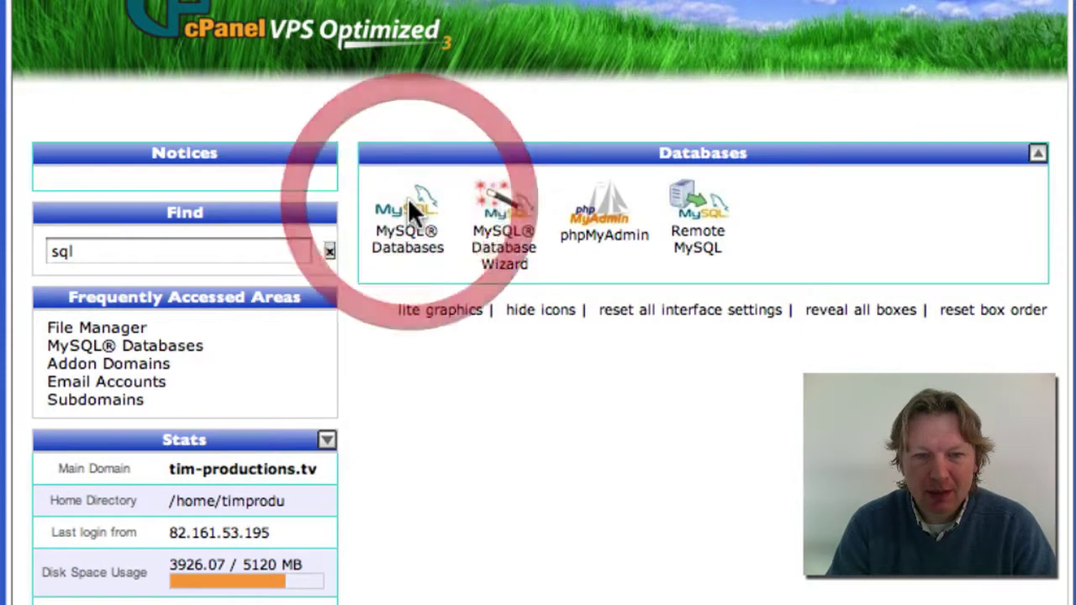
scroll(577, 254, "down", 5)
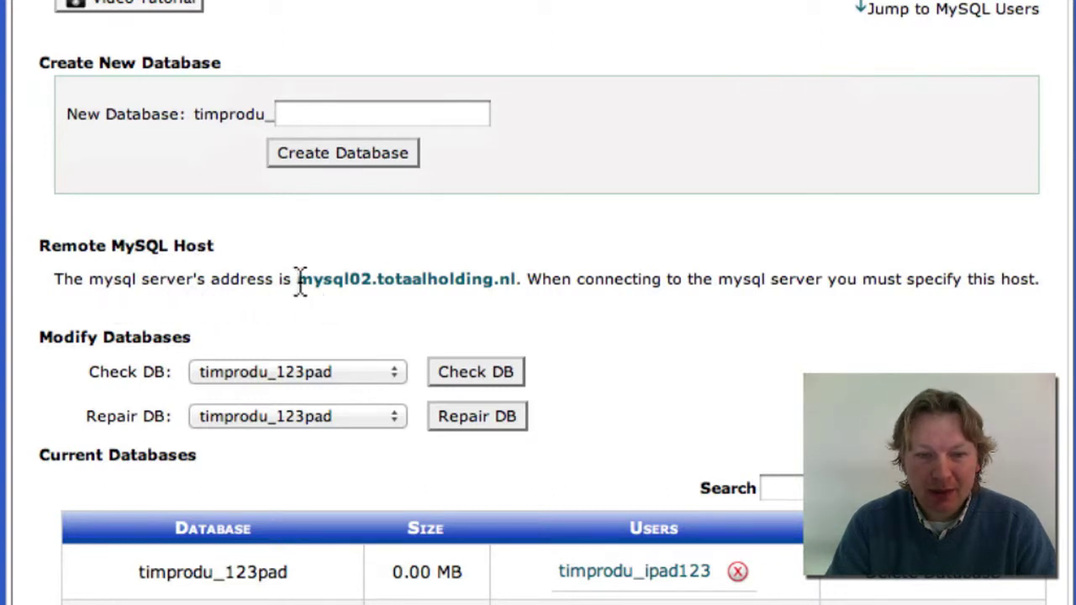
left_click_drag(299, 280, 517, 279)
key("super+c")
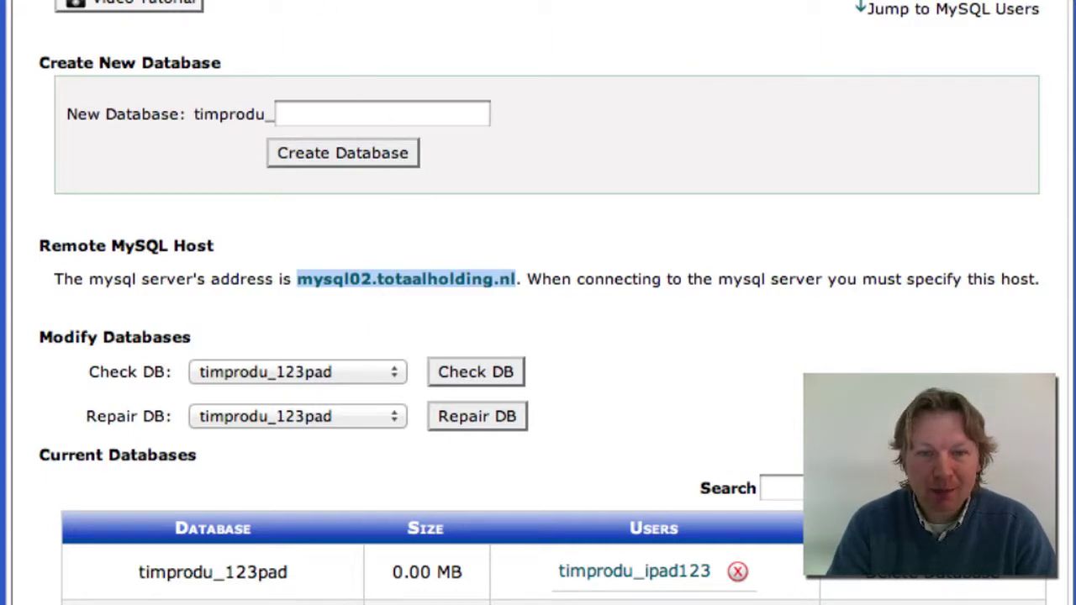
left_click(348, 19)
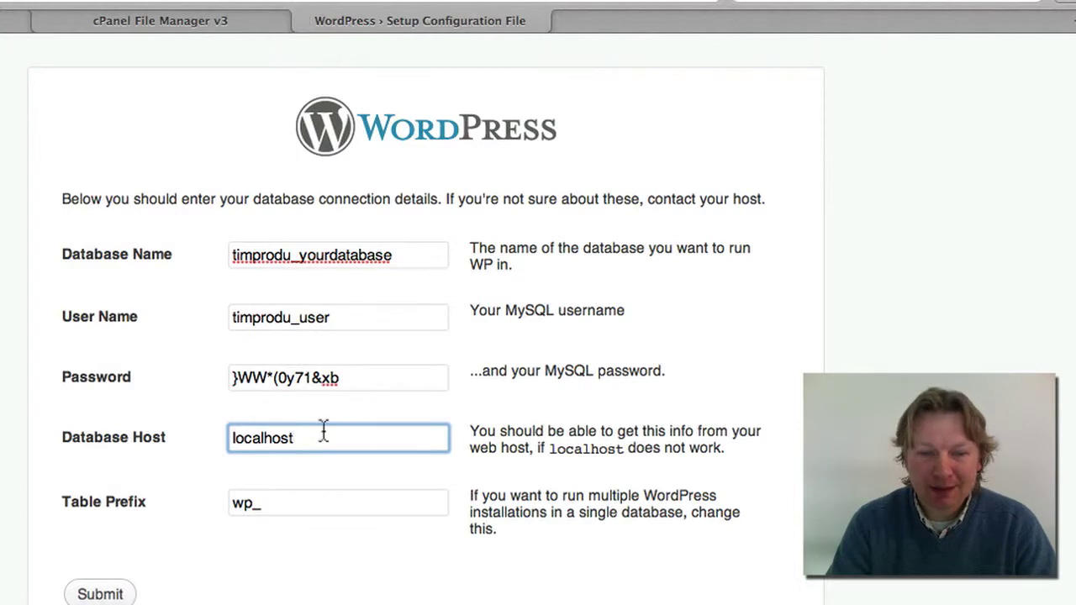
Replace localhost in Database Host with mysql02.totaalholding.nl
left_click_drag(315, 435, 188, 435)
key("super+v")
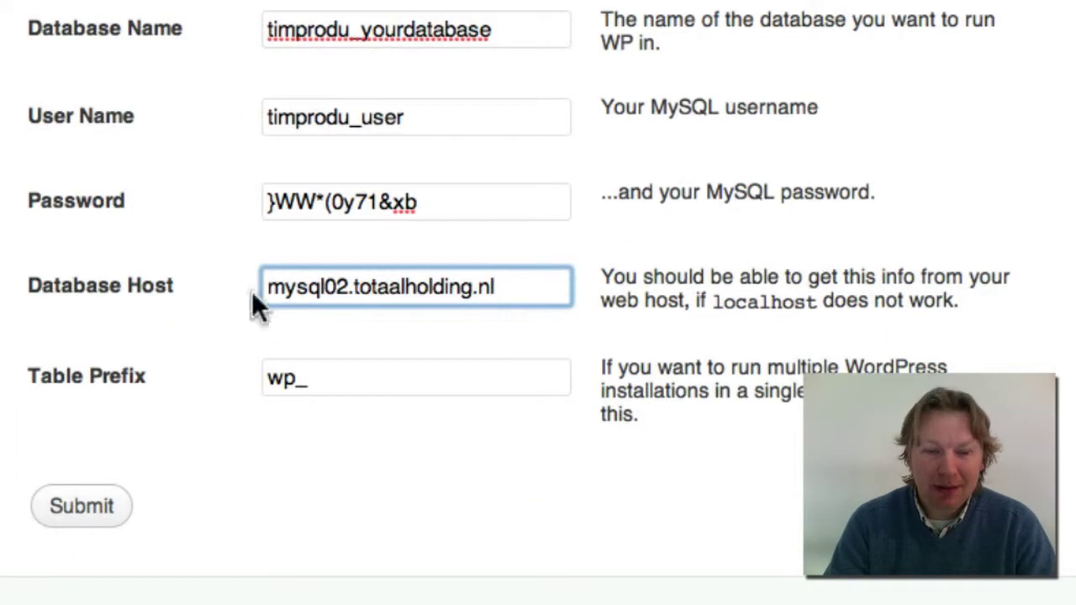
left_click(132, 367)
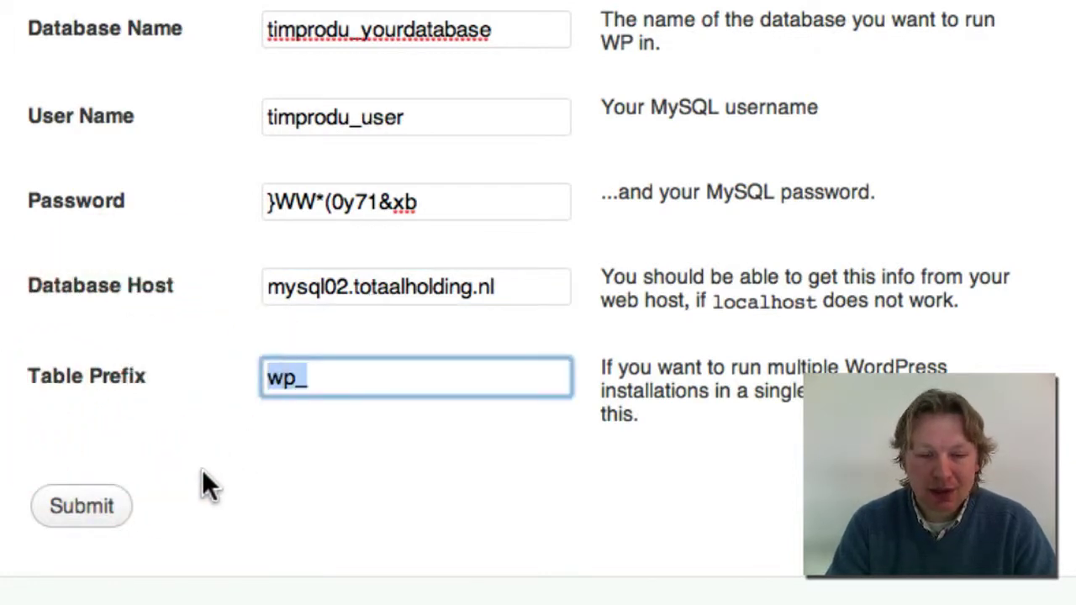
Submit the database connection details and run the install to reach the Welcome page
left_click(103, 515)
left_click(99, 513)
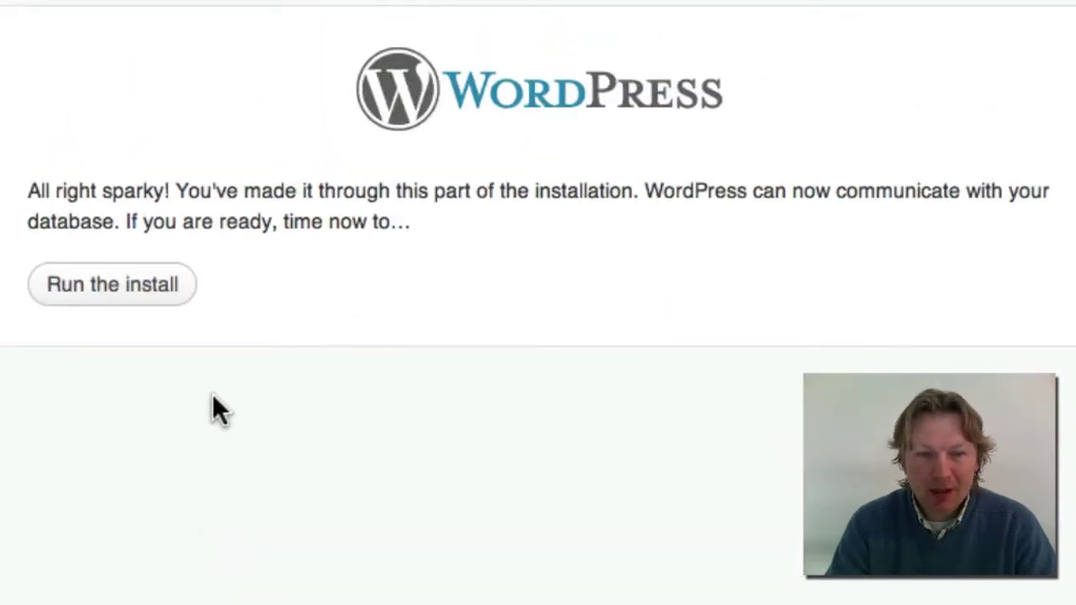
left_click(120, 298)
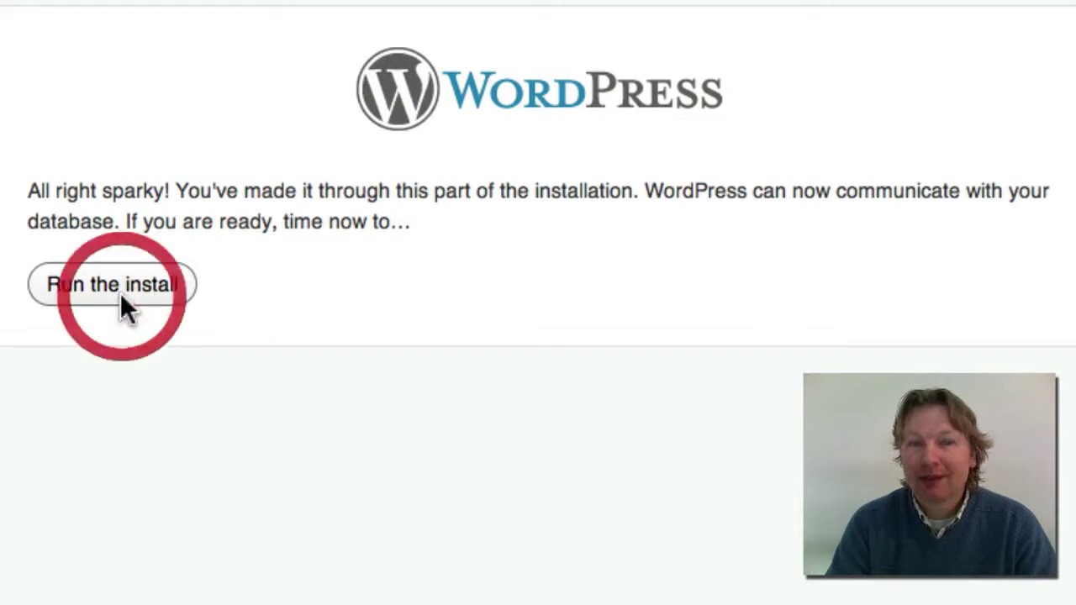
scroll(581, 388, "down", 5)
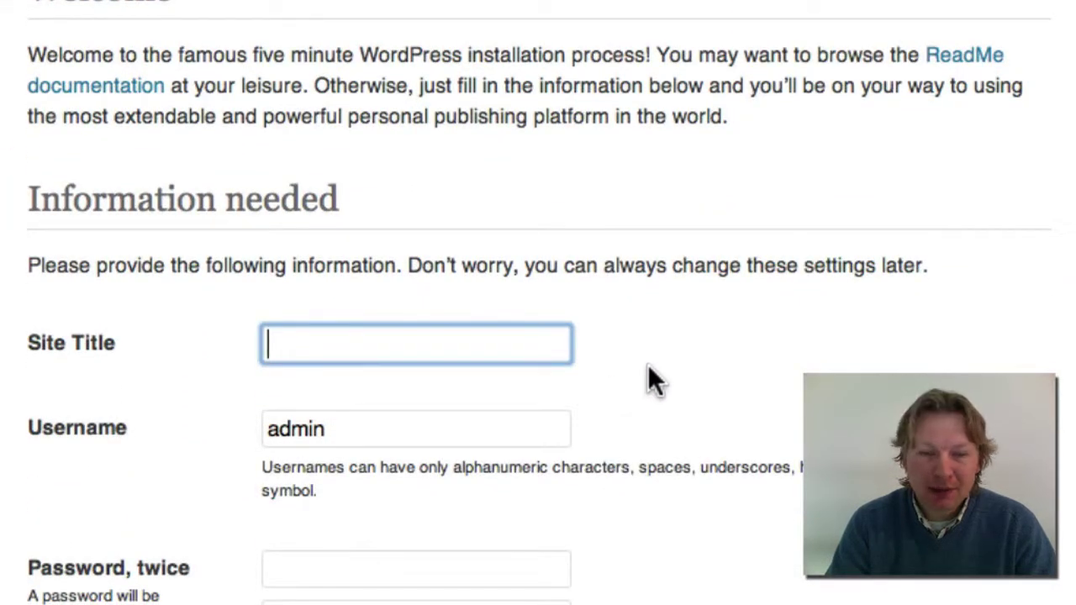
Enter 'My New Website' as the Site Title
scroll(483, 316, "down", 3)
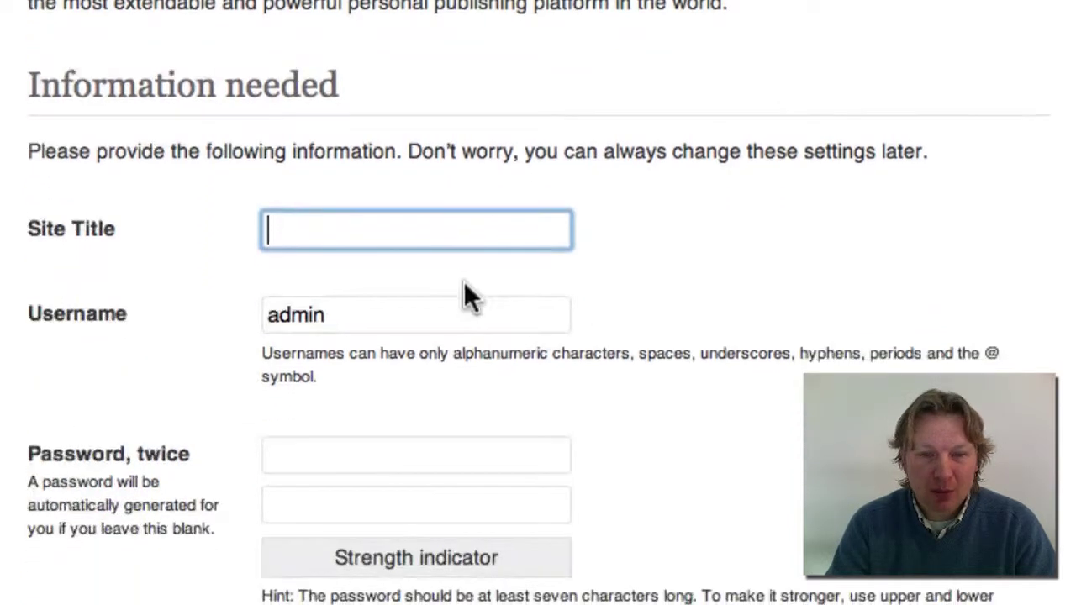
left_click(455, 236)
type("M")
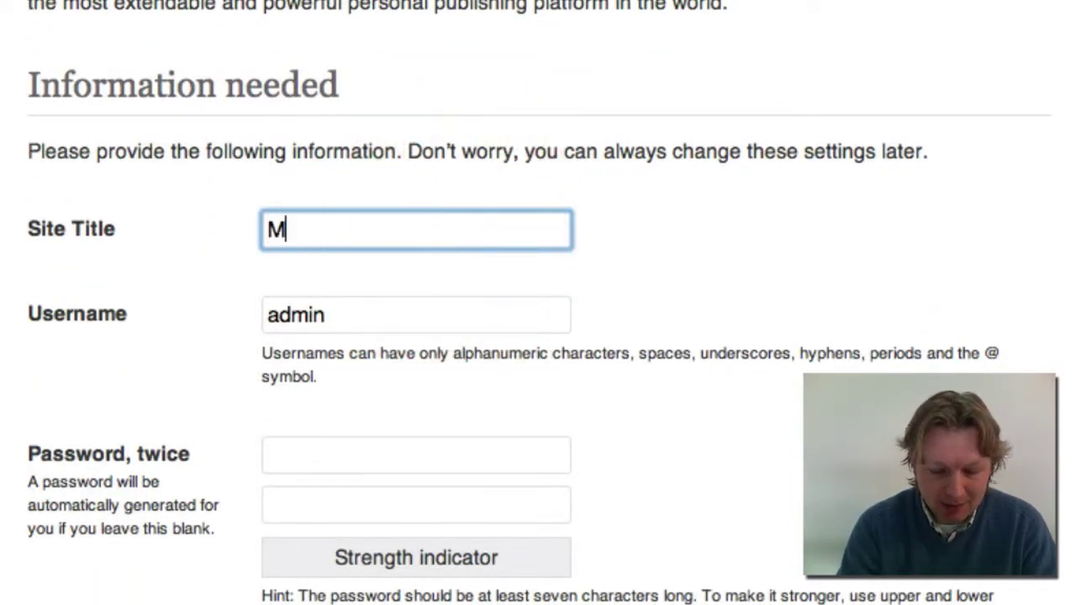
type("y New Website")
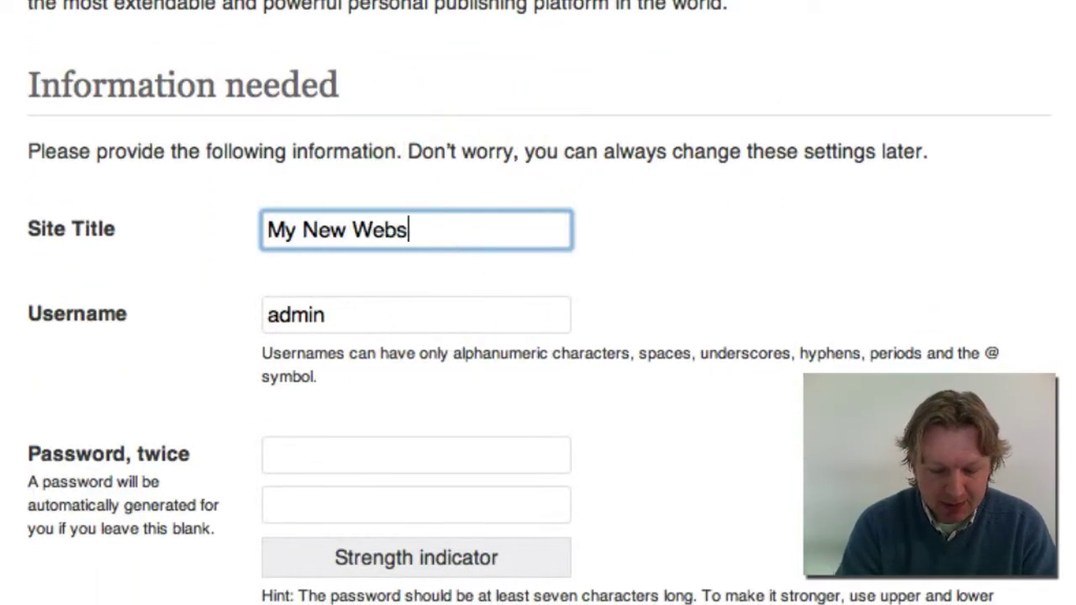
left_click(639, 310)
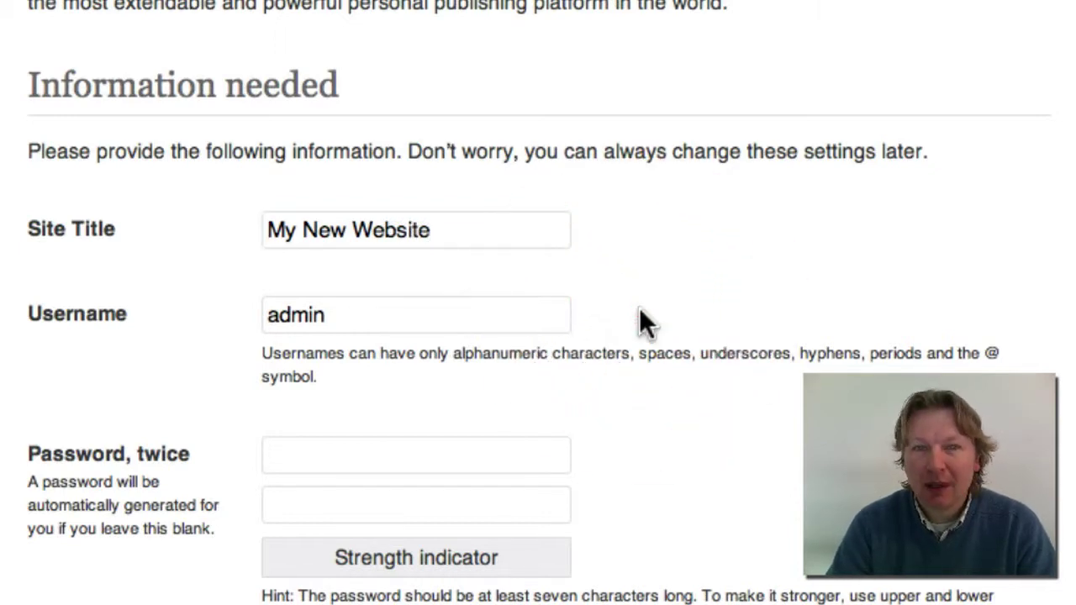
scroll(627, 343, "down", 3)
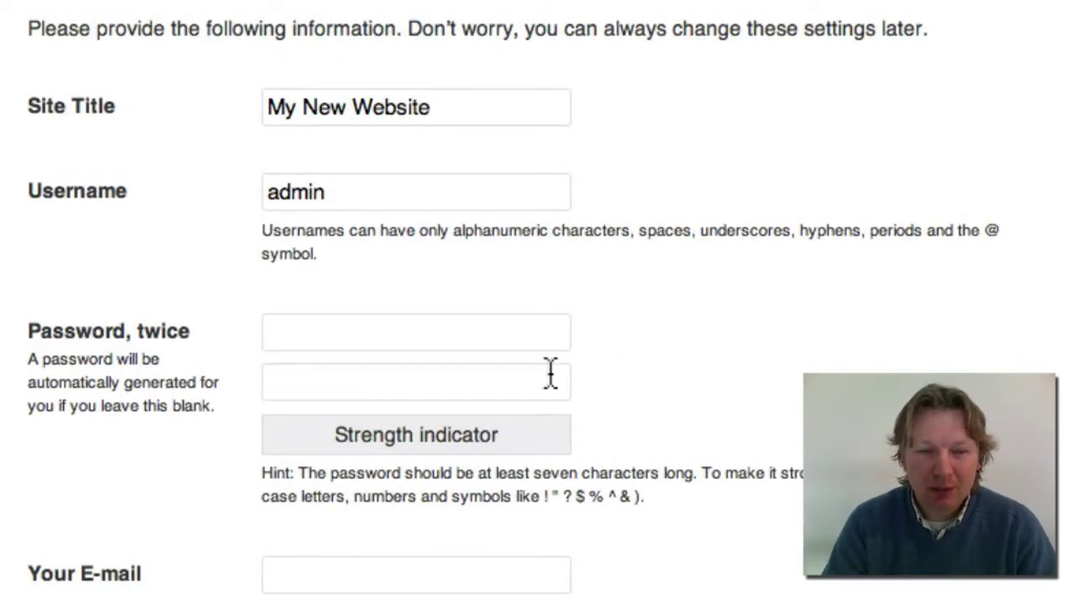
Enter the admin password in both password fields
left_click(430, 335)
type("ad")
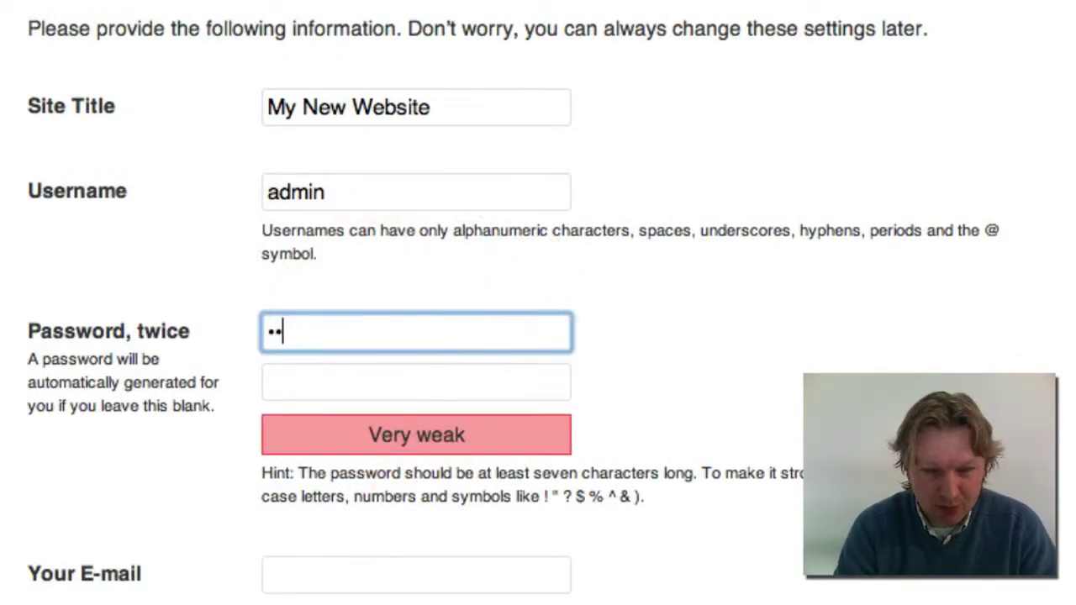
key("BackSpace")
key("BackSpace")
type("ad")
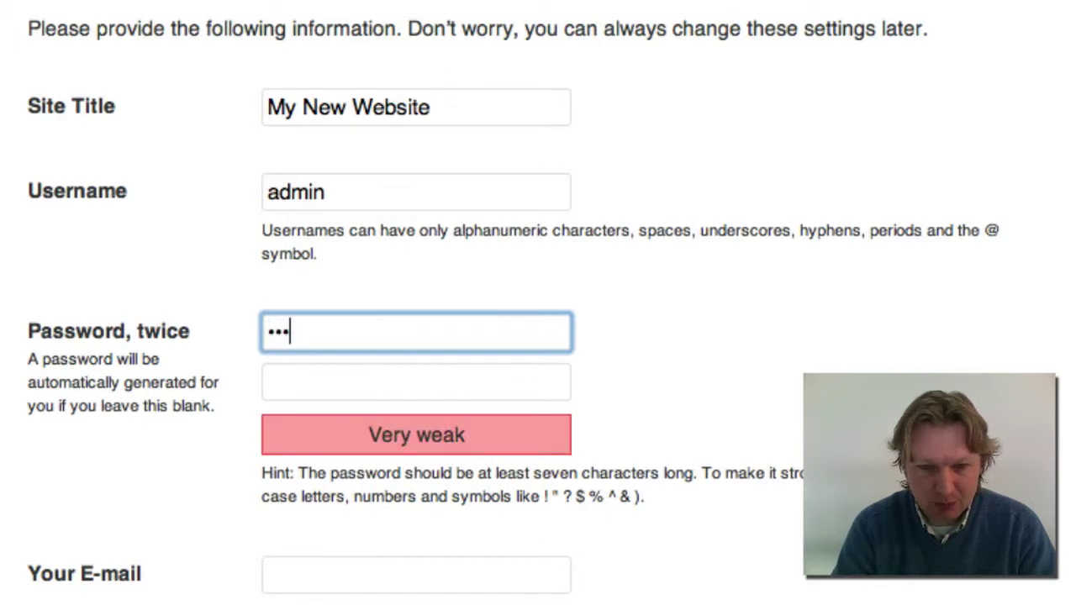
type("mi")
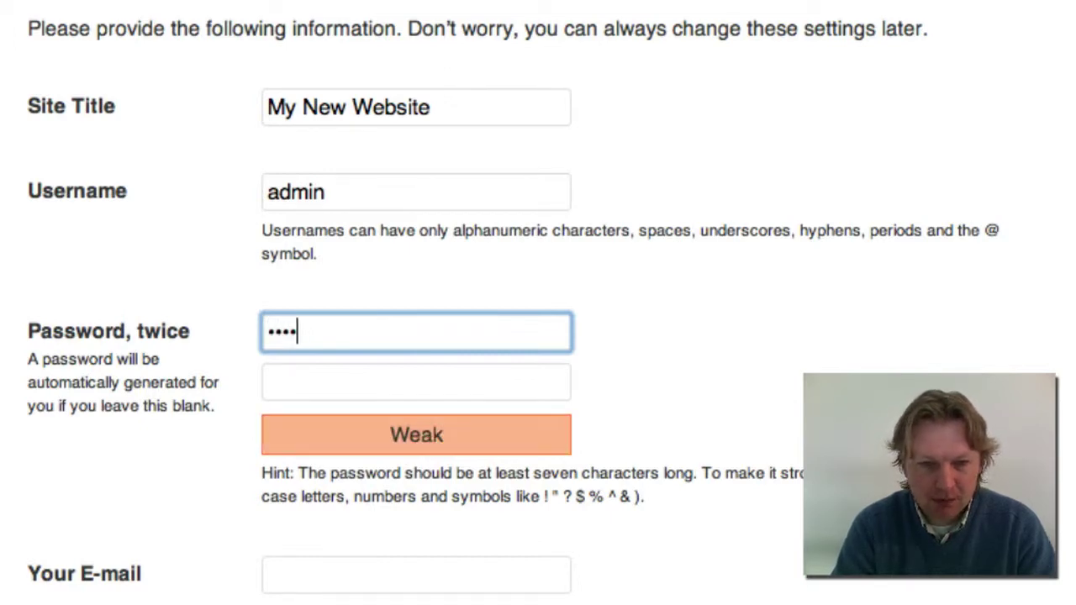
key("BackSpace")
key("BackSpace")
key("BackSpace")
key("BackSpace")
type("admi")
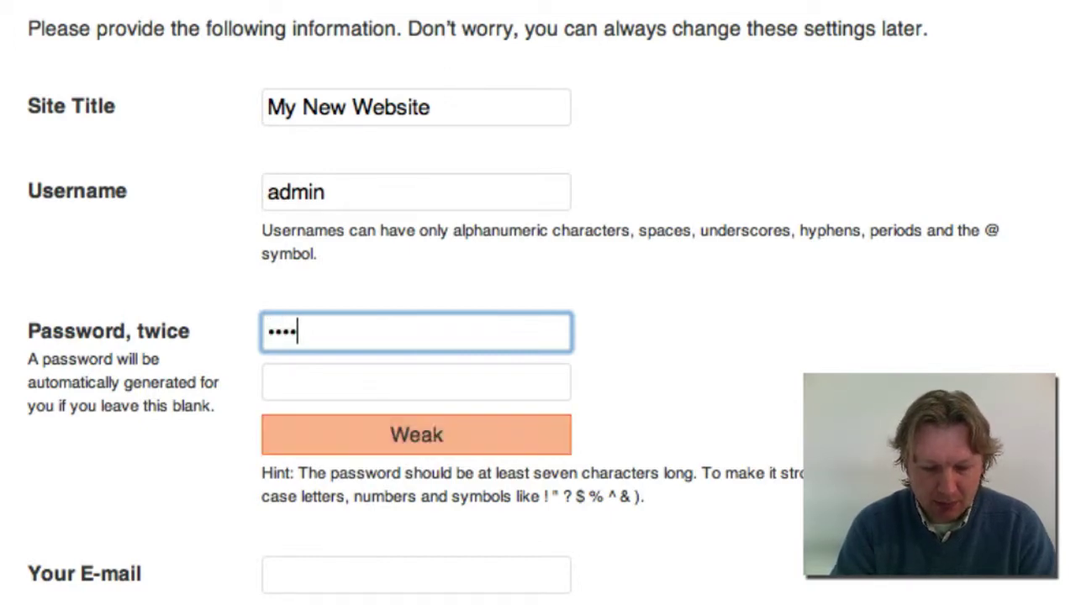
type("n12")
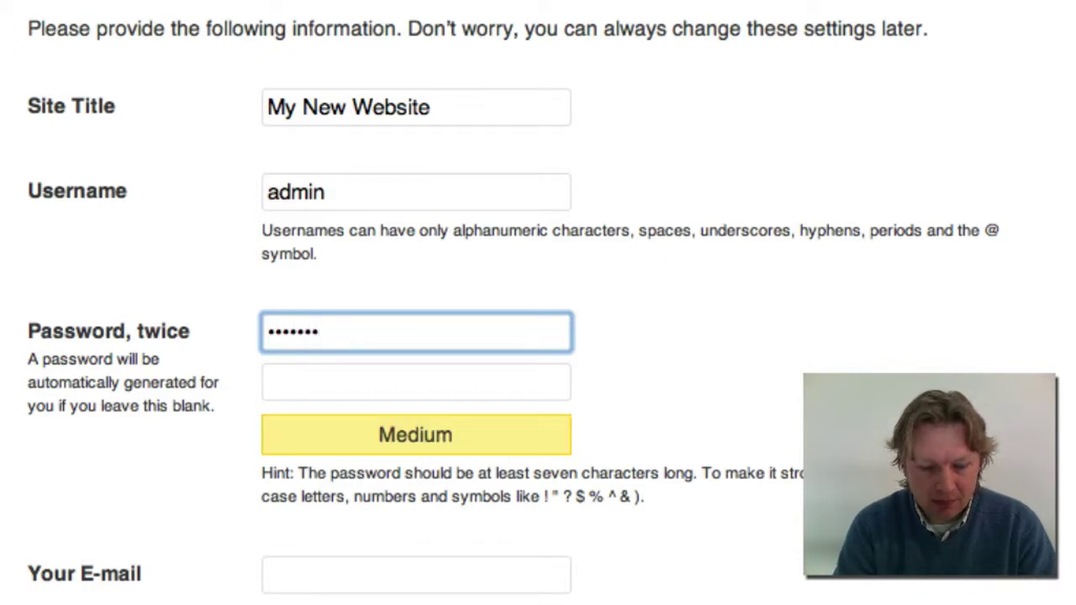
left_click(269, 382)
type("ad")
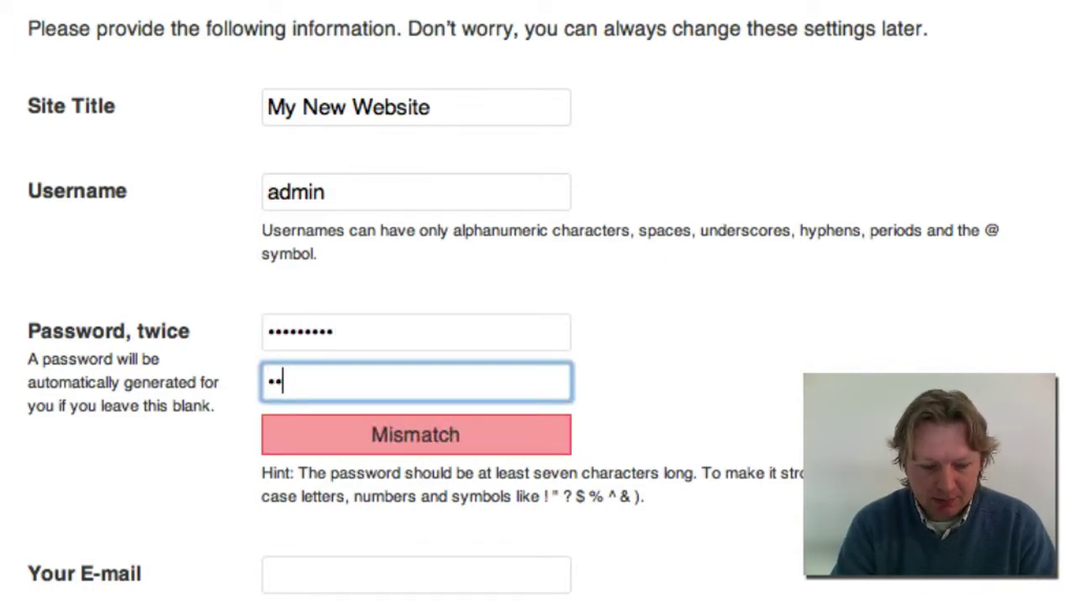
type("45")
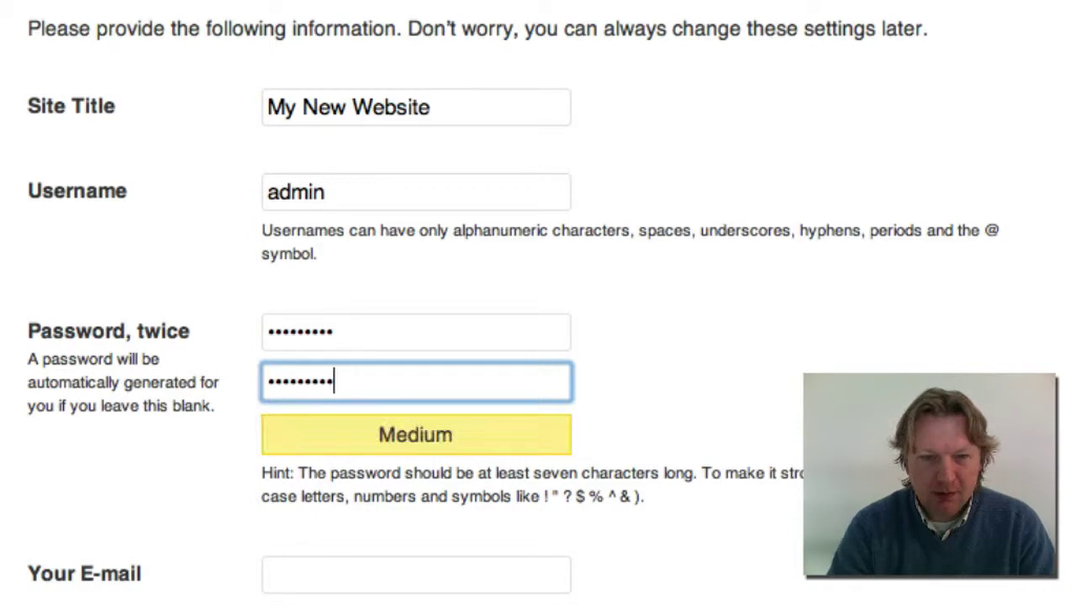
left_click(761, 344)
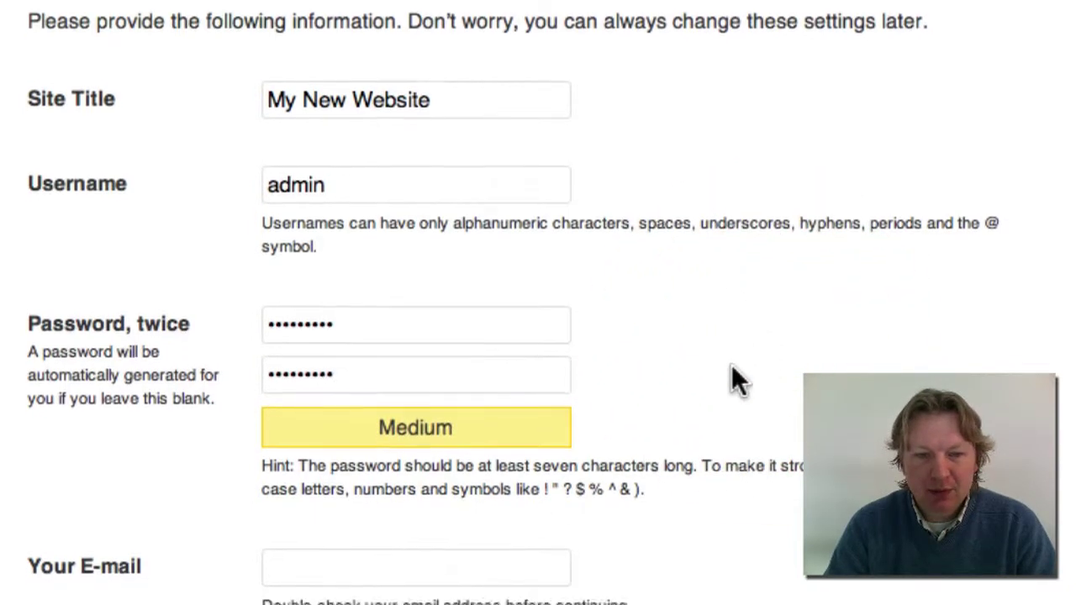
Fill in the administrator's e-mail address in Your E-mail
left_click(461, 575)
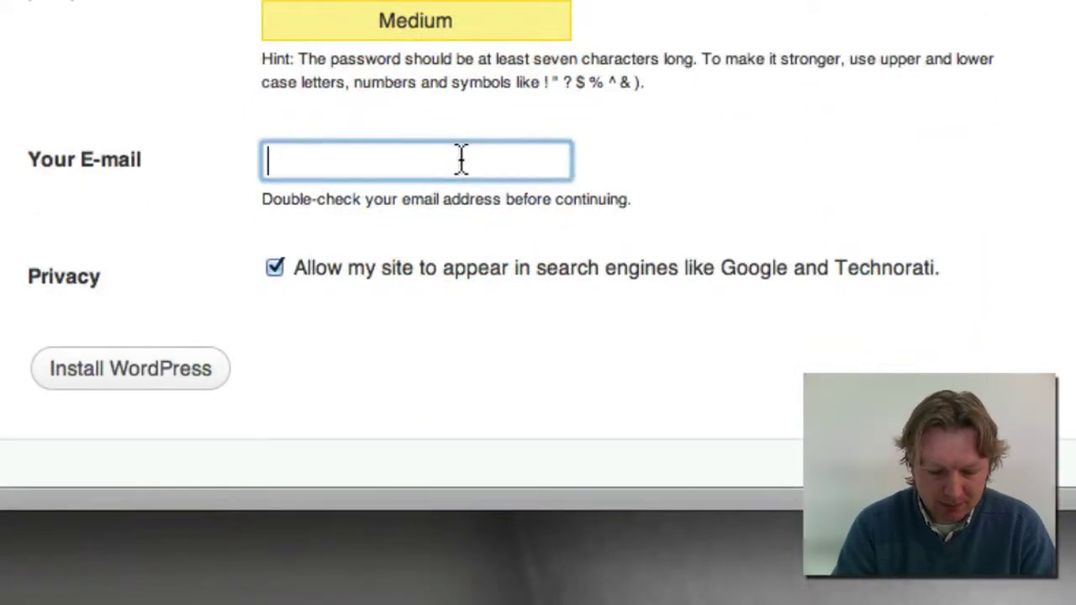
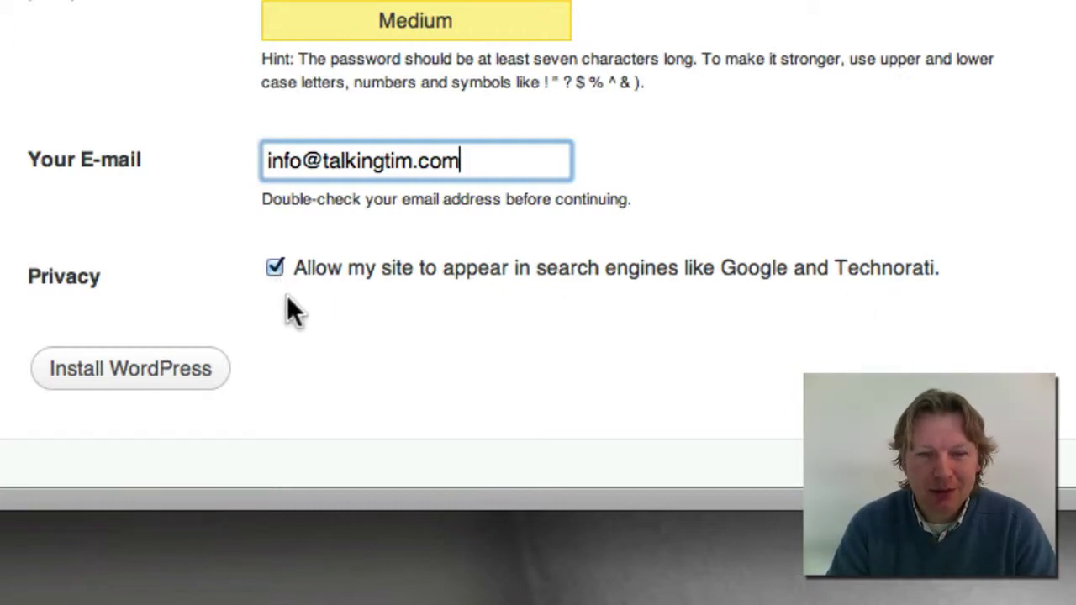
Install WordPress and load the new mywebsite home page
left_click(140, 374)
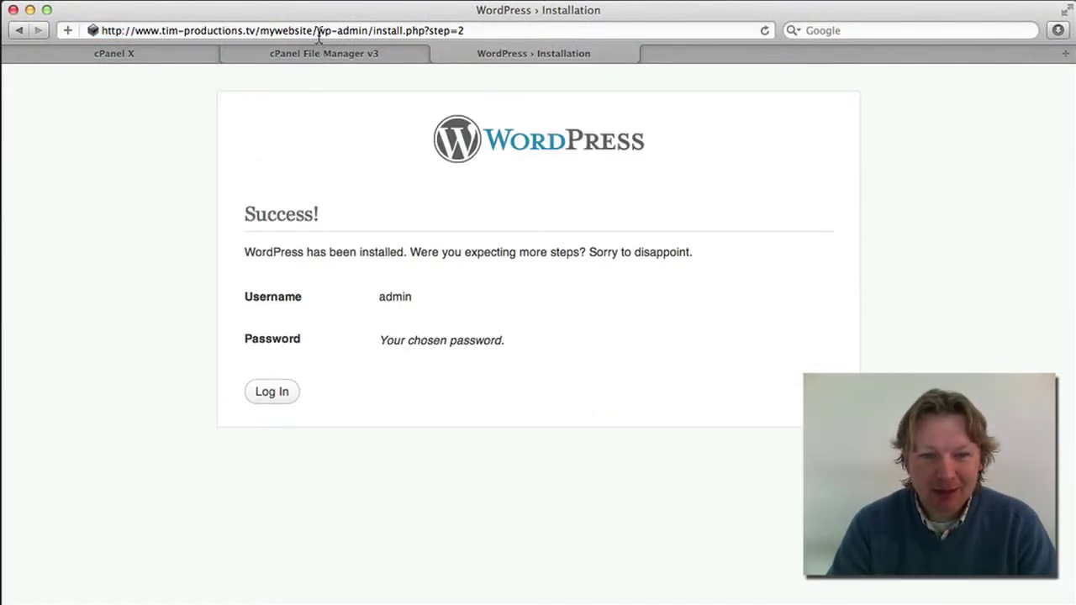
left_click_drag(320, 34, 547, 34)
key("BackSpace")
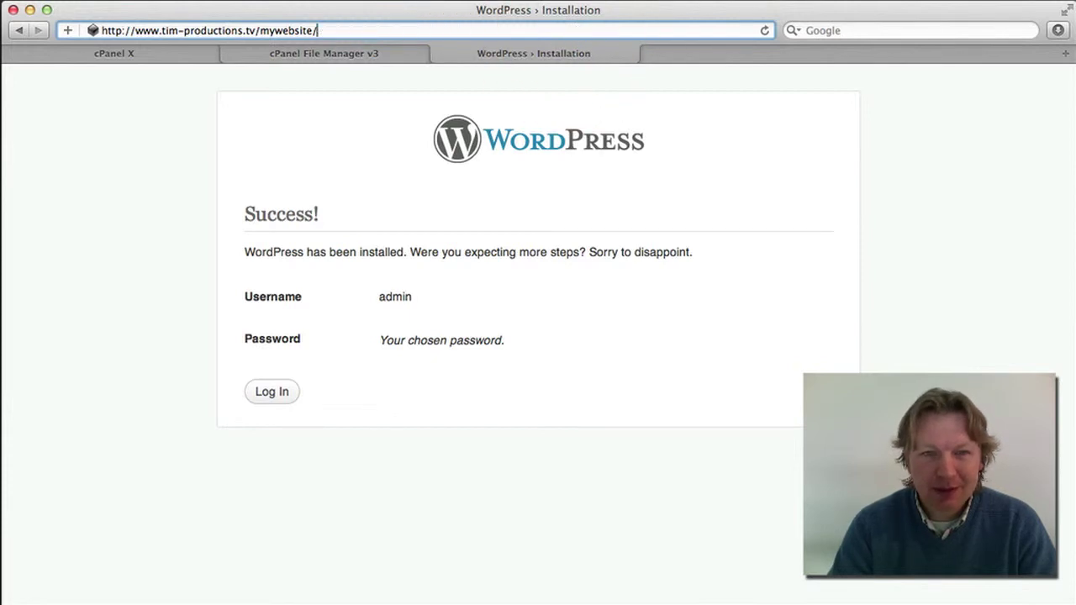
key("Return")
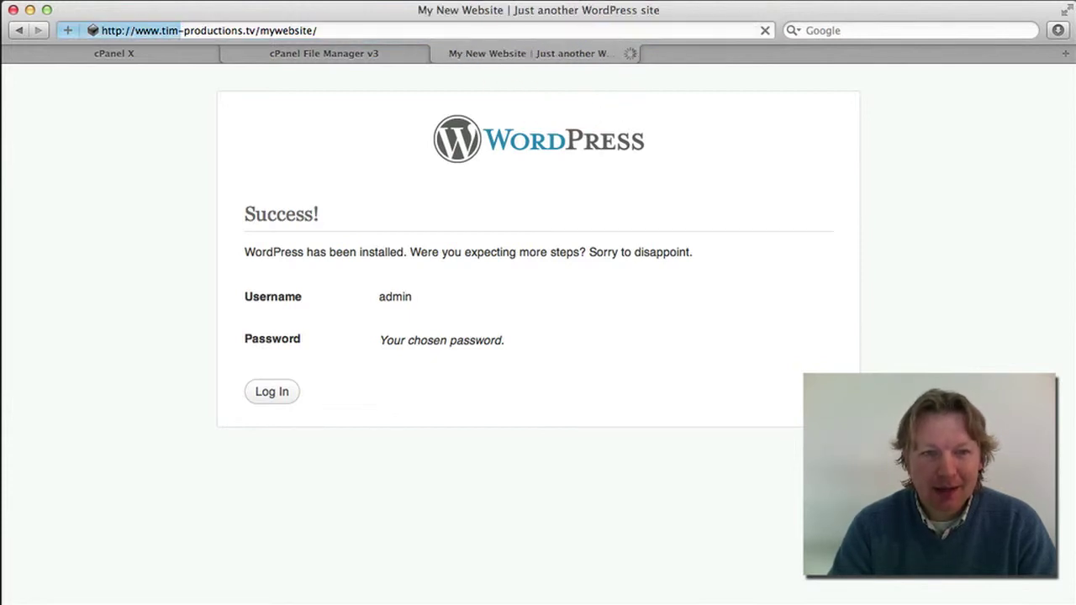
Scroll the home page down to the Meta section and follow the Log in link
scroll(679, 221, "down", 4)
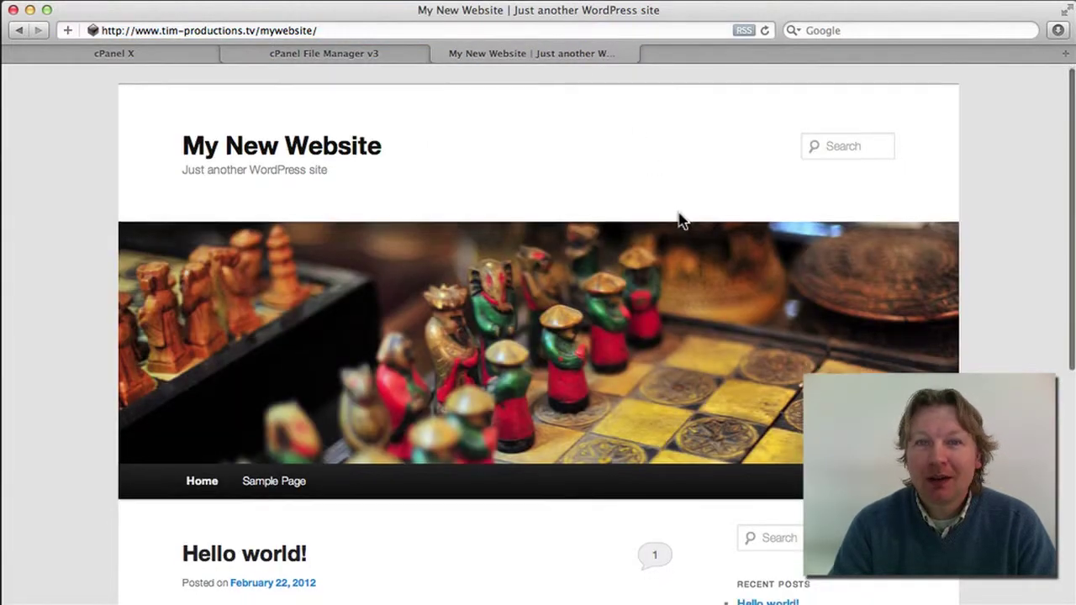
scroll(681, 222, "down", 5)
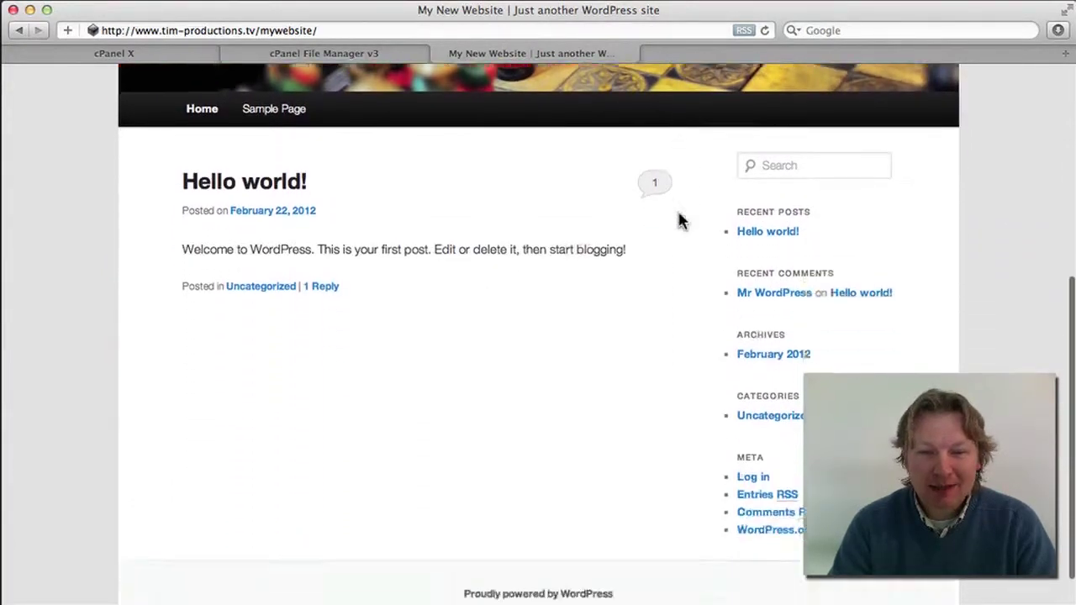
scroll(681, 221, "up", 9)
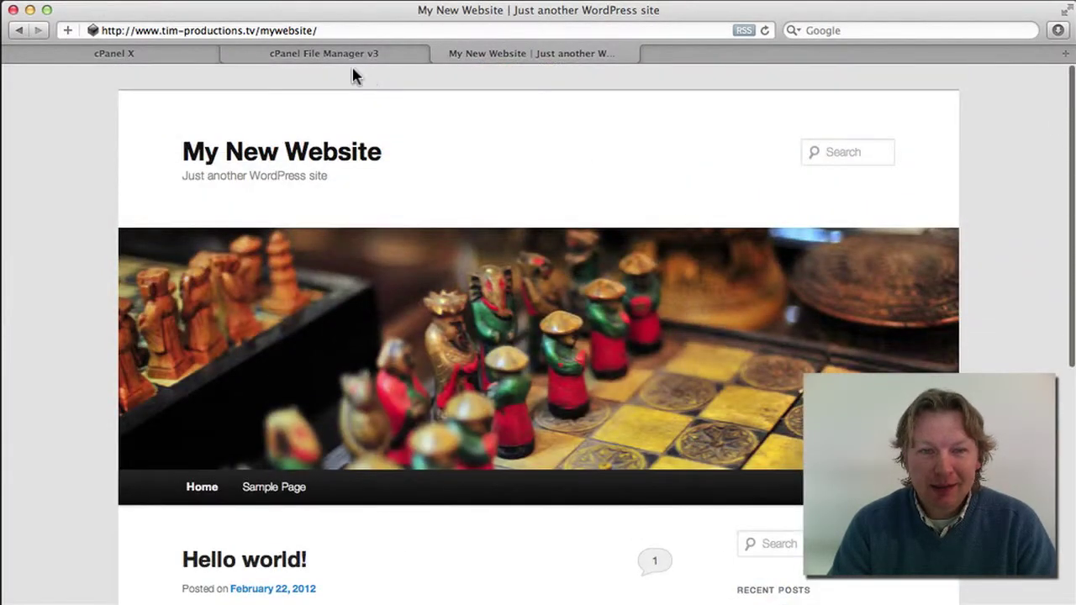
scroll(468, 303, "down", 5)
scroll(468, 303, "up", 5)
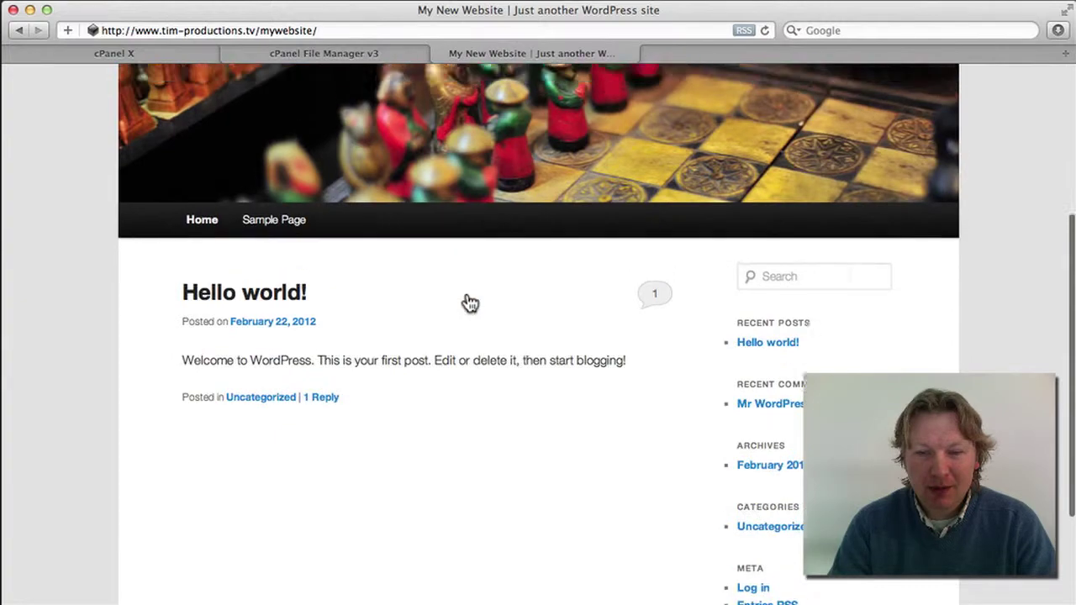
scroll(463, 228, "down", 5)
scroll(795, 503, "down", 3)
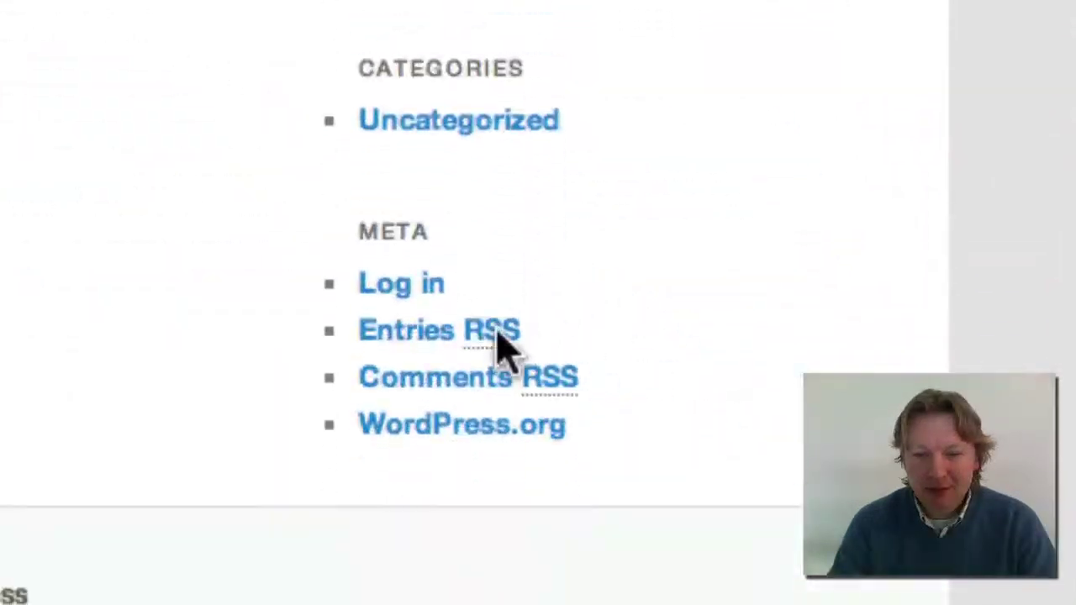
left_click(755, 486)
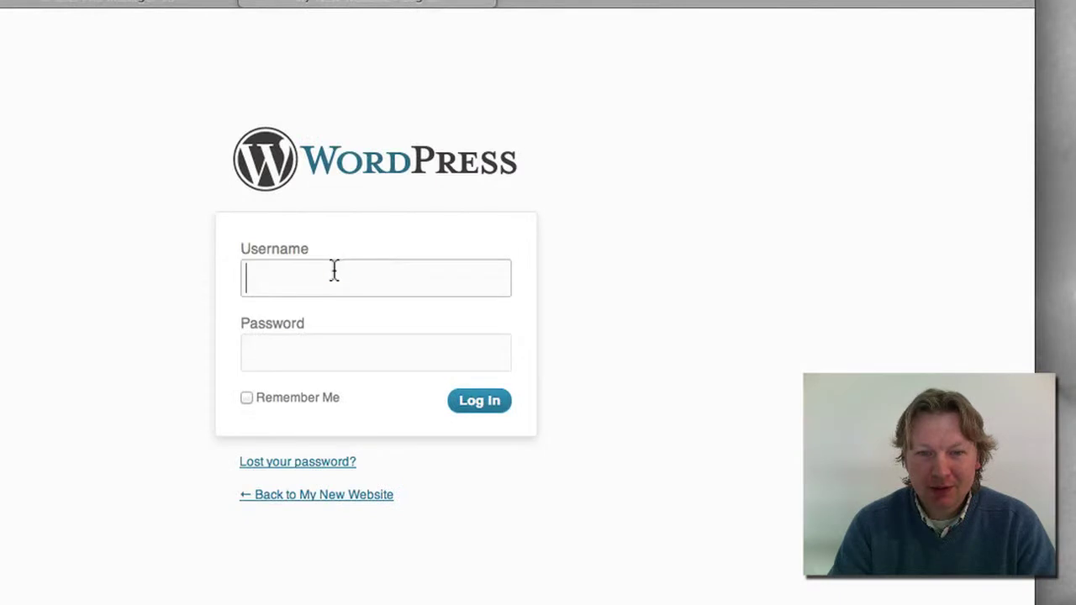
Log in with username admin and the account password to reach the Dashboard
left_click(333, 269)
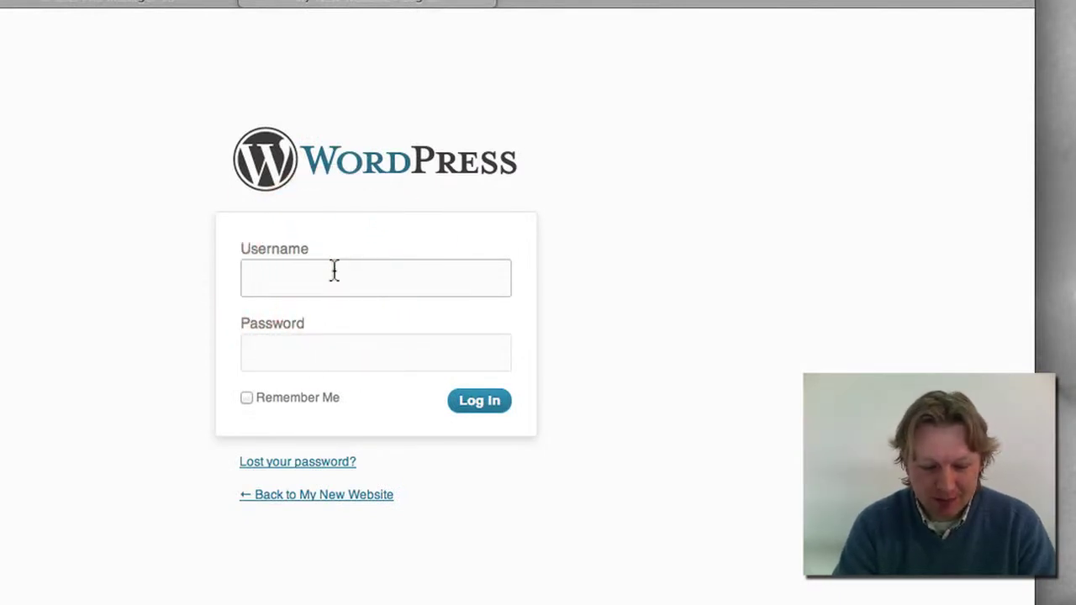
type("admin")
key("Tab")
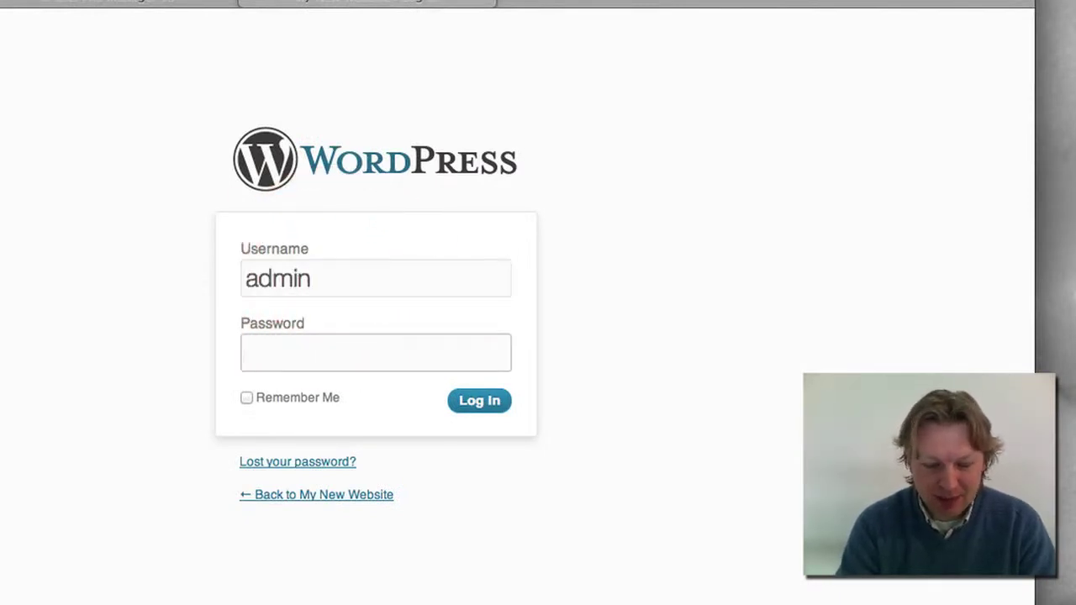
type("*******")
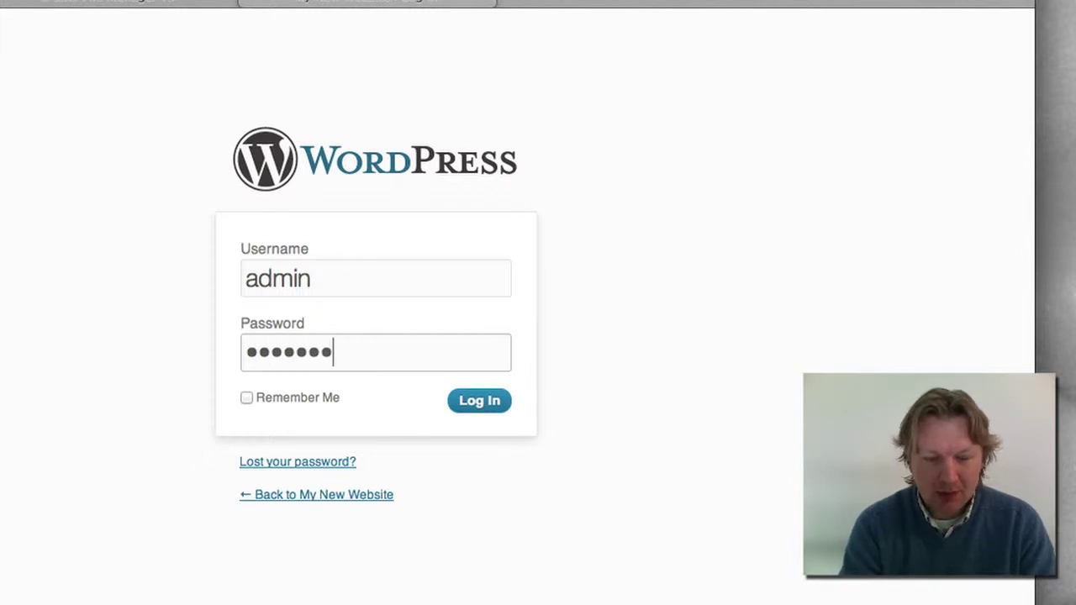
type("**")
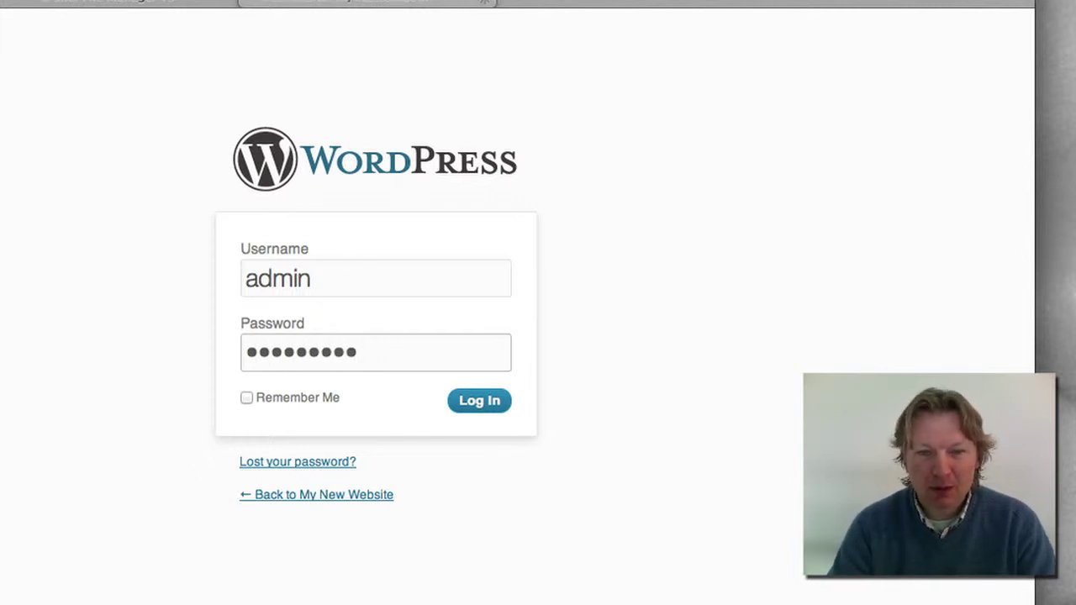
key("Return")
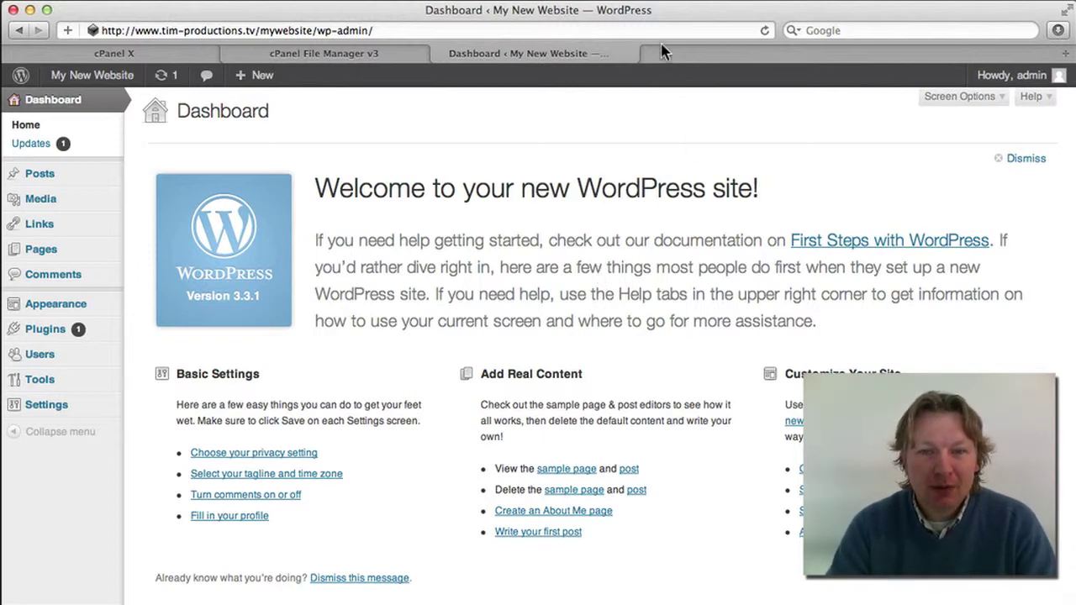
left_click(408, 30)
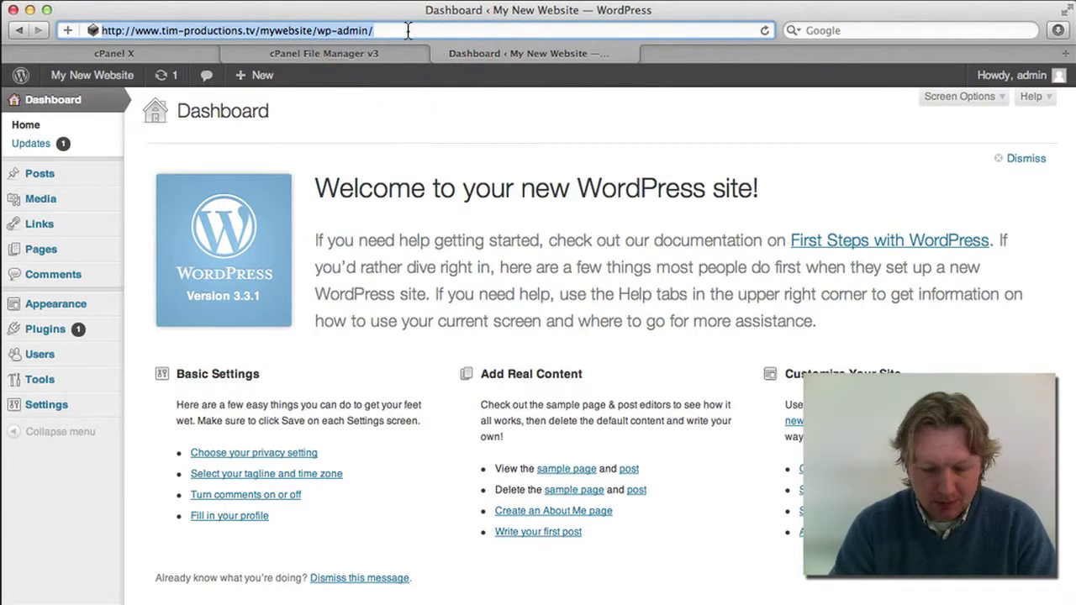
type("w")
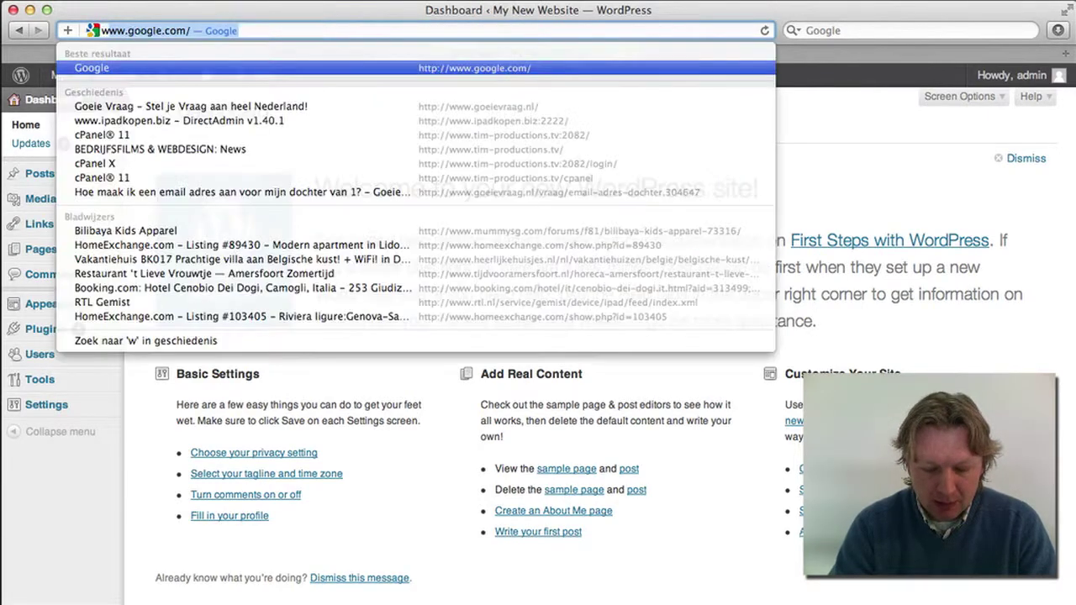
type("ww.ipadkopen.c")
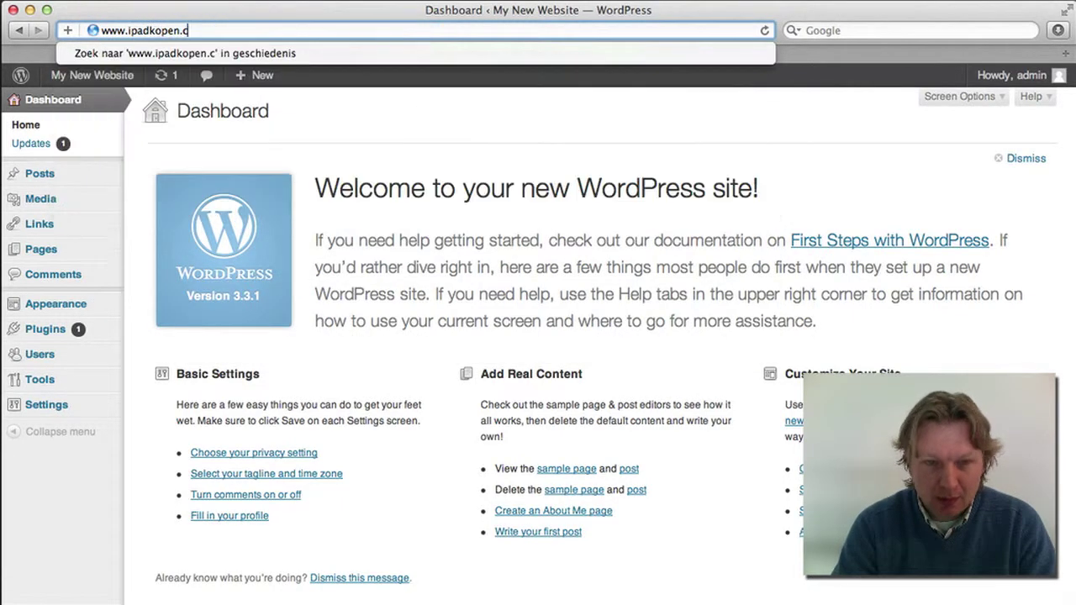
key("BackSpace")
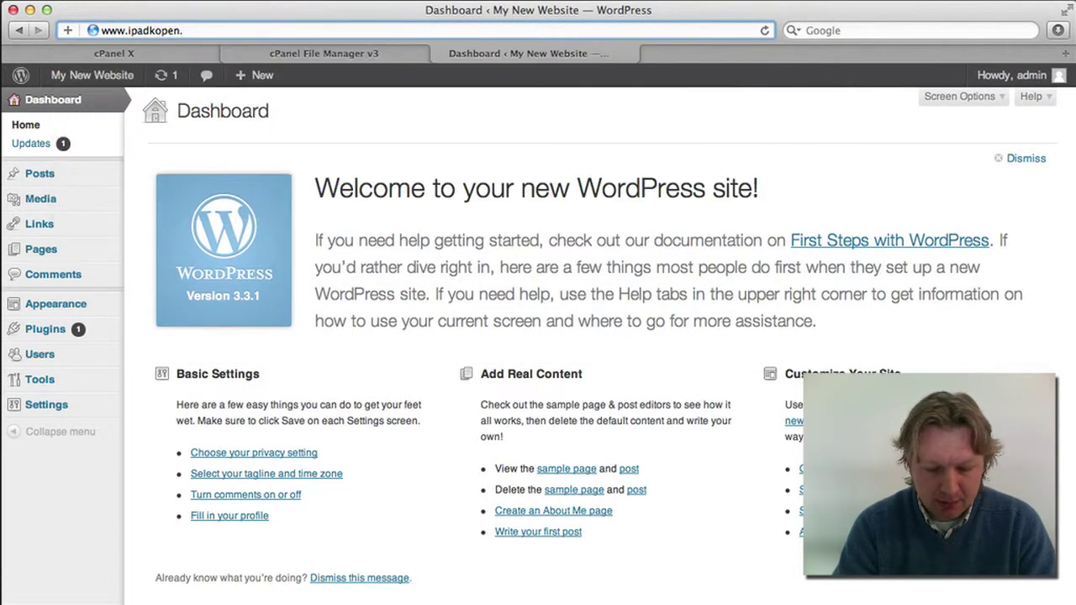
type("biz/")
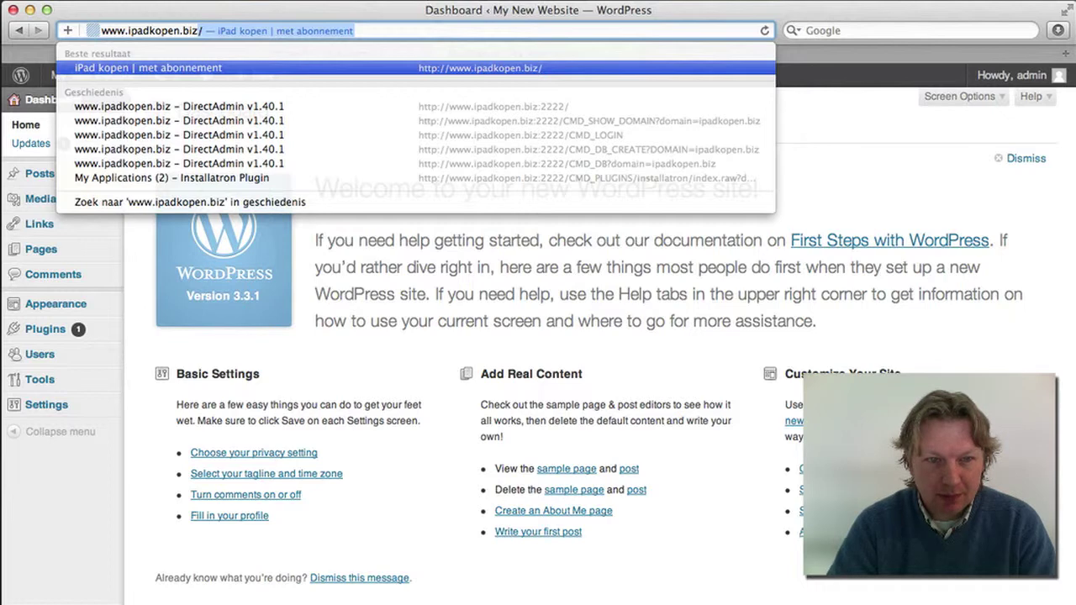
key("Down")
key("Return")
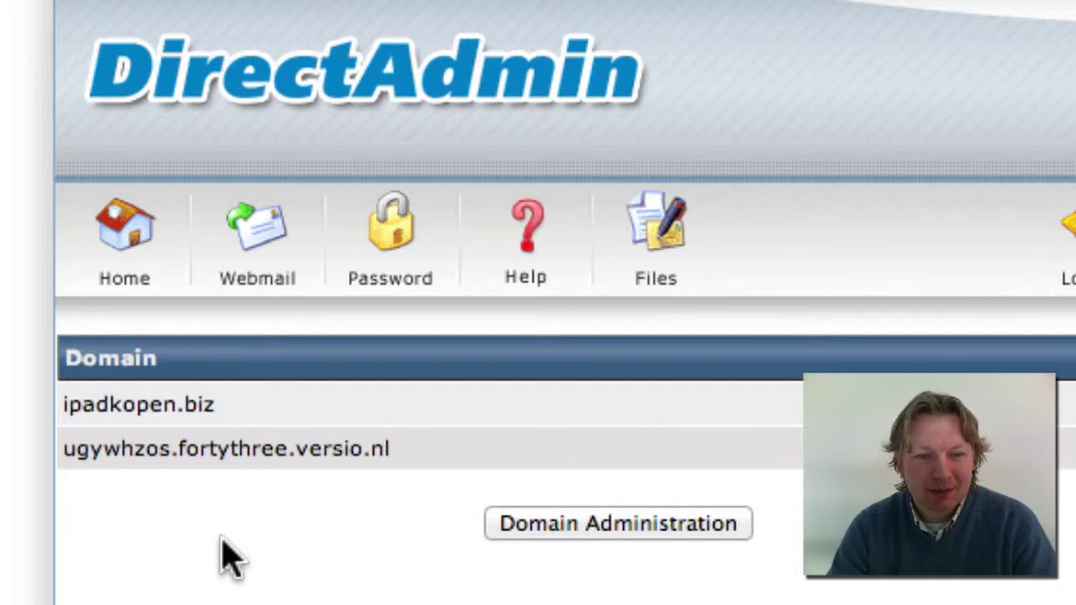
Open the Installatron Applications Installer for the ipadkopen.biz domain
left_click(223, 540)
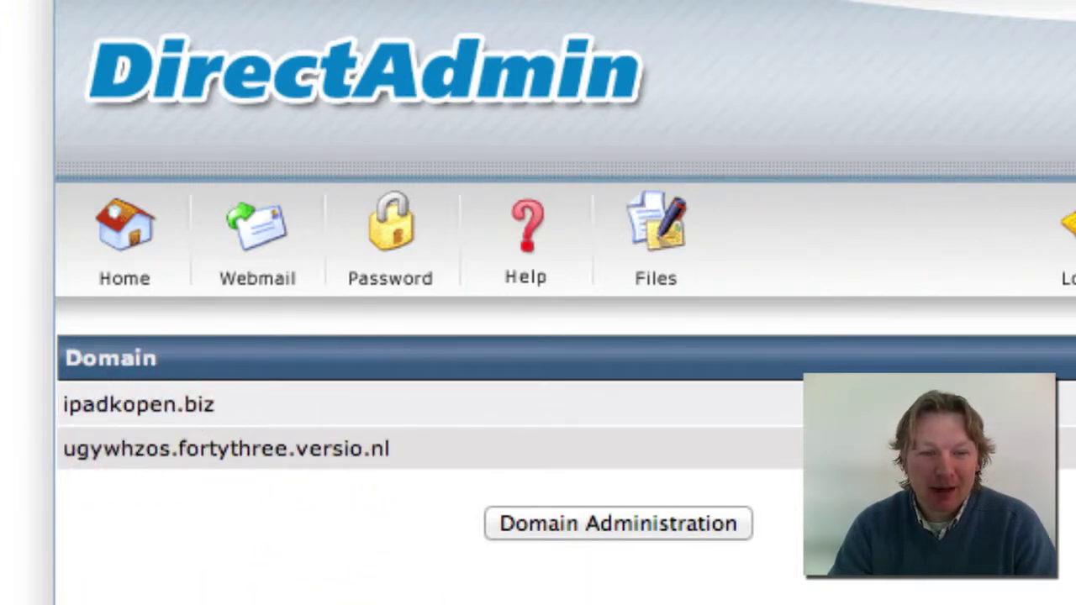
left_click(130, 407)
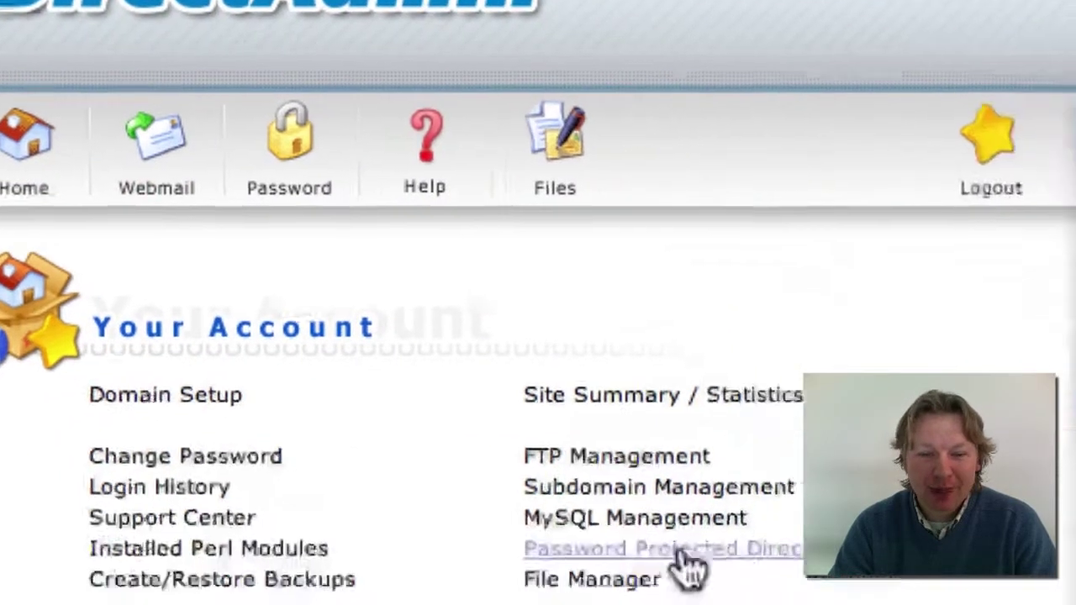
scroll(795, 389, "down", 10)
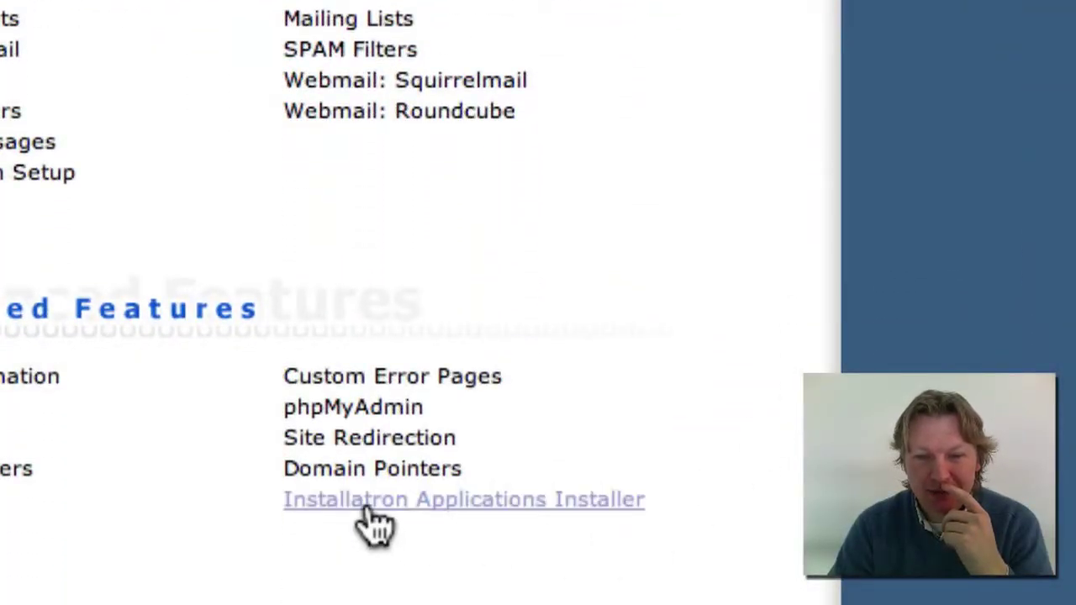
left_click(389, 502)
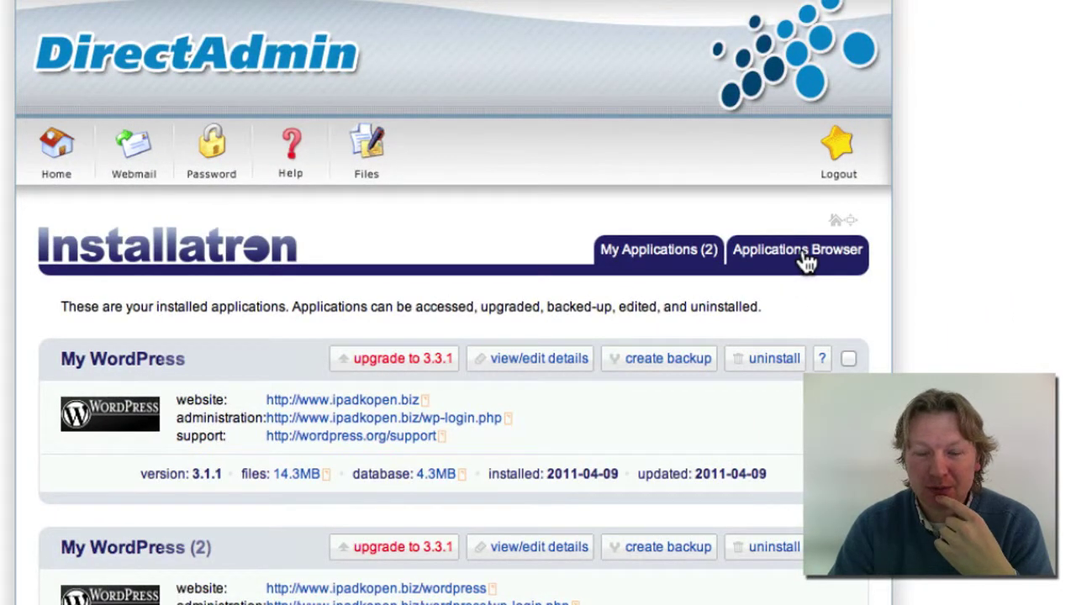
Browse the Applications Browser list of installable apps like WordPress, Drupal and Joomla
left_click(807, 259)
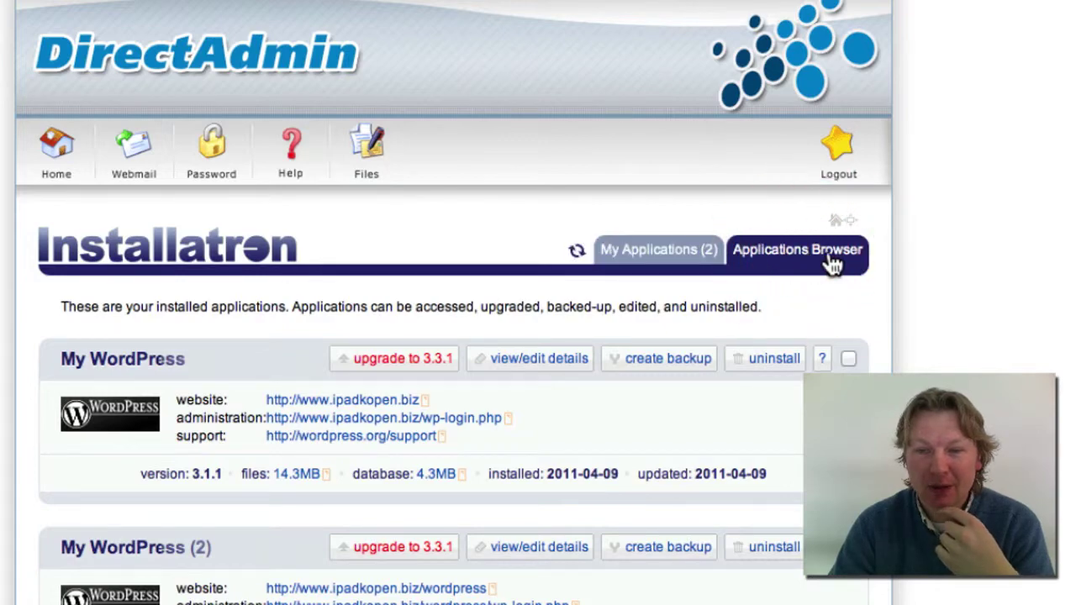
scroll(883, 252, "down", 10)
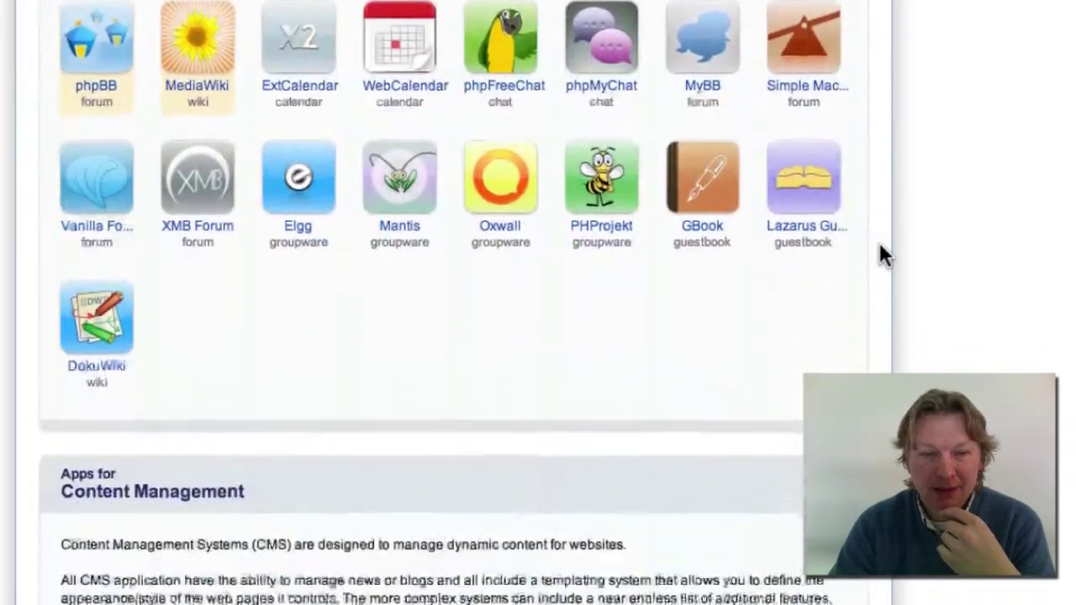
scroll(881, 247, "down", 5)
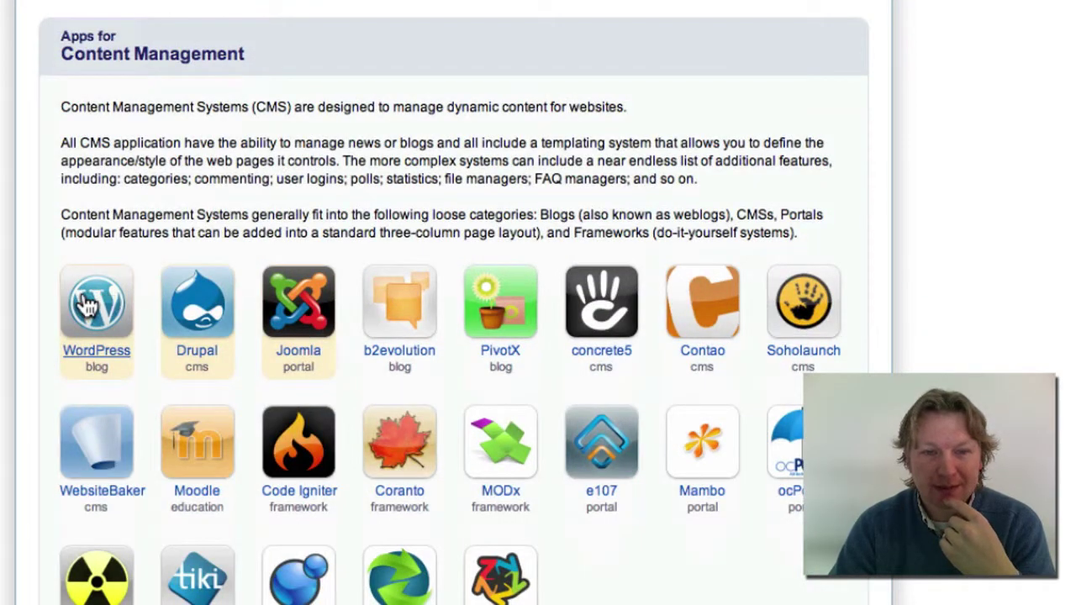
scroll(120, 235, "up", 15)
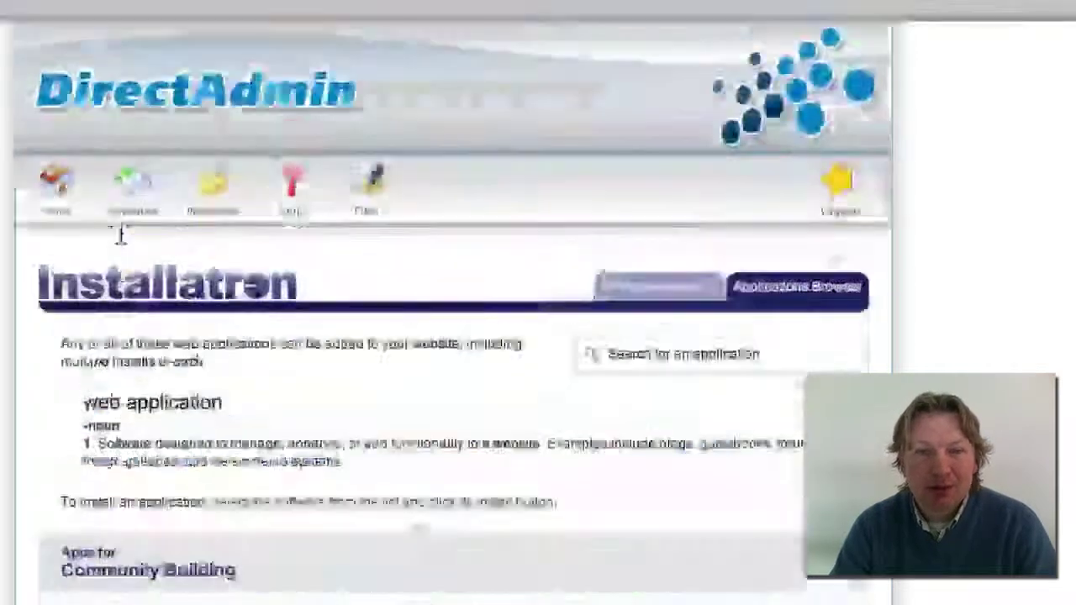
Open MySQL Management for ipadkopen.biz and bring up the Create new Database form
left_click(61, 128)
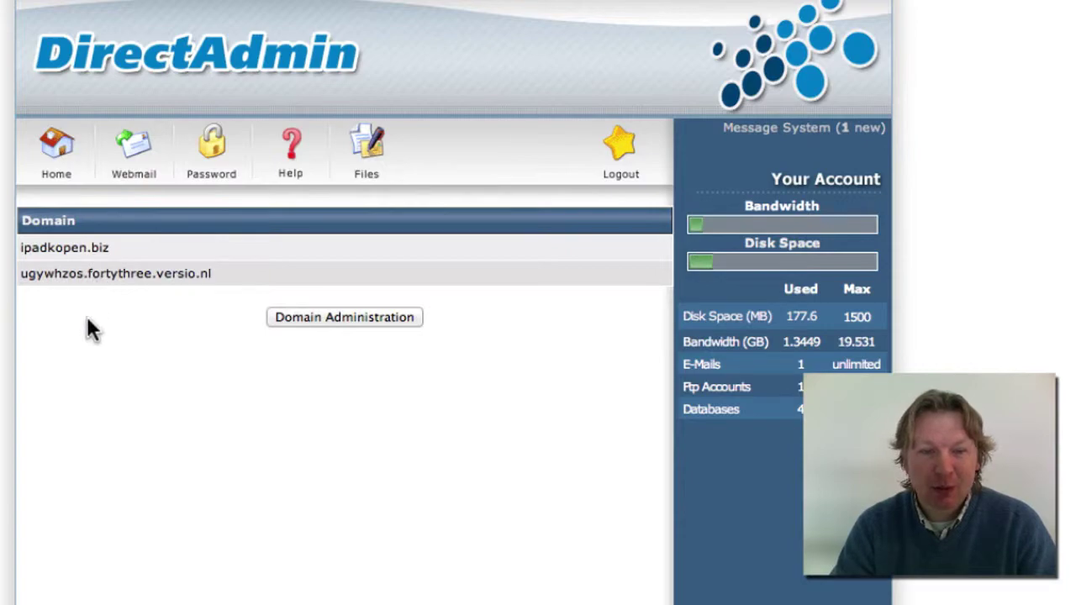
left_click(76, 248)
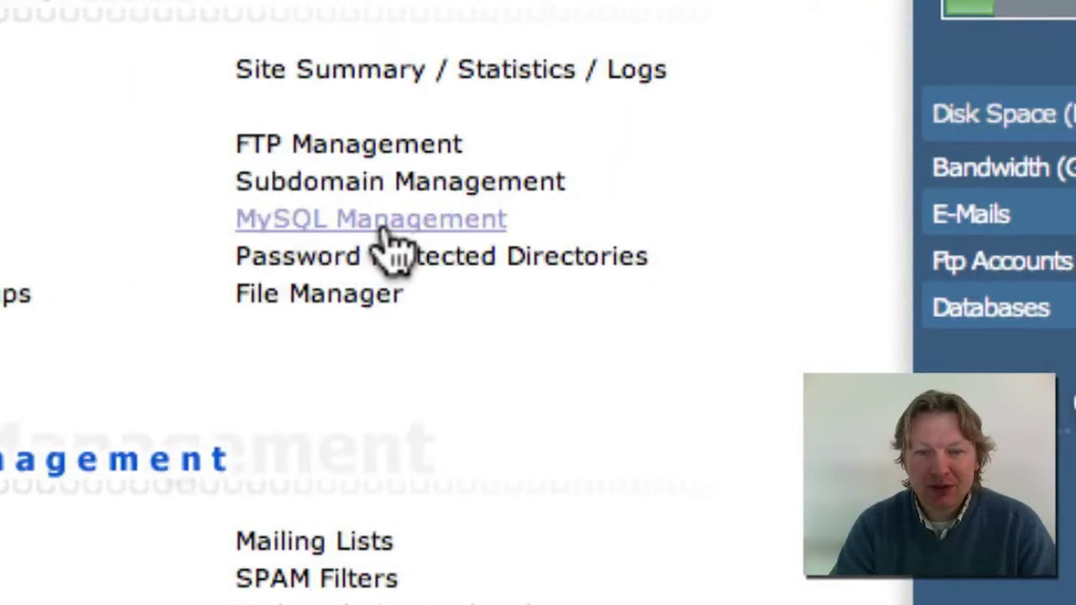
left_click(437, 225)
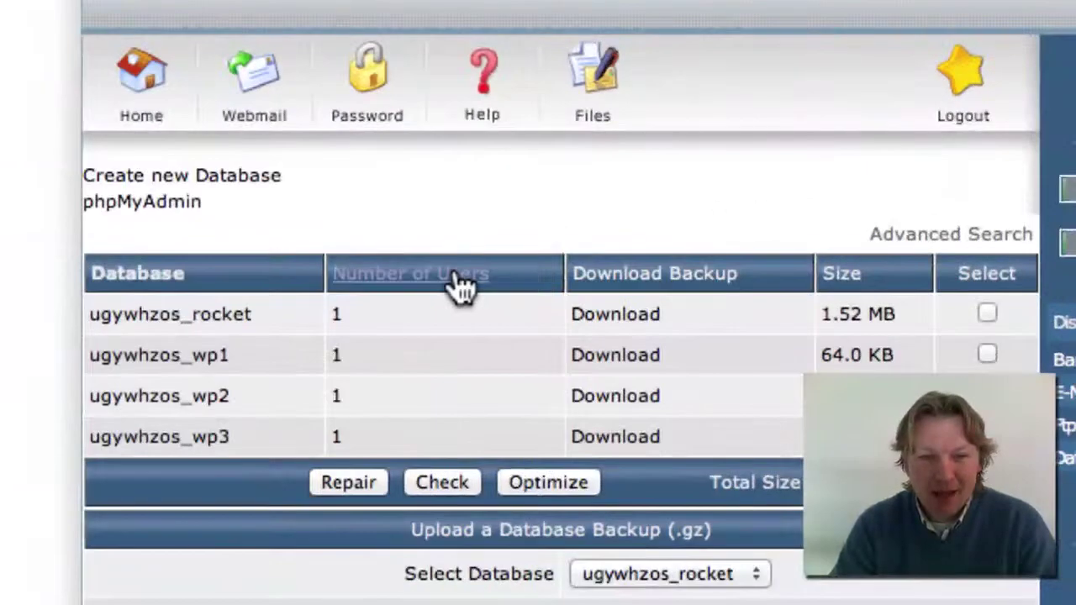
left_click(244, 175)
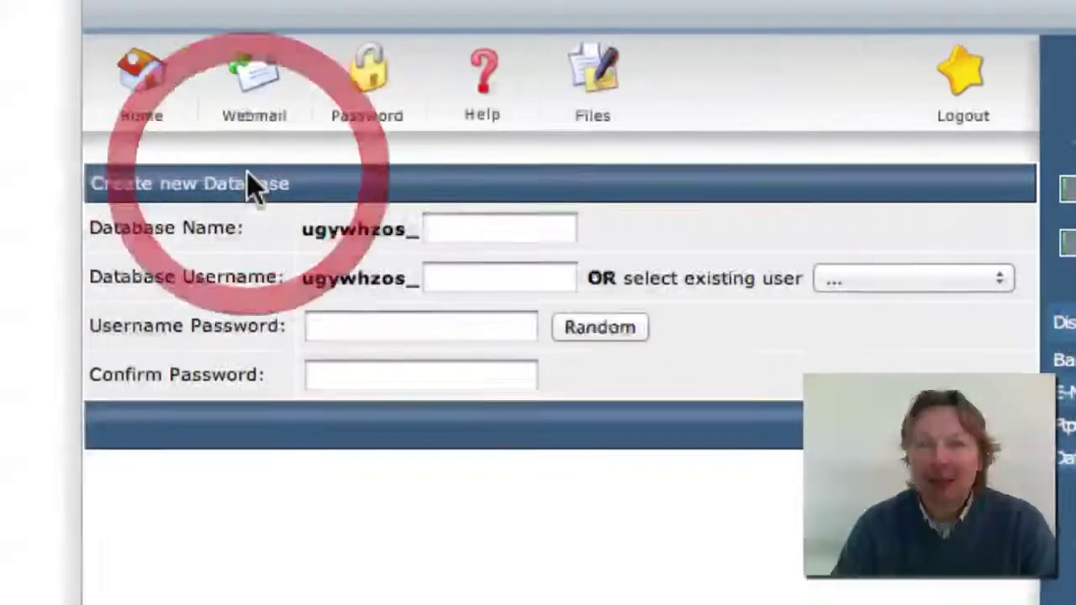
Step through the empty database name, username and password fields
left_click(500, 231)
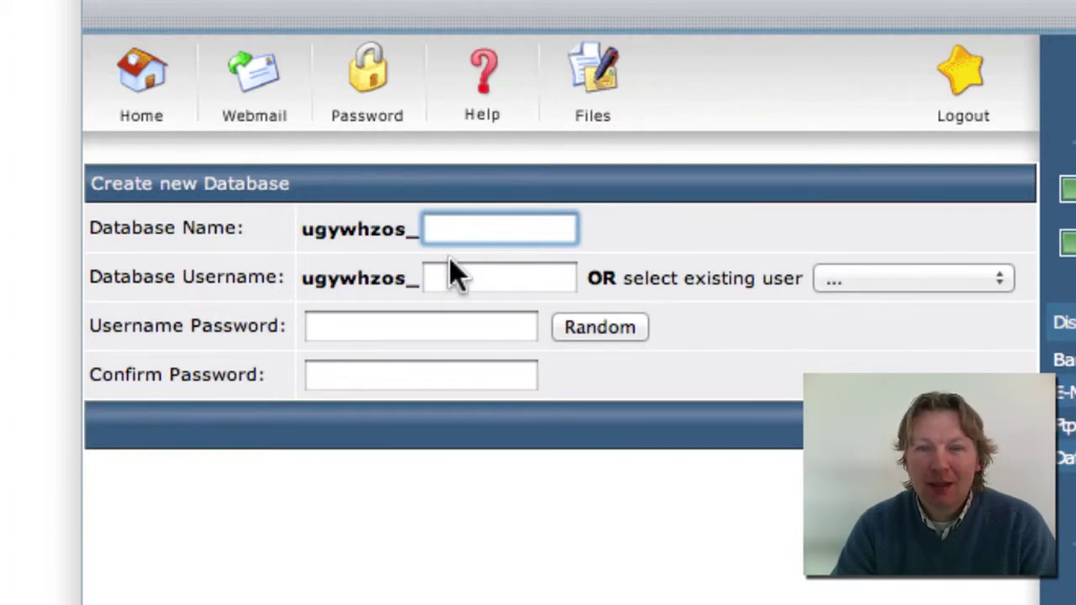
left_click(456, 280)
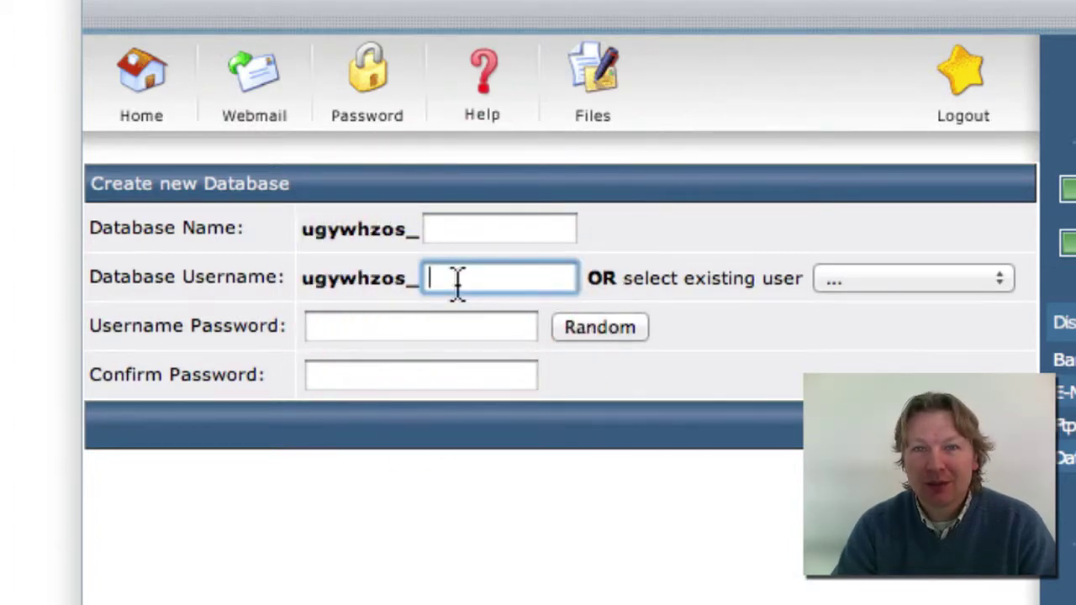
left_click(415, 328)
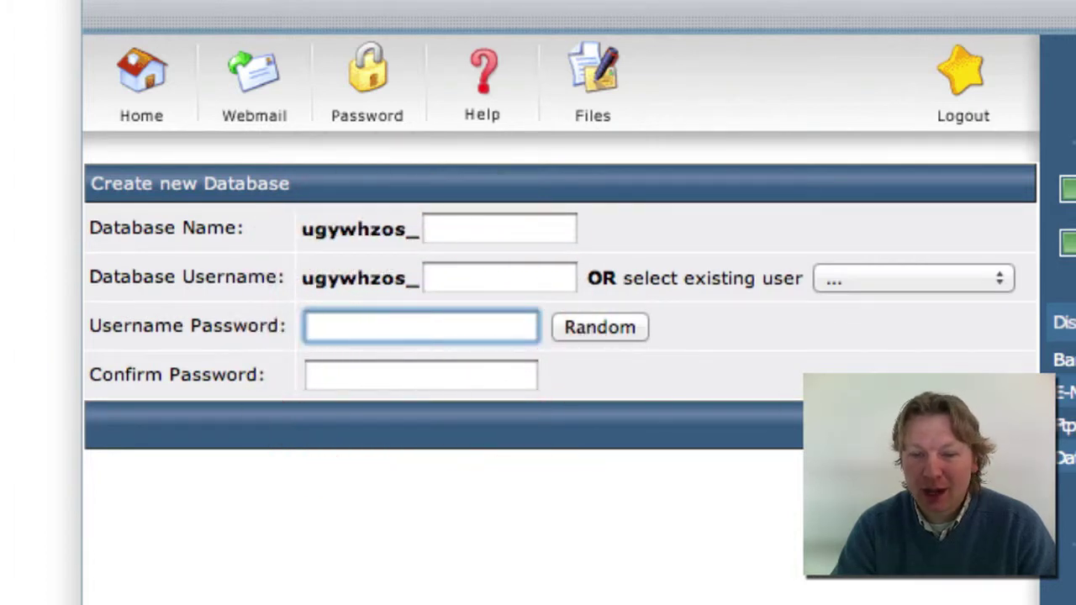